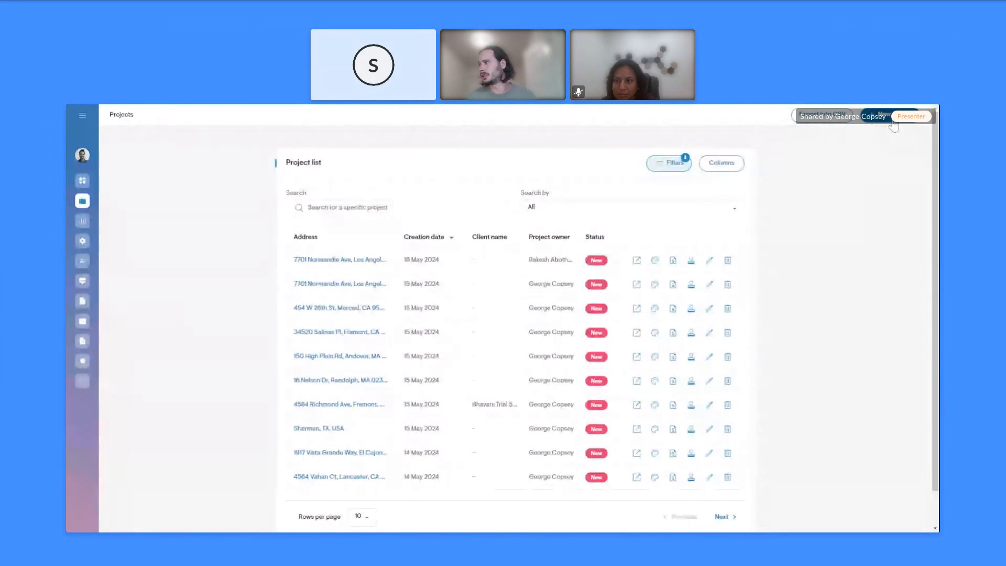
Start a new project at the client's Lancaster, CA address and confirm the map pin
{"action": "left_click", "coordinate": [893, 121]}
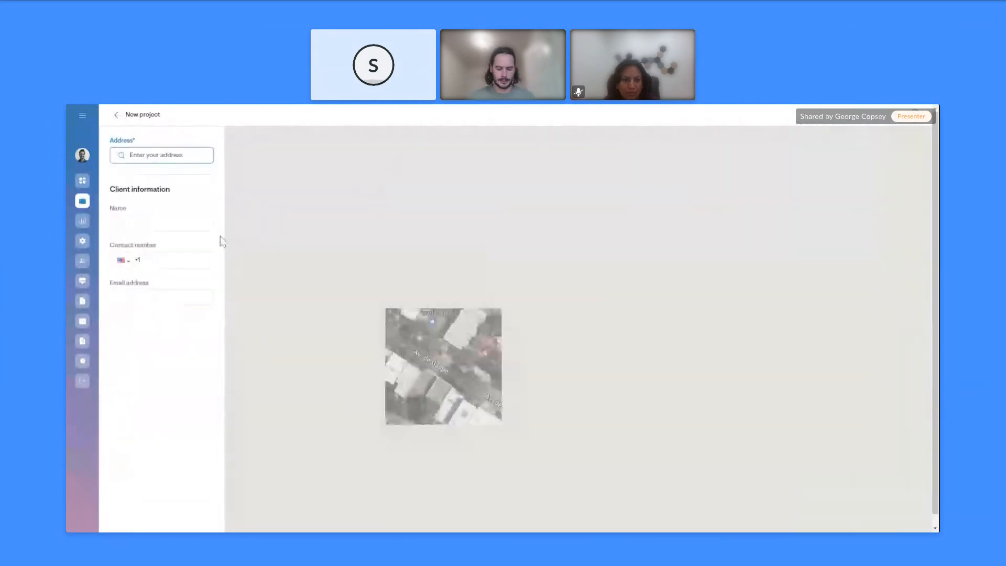
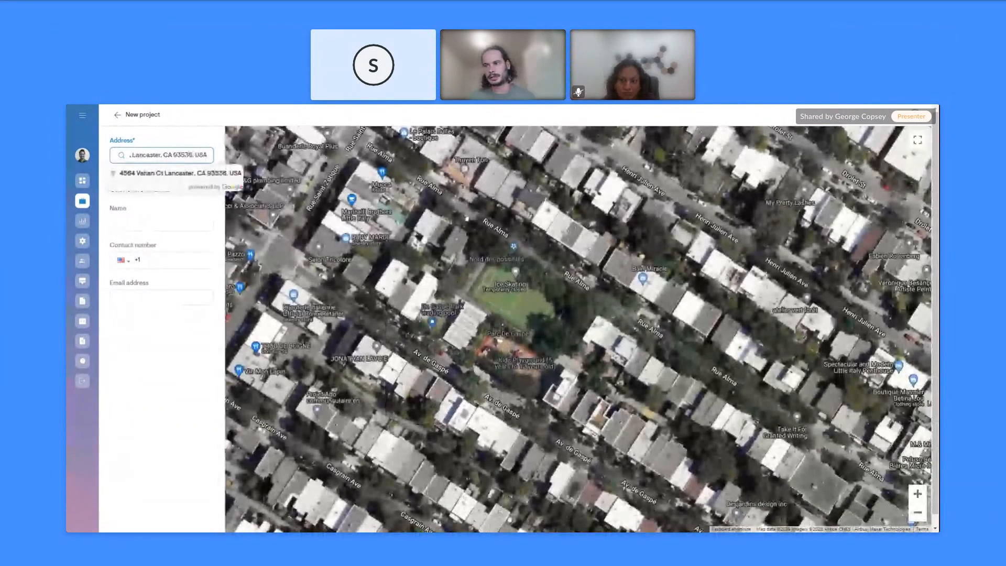
{"action": "left_click", "coordinate": [166, 174]}
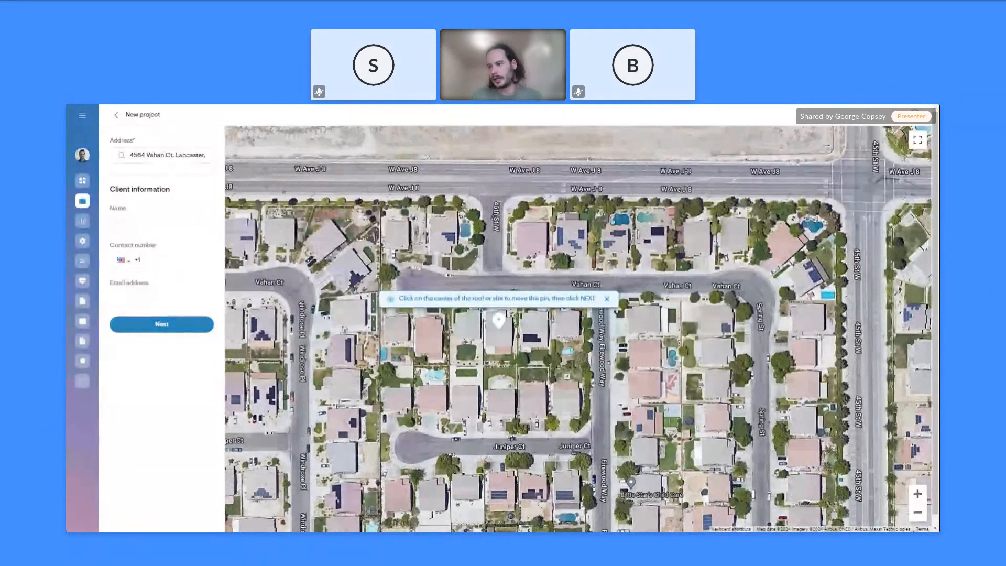
{"action": "left_click", "coordinate": [173, 324]}
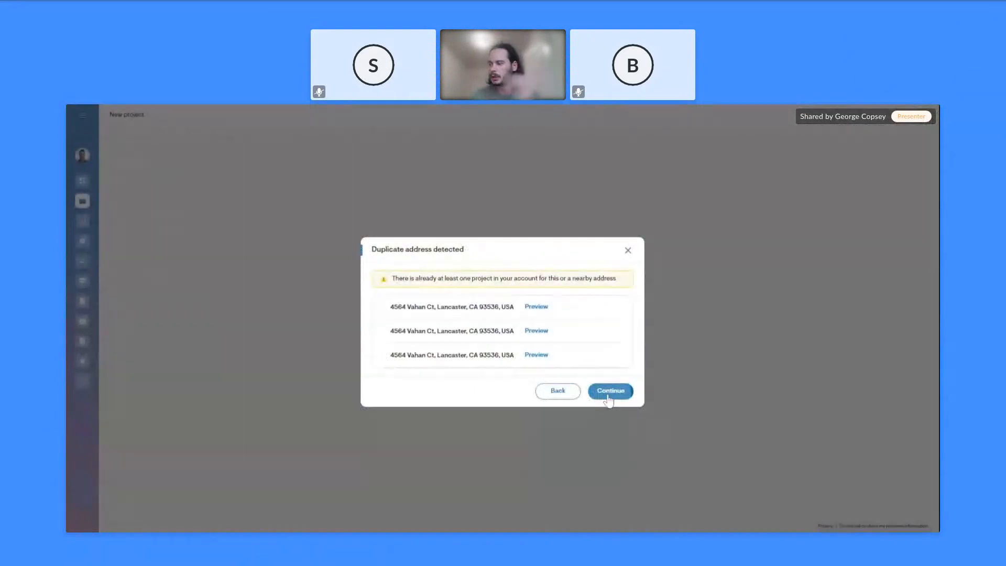
Accept the duplicate-address warning and scroll to the Nearmap site imagery details
{"action": "left_click", "coordinate": [609, 400]}
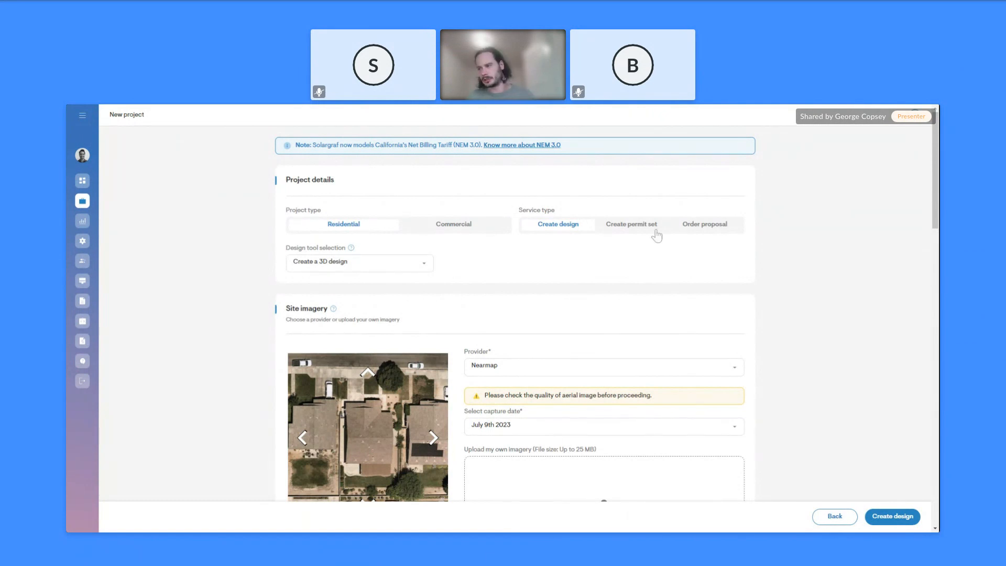
{"action": "scroll", "coordinate": [387, 272], "scroll_direction": "down", "scroll_amount": 1}
{"action": "scroll", "coordinate": [387, 272], "scroll_direction": "down", "scroll_amount": 3}
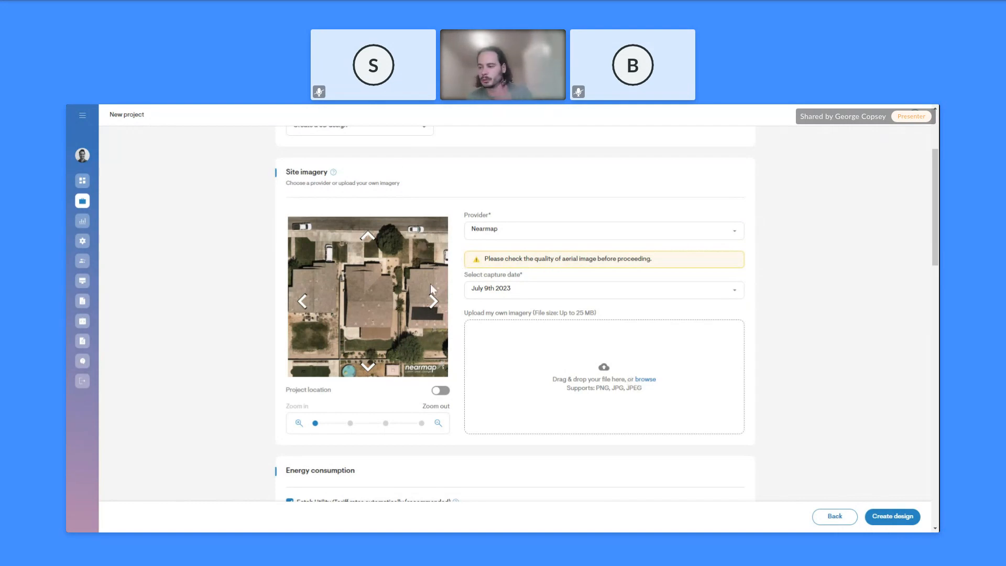
{"action": "scroll", "coordinate": [424, 332], "scroll_direction": "down", "scroll_amount": 1}
{"action": "scroll", "coordinate": [424, 333], "scroll_direction": "down", "scroll_amount": 3}
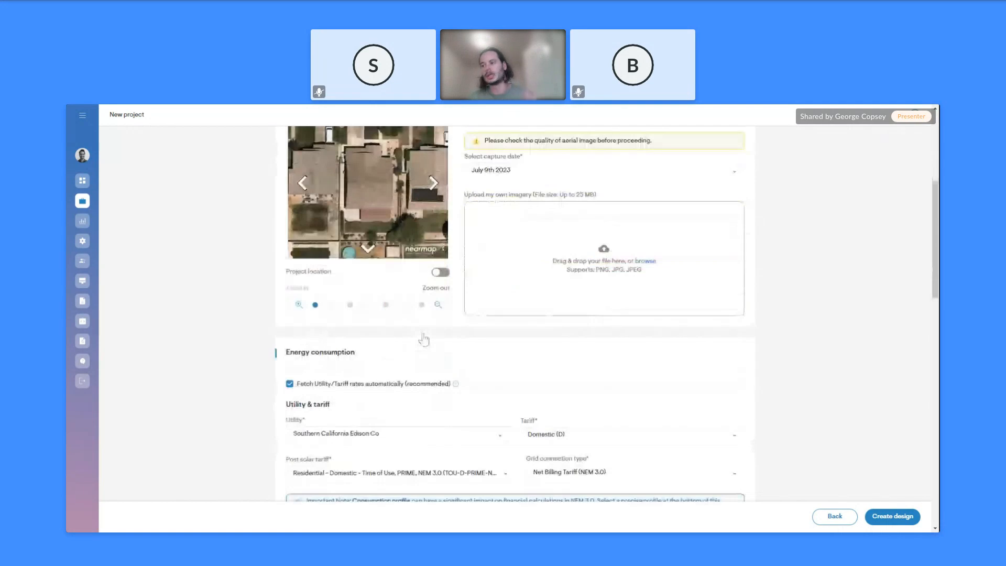
{"action": "scroll", "coordinate": [422, 336], "scroll_direction": "down", "scroll_amount": 3}
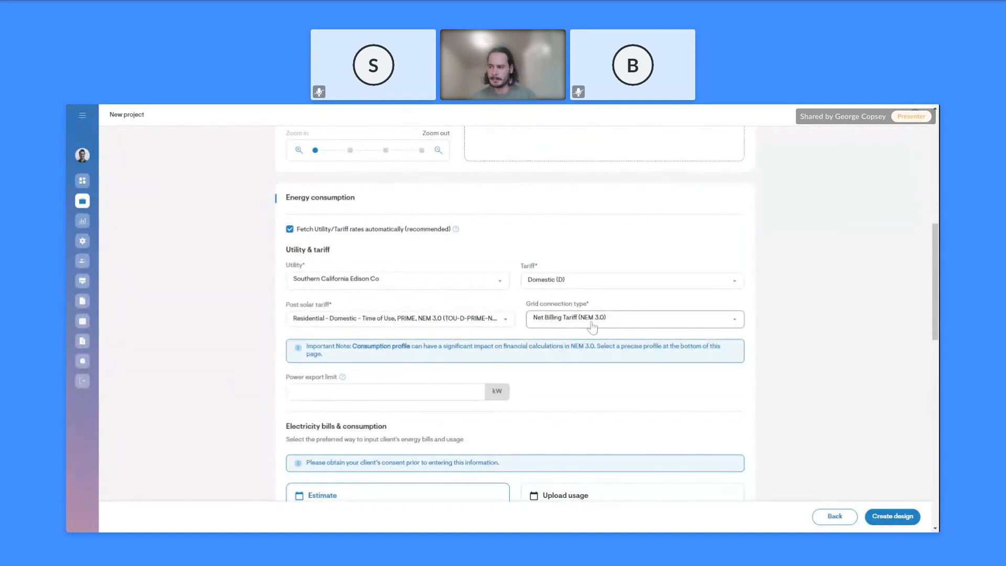
{"action": "scroll", "coordinate": [591, 328], "scroll_direction": "down", "scroll_amount": 4}
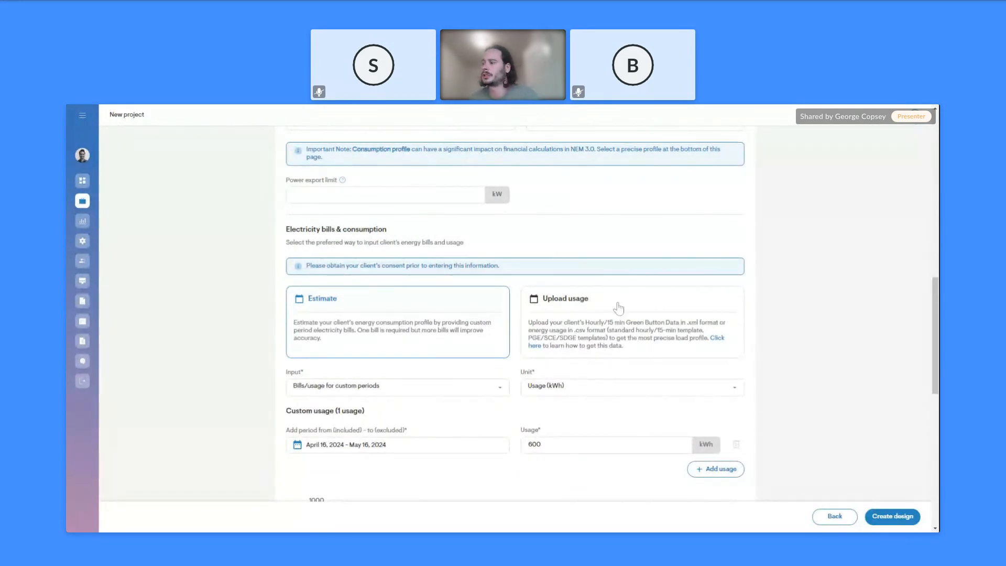
Switch consumption from Upload usage back to Estimate and bring up the usage input methods
{"action": "left_click", "coordinate": [559, 306]}
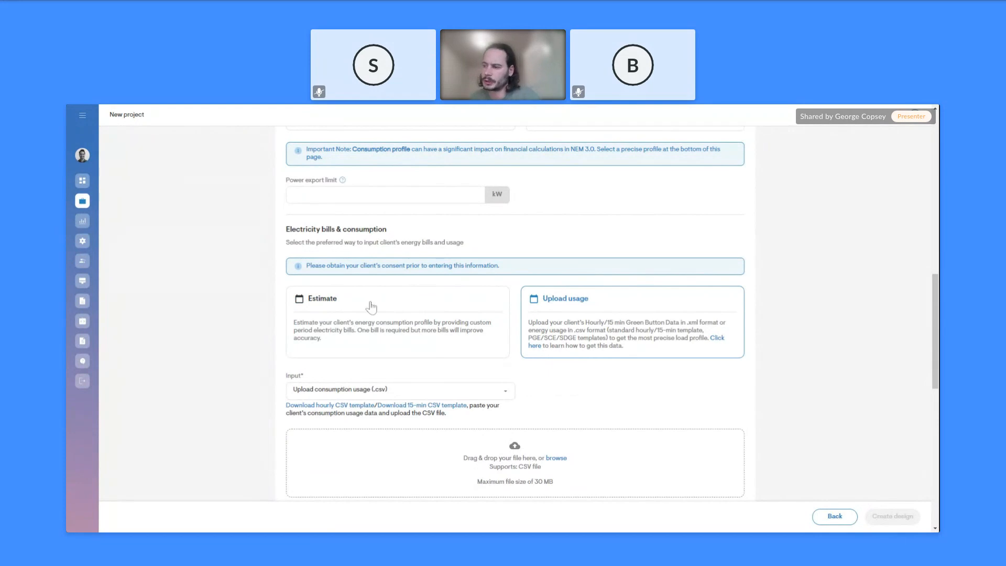
{"action": "left_click", "coordinate": [383, 312]}
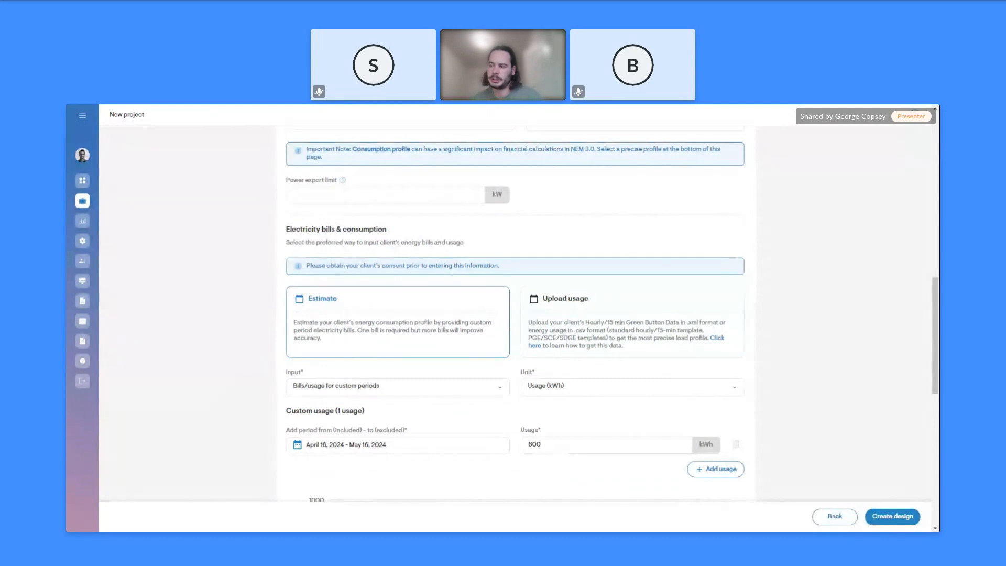
{"action": "scroll", "coordinate": [422, 356], "scroll_direction": "down", "scroll_amount": 1}
{"action": "left_click", "coordinate": [411, 364]}
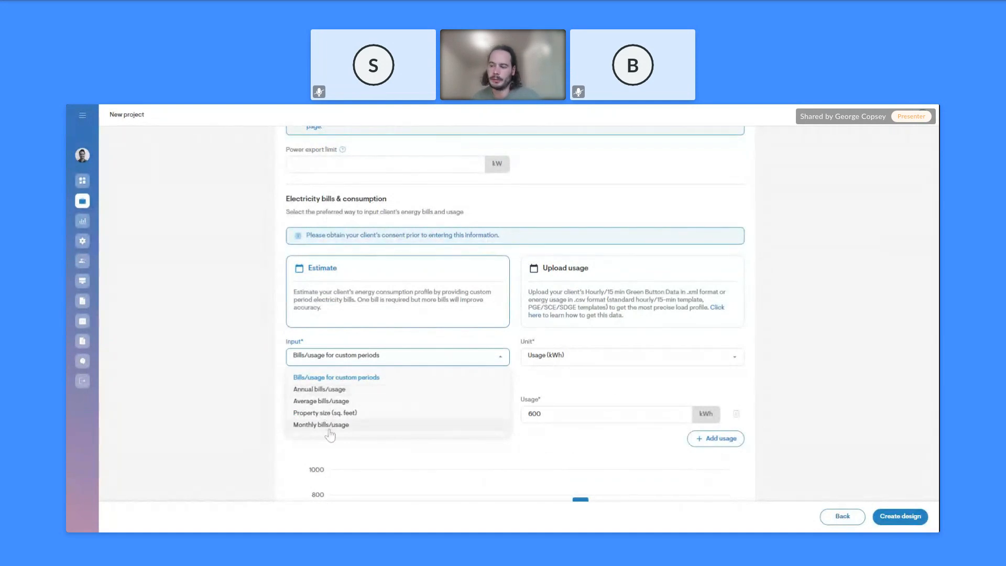
Enter 8000 kWh as Annual bills/usage and review the resulting monthly consumption chart
{"action": "left_click", "coordinate": [326, 390]}
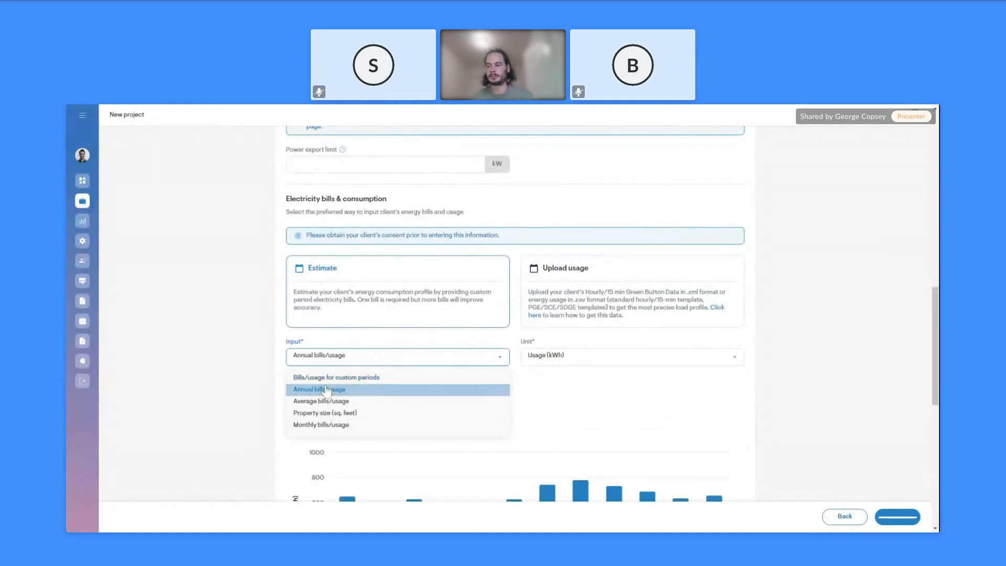
{"action": "key", "text": "Tab"}
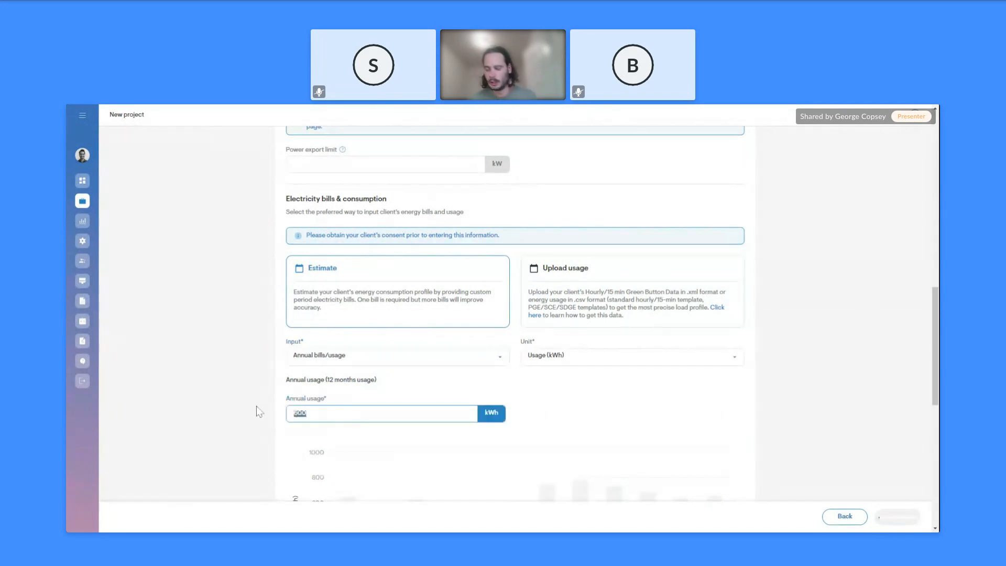
{"action": "type", "text": "8000"}
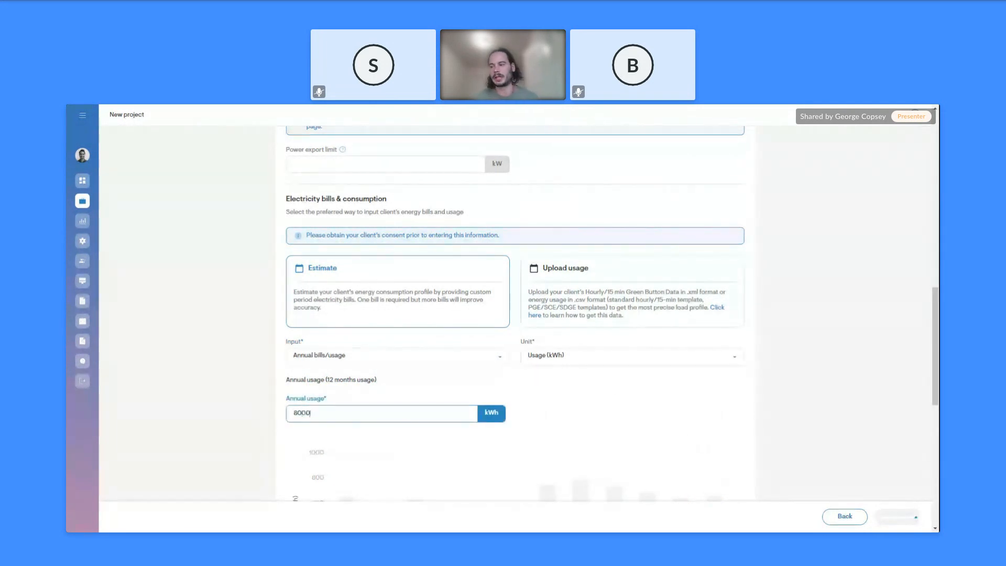
{"action": "left_click", "coordinate": [241, 374]}
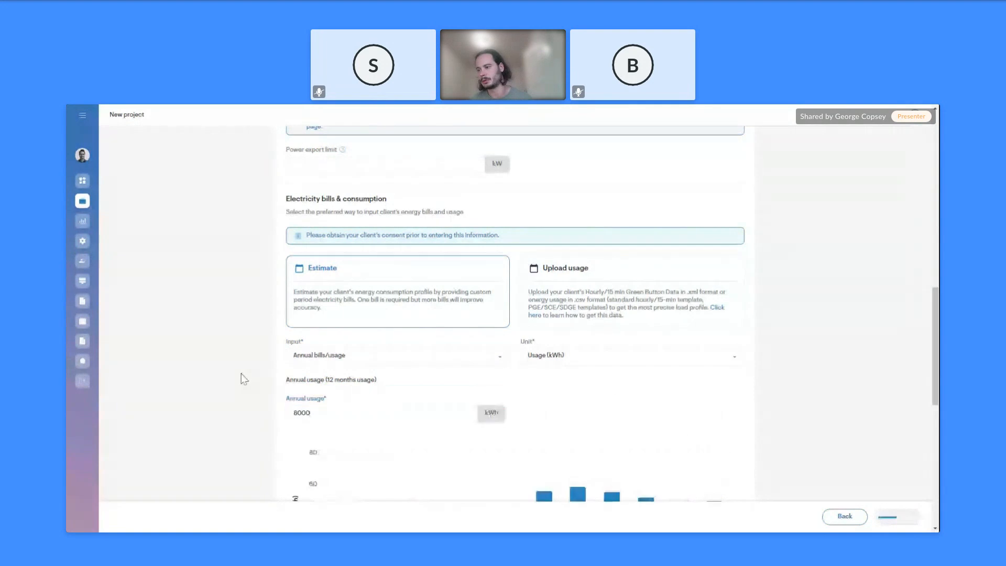
{"action": "scroll", "coordinate": [265, 341], "scroll_direction": "down", "scroll_amount": 3}
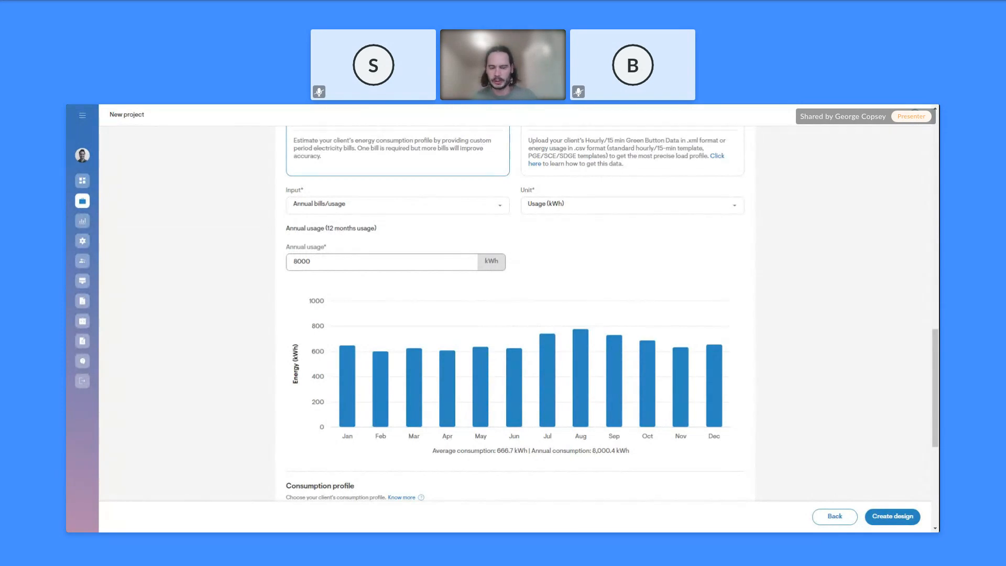
{"action": "scroll", "coordinate": [775, 445], "scroll_direction": "up", "scroll_amount": 5}
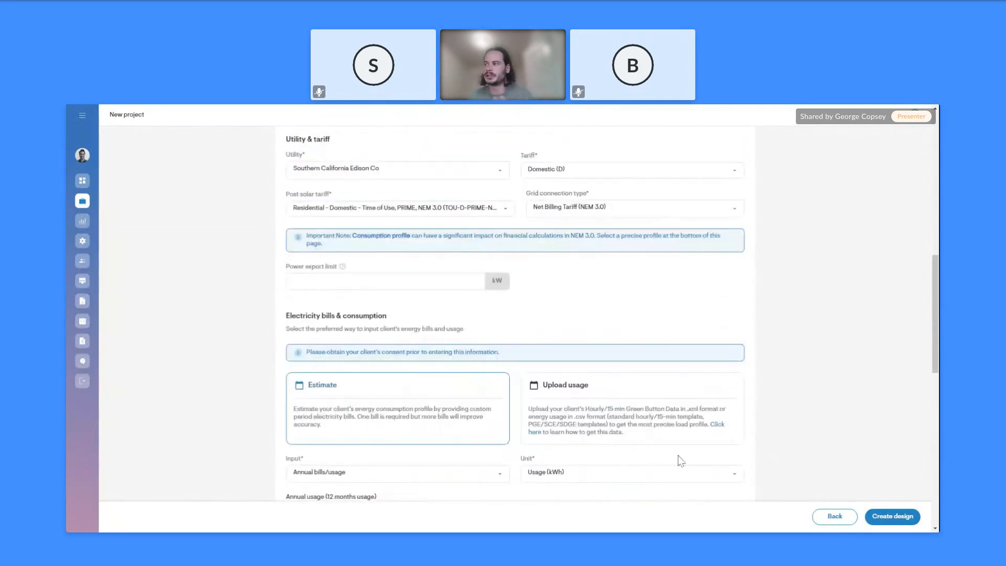
{"action": "scroll", "coordinate": [681, 461], "scroll_direction": "up", "scroll_amount": 1}
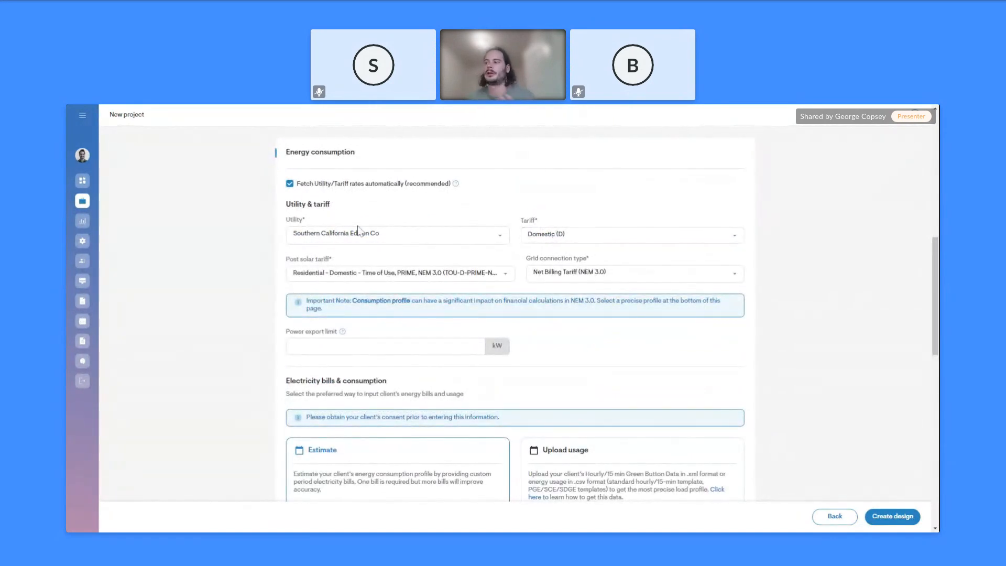
{"action": "scroll", "coordinate": [438, 400], "scroll_direction": "down", "scroll_amount": 8}
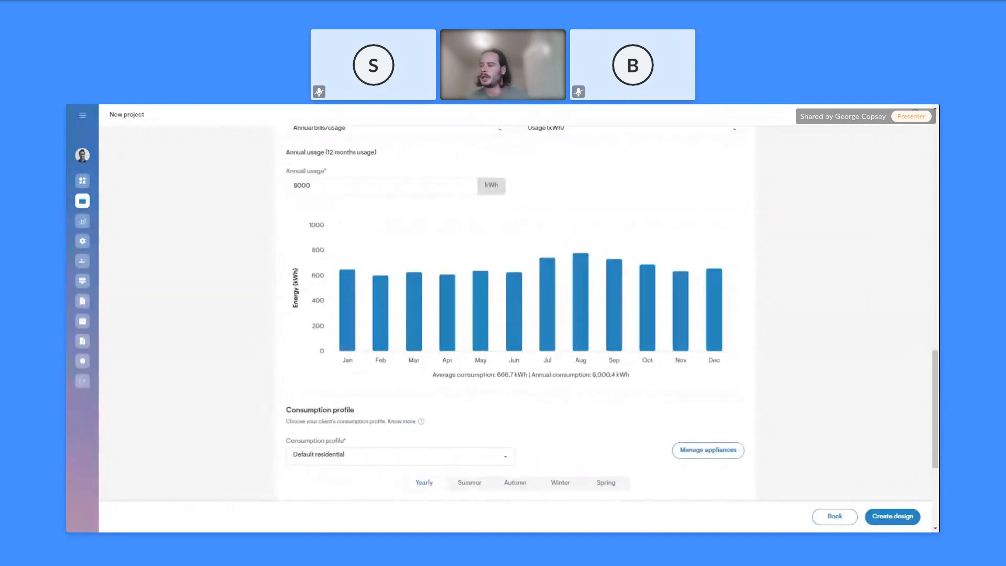
Select the Household with school kids consumption profile instead of Default residential
{"action": "scroll", "coordinate": [448, 284], "scroll_direction": "down", "scroll_amount": 2}
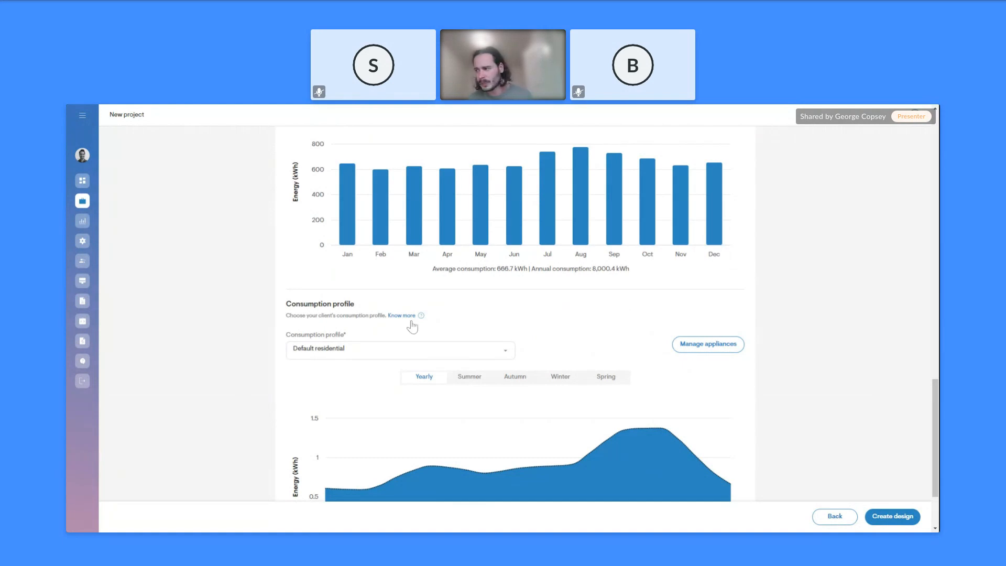
{"action": "scroll", "coordinate": [408, 315], "scroll_direction": "down", "scroll_amount": 2}
{"action": "left_click", "coordinate": [403, 252]}
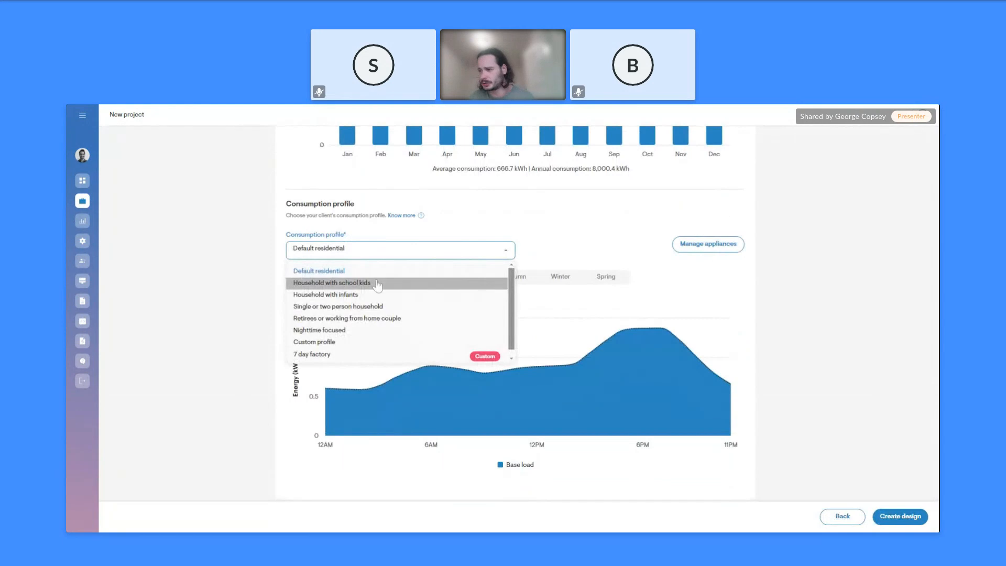
{"action": "left_click", "coordinate": [378, 284]}
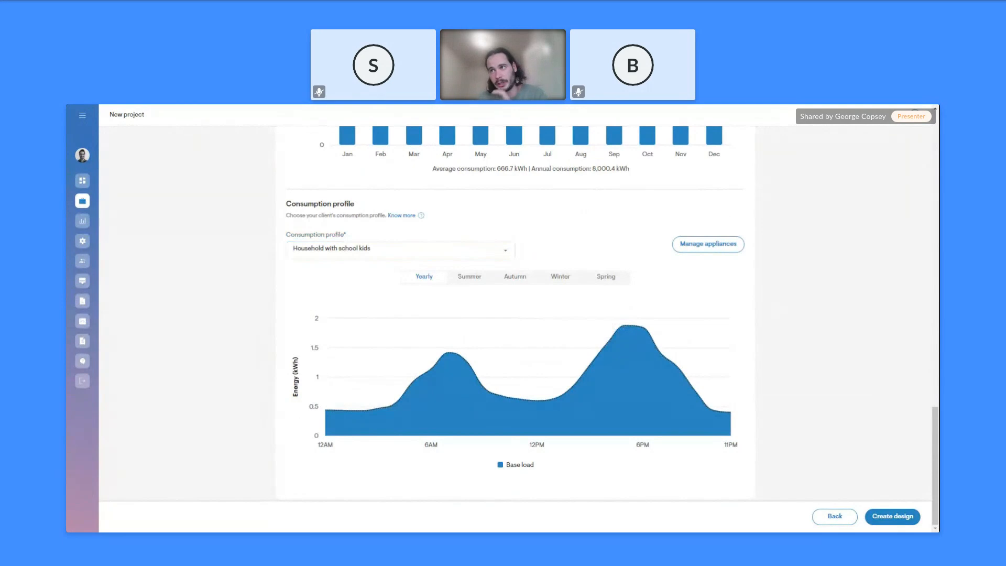
Add an electric vehicle appliance and choose Rivian as its make
{"action": "left_click", "coordinate": [720, 246]}
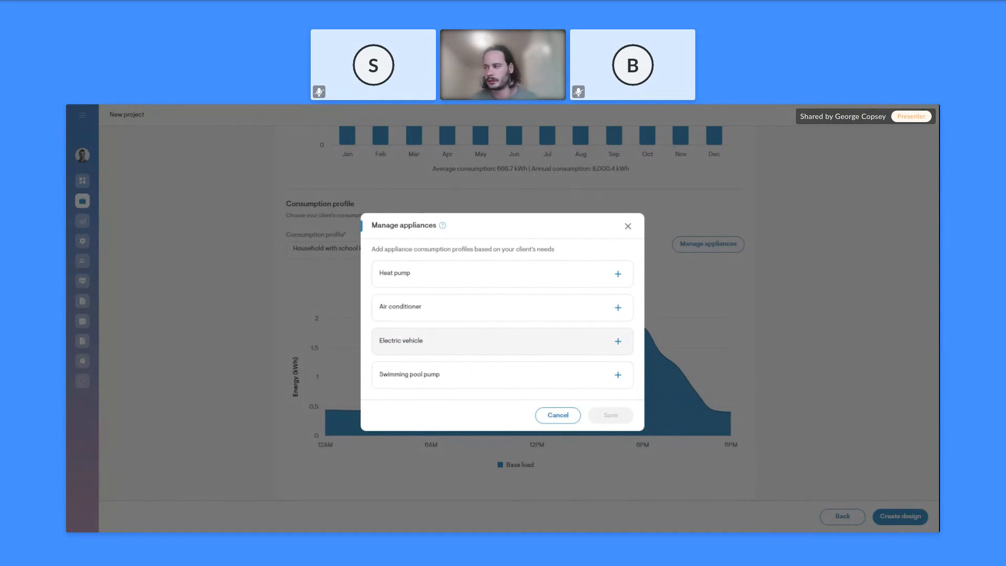
{"action": "left_click", "coordinate": [617, 343]}
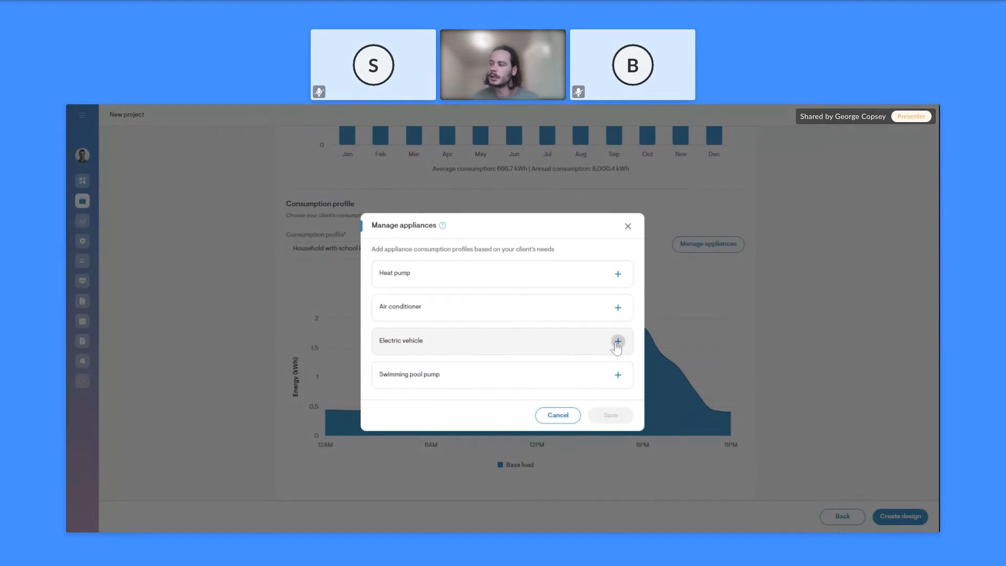
{"action": "left_click", "coordinate": [463, 343]}
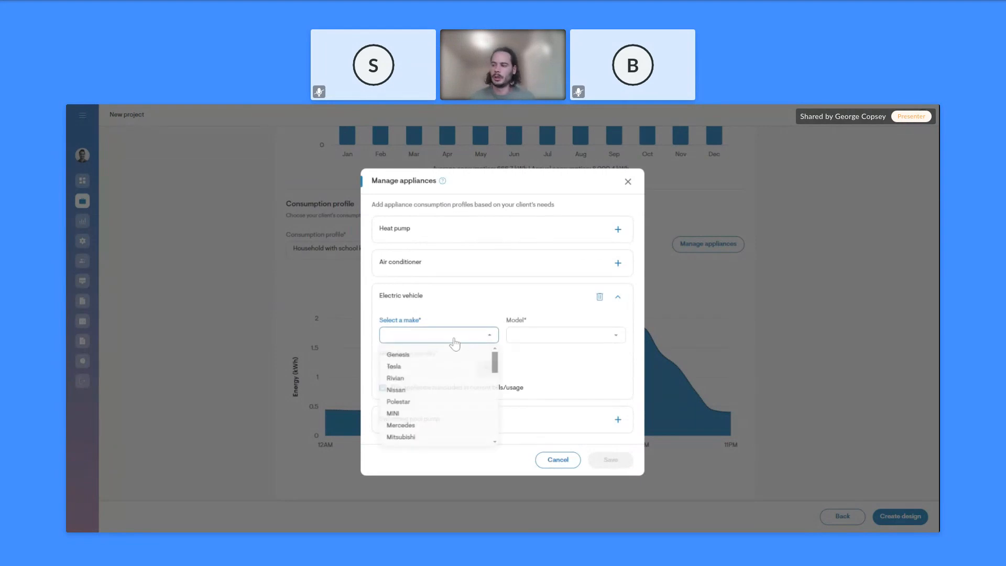
{"action": "scroll", "coordinate": [467, 377], "scroll_direction": "down", "scroll_amount": 2}
{"action": "scroll", "coordinate": [461, 388], "scroll_direction": "up", "scroll_amount": 3}
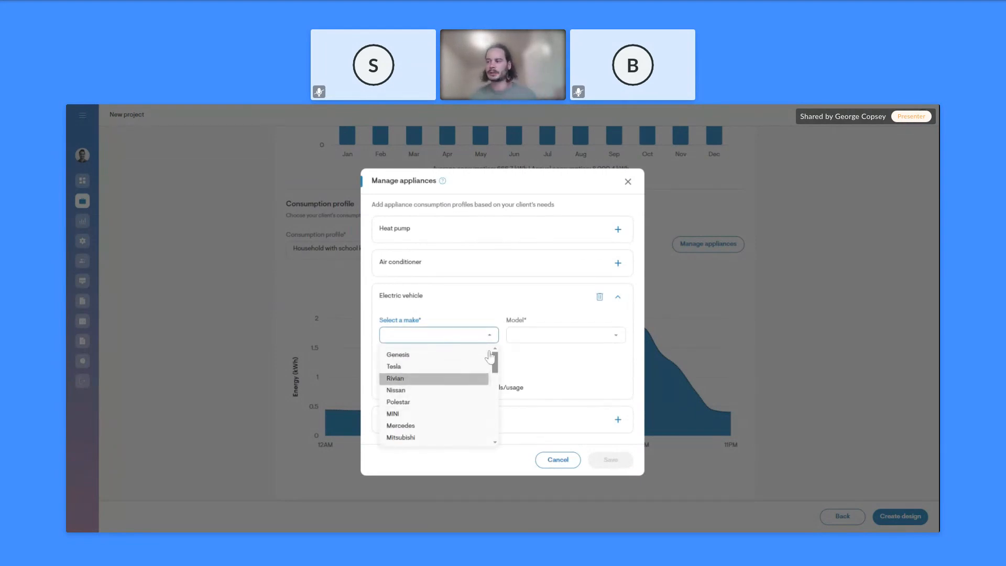
{"action": "left_click", "coordinate": [432, 382]}
Set the EV to R1S 250, 10 miles per day, not in current bills, and save
{"action": "left_click", "coordinate": [551, 337]}
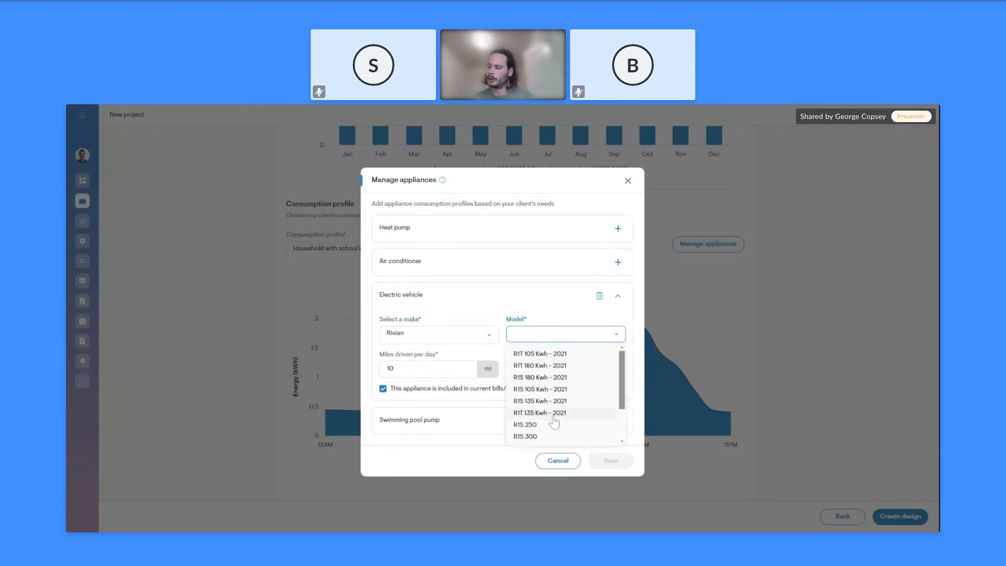
{"action": "scroll", "coordinate": [550, 419], "scroll_direction": "down", "scroll_amount": 2}
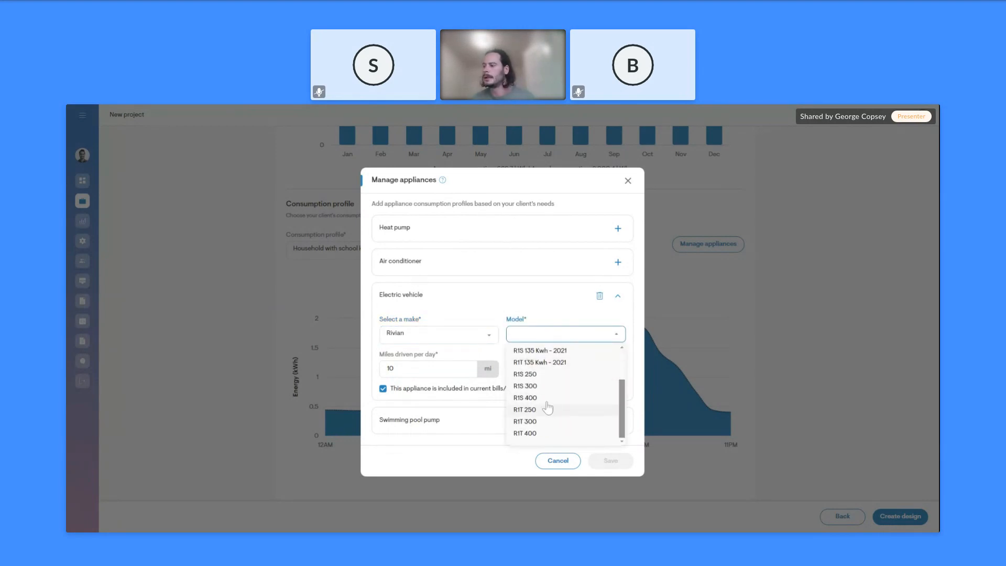
{"action": "left_click", "coordinate": [545, 375]}
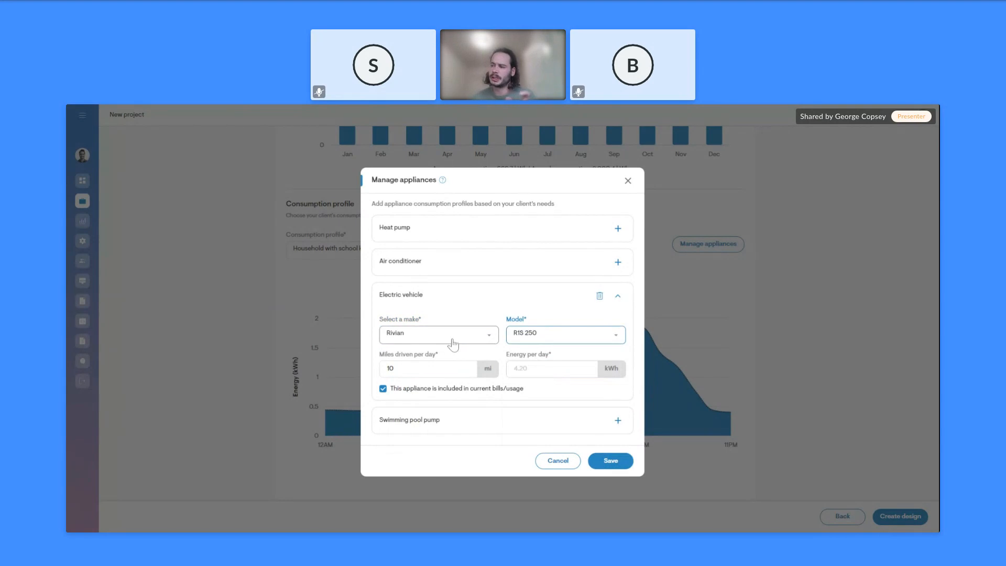
{"action": "left_click", "coordinate": [421, 371]}
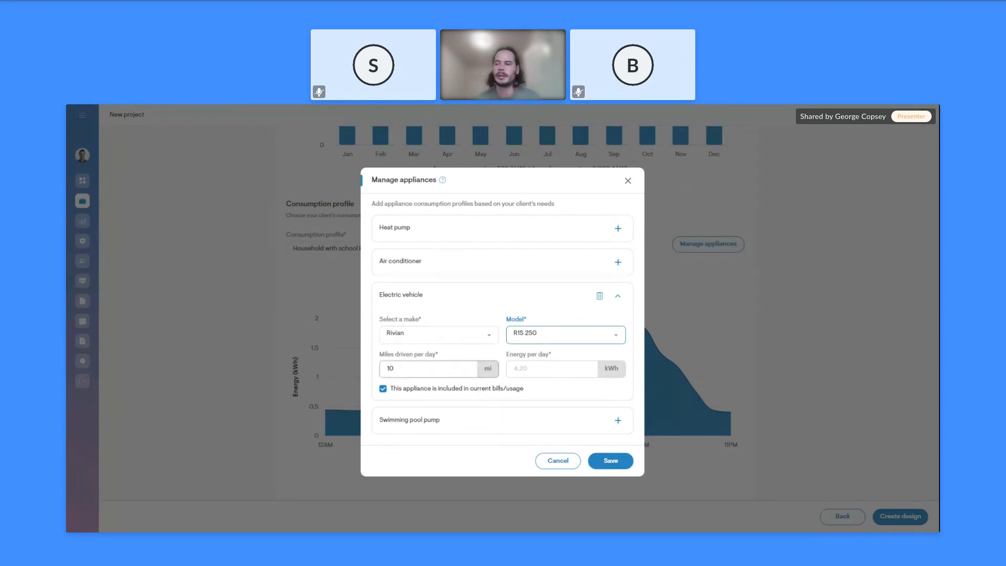
{"action": "left_click", "coordinate": [372, 395]}
{"action": "left_click", "coordinate": [383, 389]}
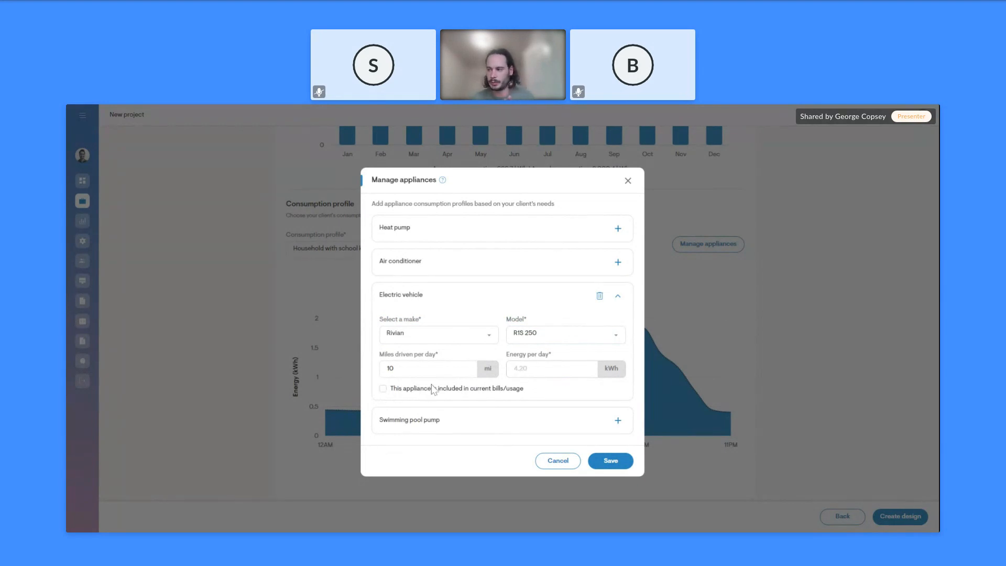
{"action": "left_click", "coordinate": [613, 463]}
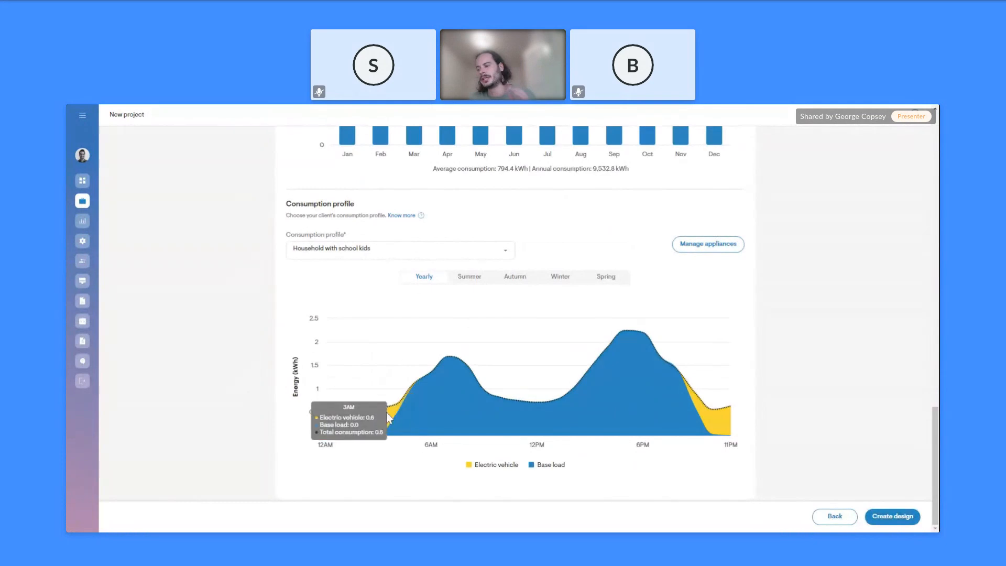
Check hourly values on the yearly consumption chart, then create the roof design
{"action": "mouse_move", "coordinate": [410, 399]}
{"action": "mouse_move", "coordinate": [445, 425]}
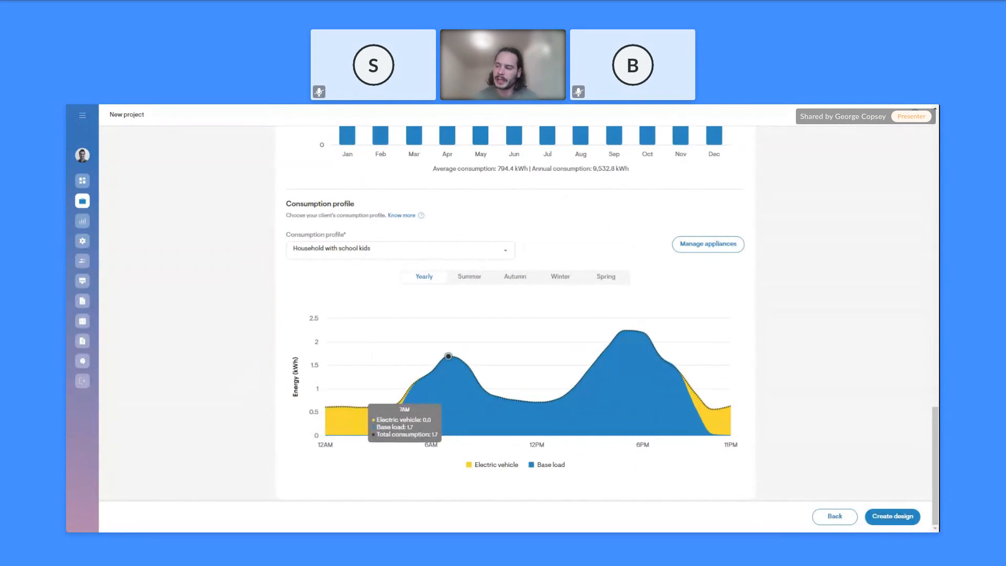
{"action": "mouse_move", "coordinate": [709, 376]}
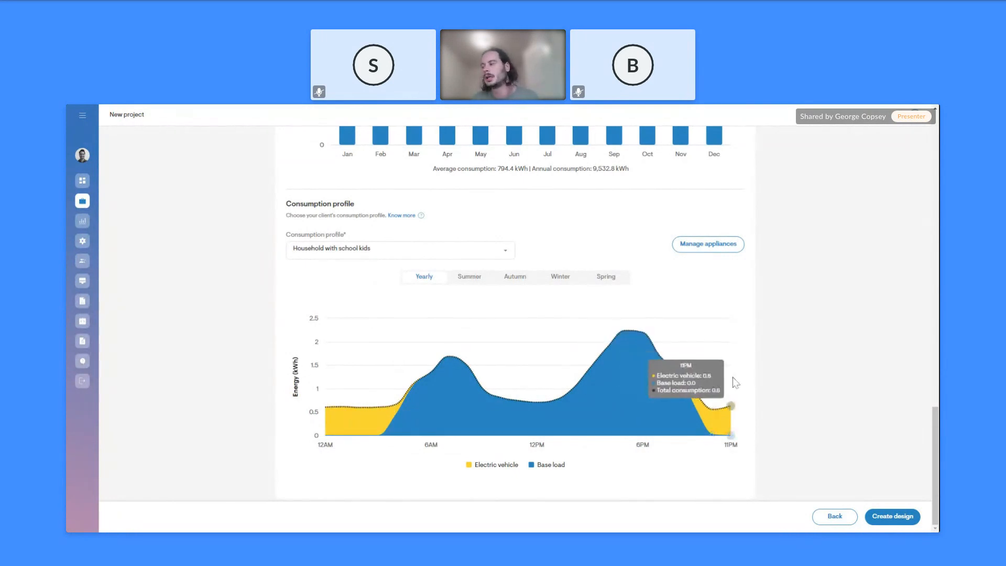
{"action": "mouse_move", "coordinate": [576, 361]}
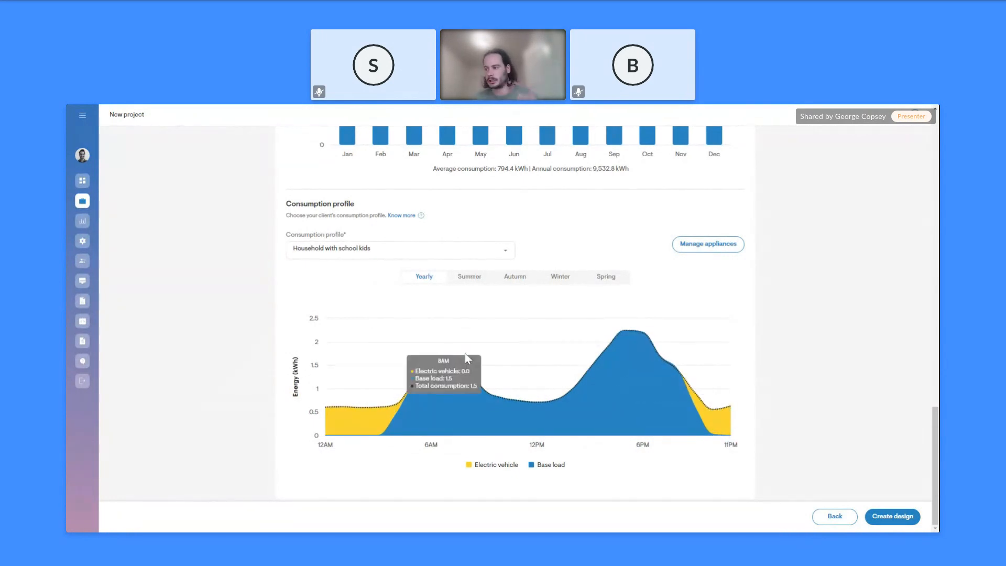
{"action": "mouse_move", "coordinate": [695, 331]}
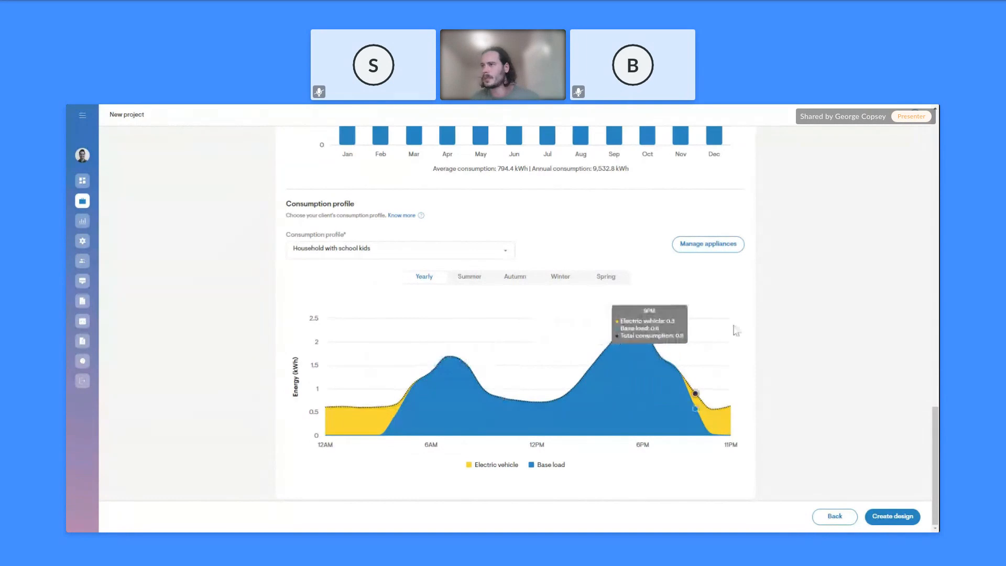
{"action": "left_click", "coordinate": [896, 517]}
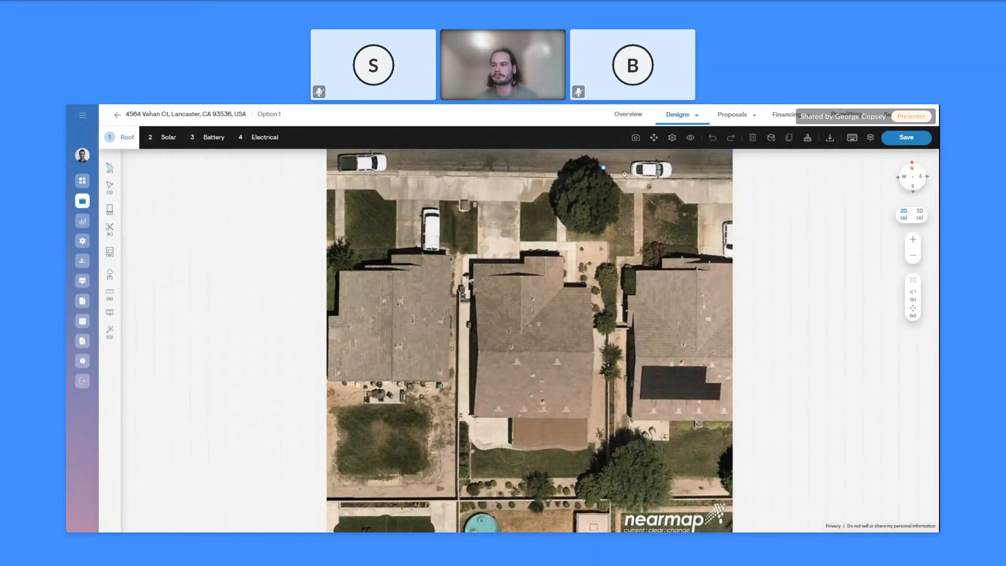
Auto-detect the house's roof outline as facets pitched at 18.43°
{"action": "left_click", "coordinate": [110, 170]}
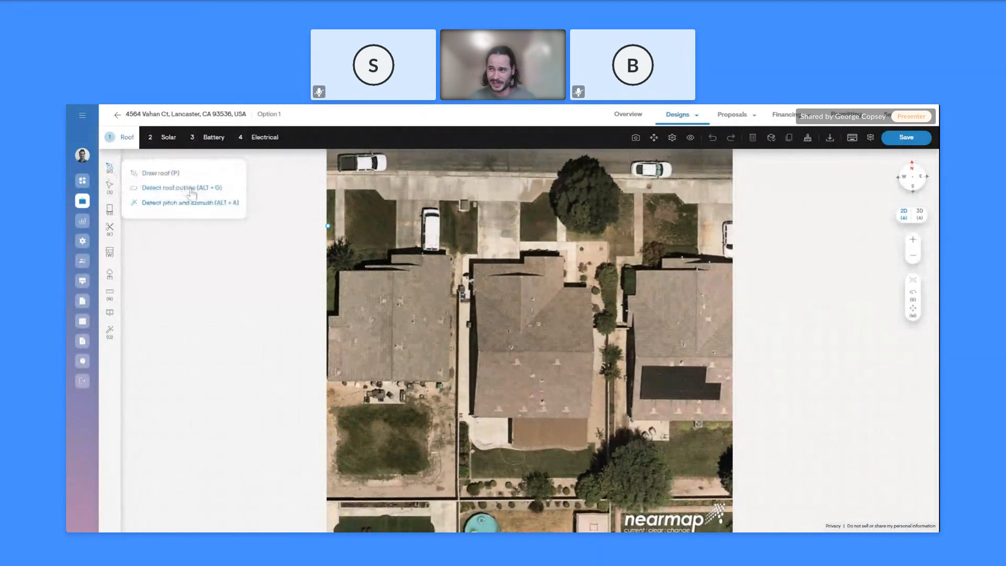
{"action": "left_click", "coordinate": [178, 187]}
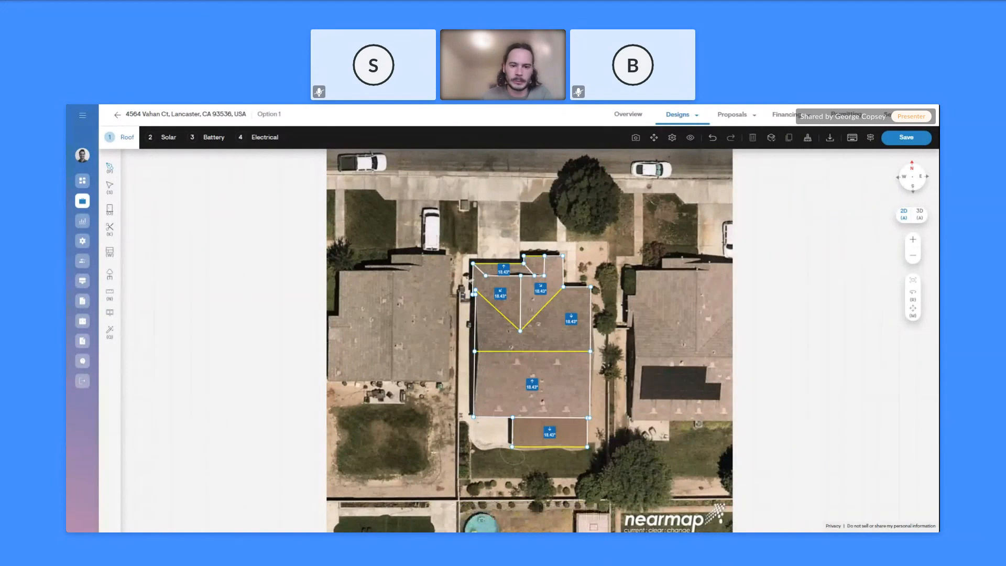
{"action": "scroll", "coordinate": [602, 330], "scroll_direction": "up", "scroll_amount": 2}
{"action": "scroll", "coordinate": [618, 328], "scroll_direction": "up", "scroll_amount": 1}
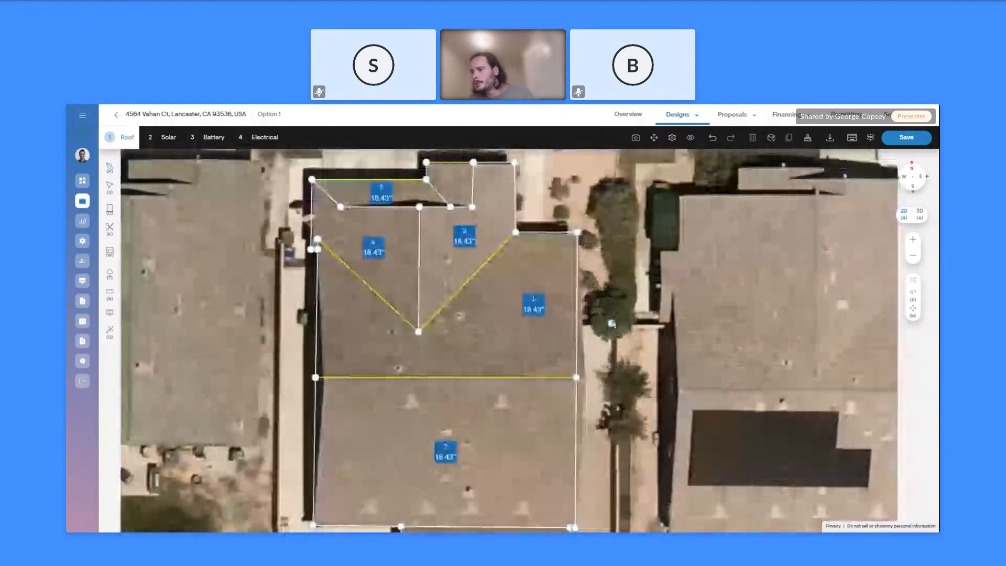
{"action": "scroll", "coordinate": [370, 338], "scroll_direction": "down", "scroll_amount": 1}
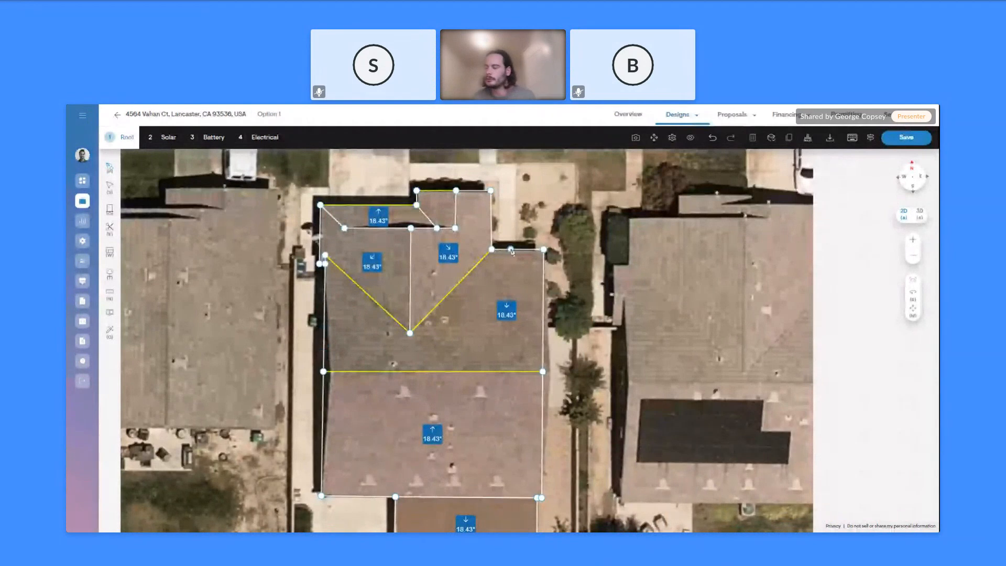
Add a vertex on the roof's right edge and recentre the house in view
{"action": "left_click", "coordinate": [543, 426]}
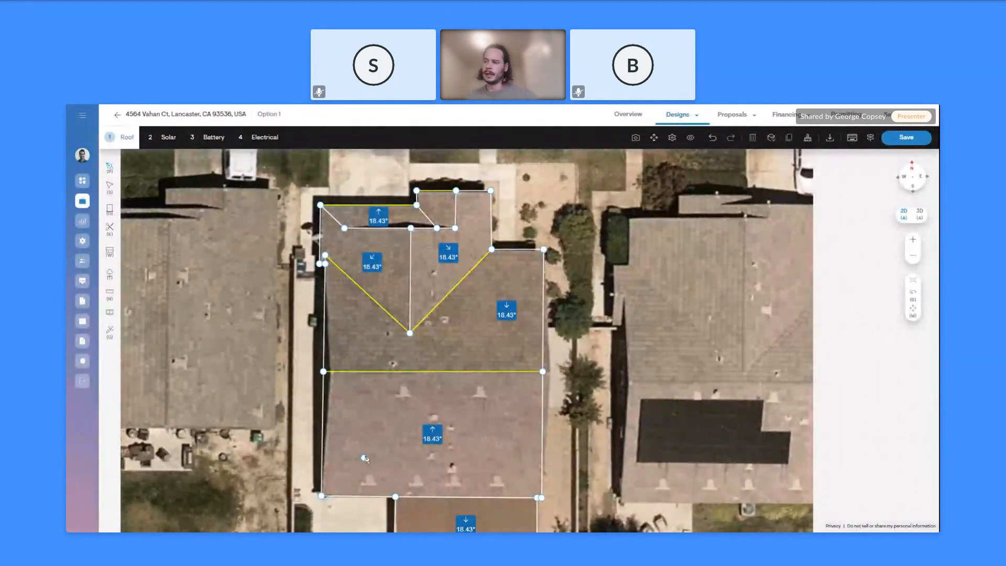
{"action": "scroll", "coordinate": [362, 459], "scroll_direction": "down", "scroll_amount": 2}
{"action": "scroll", "coordinate": [399, 407], "scroll_direction": "down", "scroll_amount": 1}
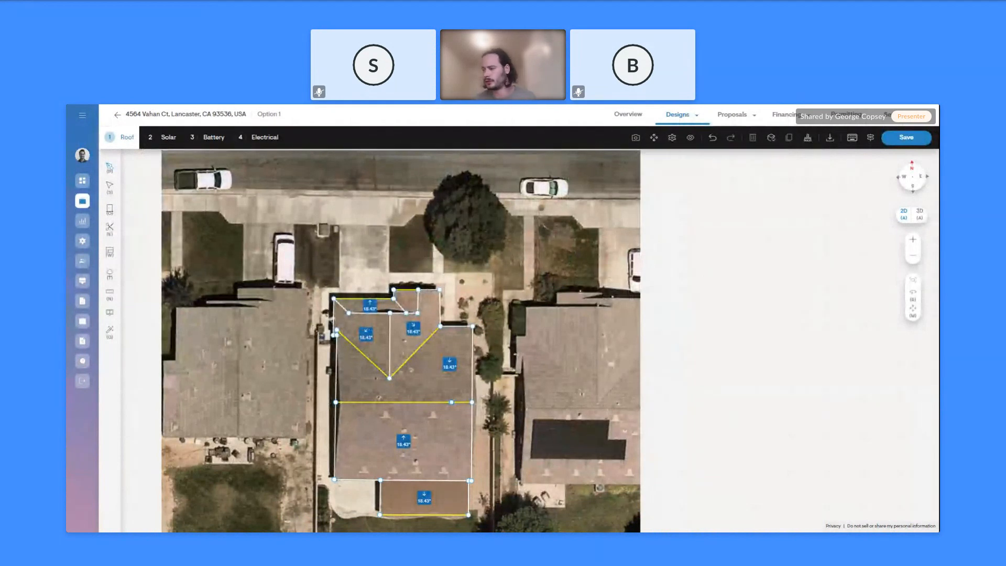
{"action": "scroll", "coordinate": [431, 391], "scroll_direction": "down", "scroll_amount": 2}
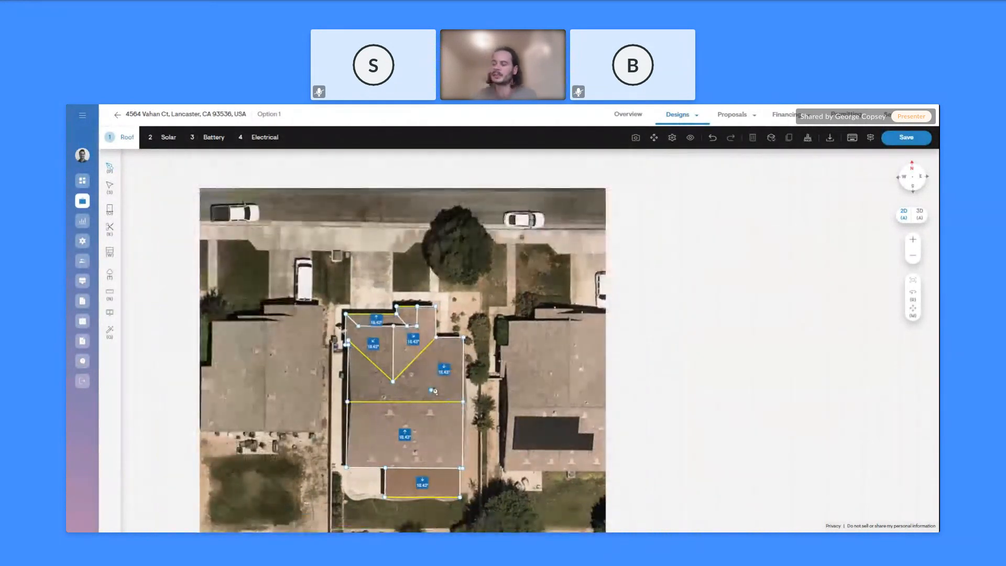
{"action": "scroll", "coordinate": [325, 513], "scroll_direction": "up", "scroll_amount": 2}
{"action": "right_click_drag", "start_coordinate": [325, 513], "coordinate": [451, 461]}
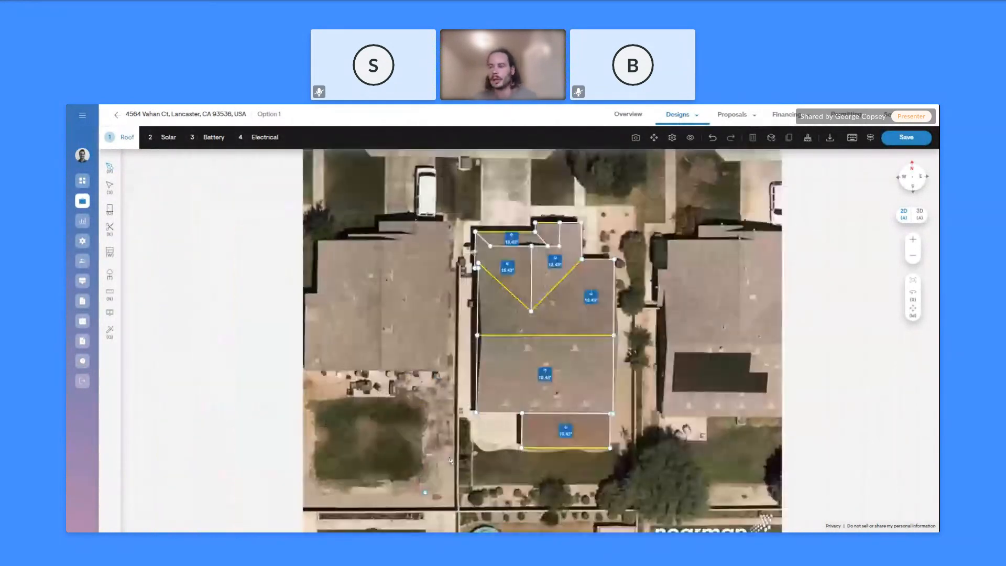
Auto-detect pitch, azimuth, walls and trees, then dismiss the obstruction-type tip
{"action": "left_click", "coordinate": [110, 331]}
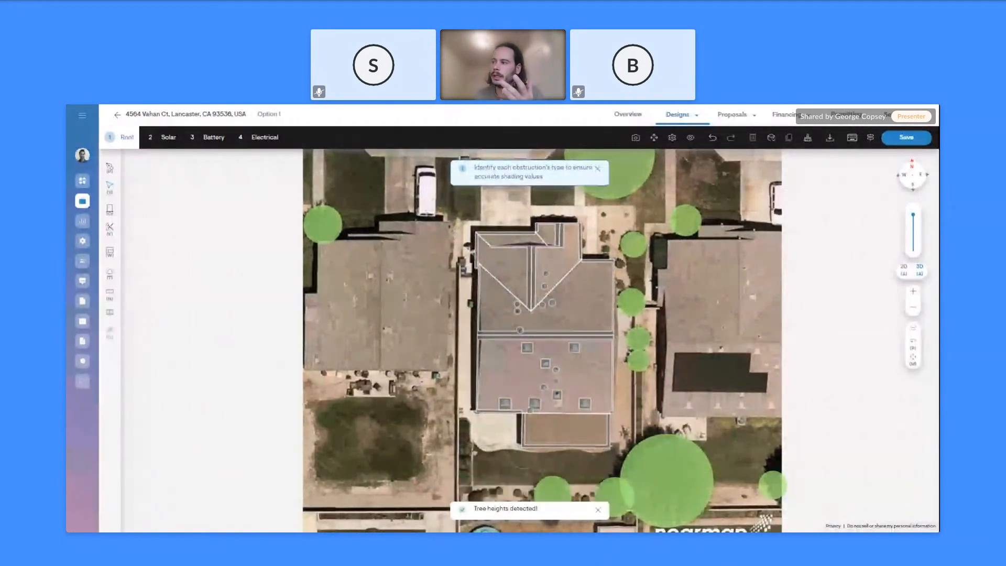
{"action": "left_click", "coordinate": [597, 168]}
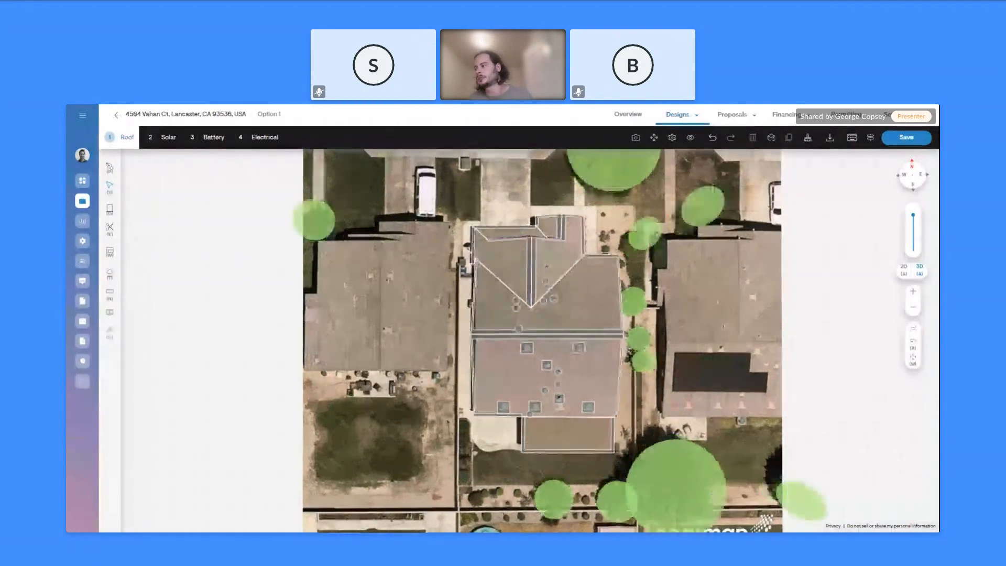
Orbit the site in 3D and inspect the large tree's crown and trunk sizes
{"action": "right_click_drag", "start_coordinate": [626, 370], "coordinate": [405, 299]}
{"action": "right_click_drag", "start_coordinate": [401, 427], "coordinate": [429, 403]}
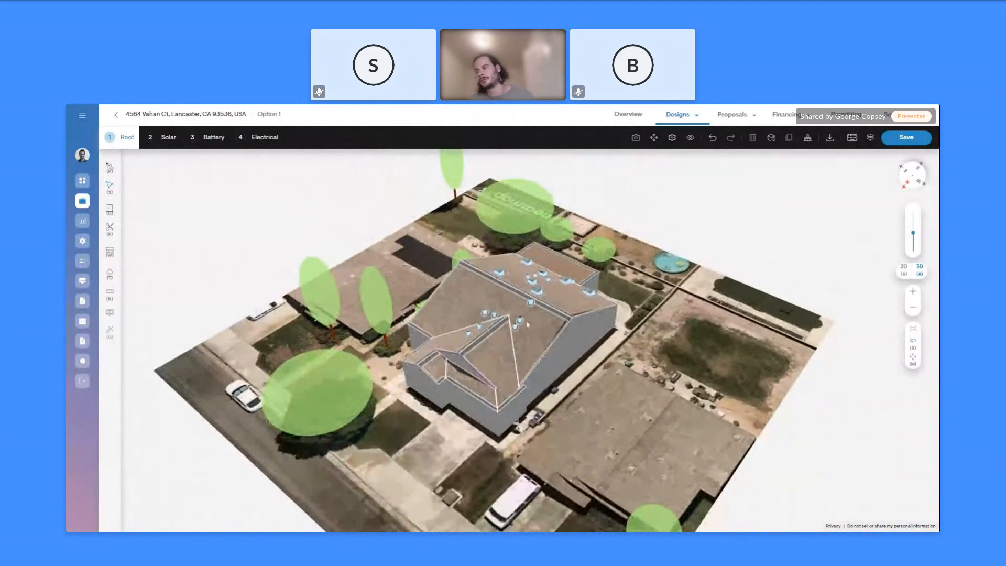
{"action": "mouse_move", "coordinate": [560, 342]}
{"action": "right_mouse_down"}
{"action": "mouse_move", "coordinate": [431, 325]}
{"action": "mouse_move", "coordinate": [446, 333]}
{"action": "right_mouse_up"}
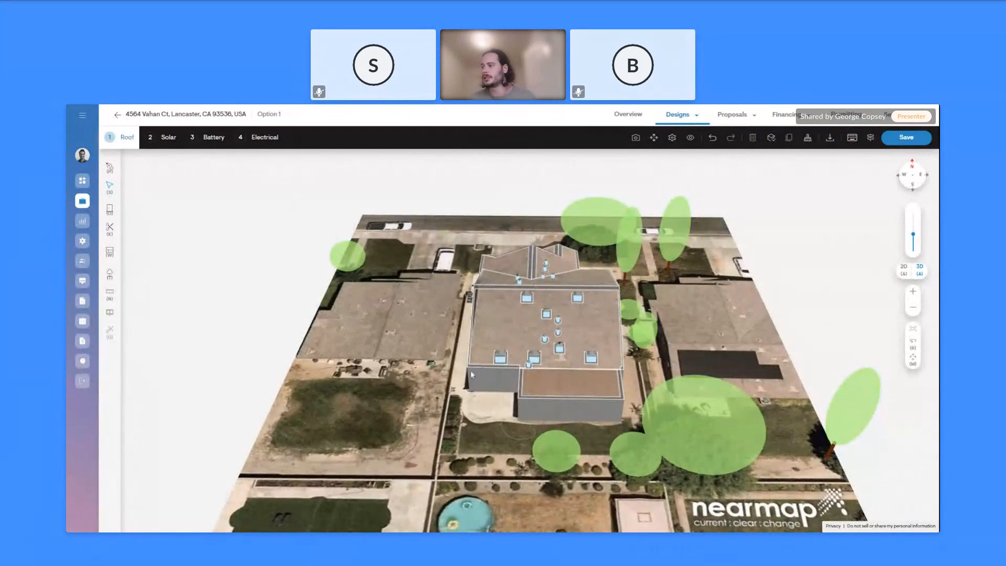
{"action": "left_click", "coordinate": [670, 405]}
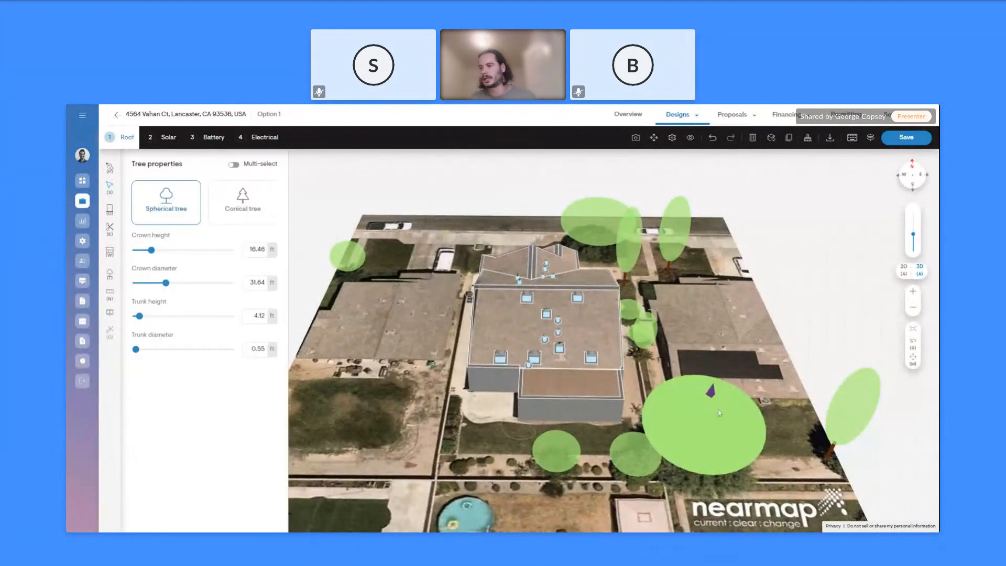
{"action": "left_click", "coordinate": [737, 319]}
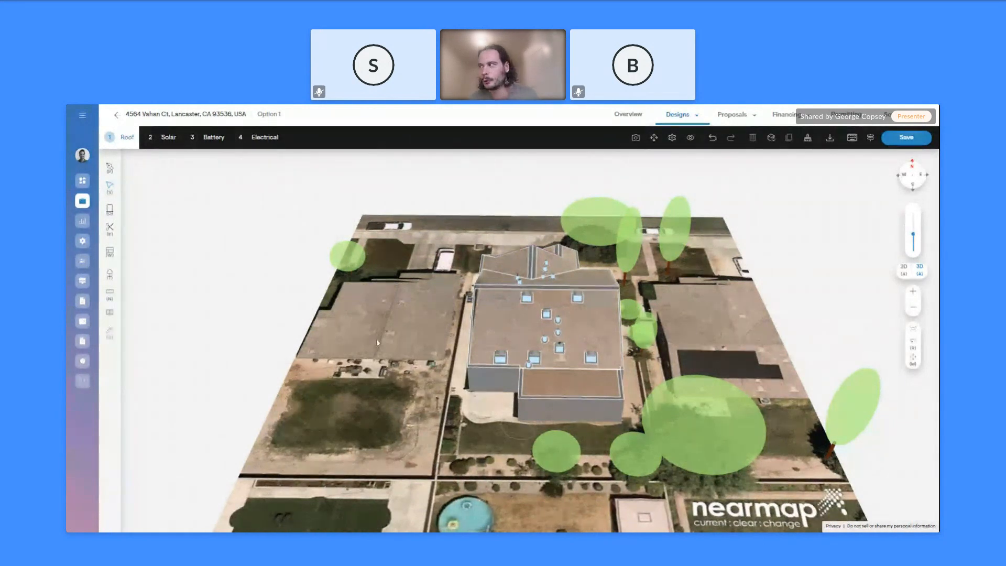
Turn on the Lidar data layer as a Mesh surface and lower the viewing angle over the site
{"action": "left_click", "coordinate": [691, 139]}
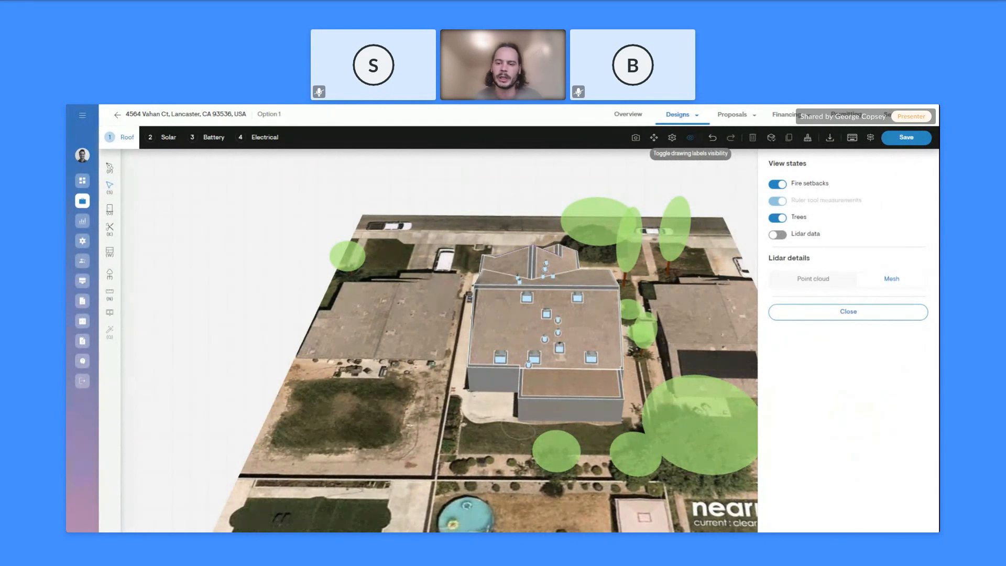
{"action": "left_click", "coordinate": [779, 236]}
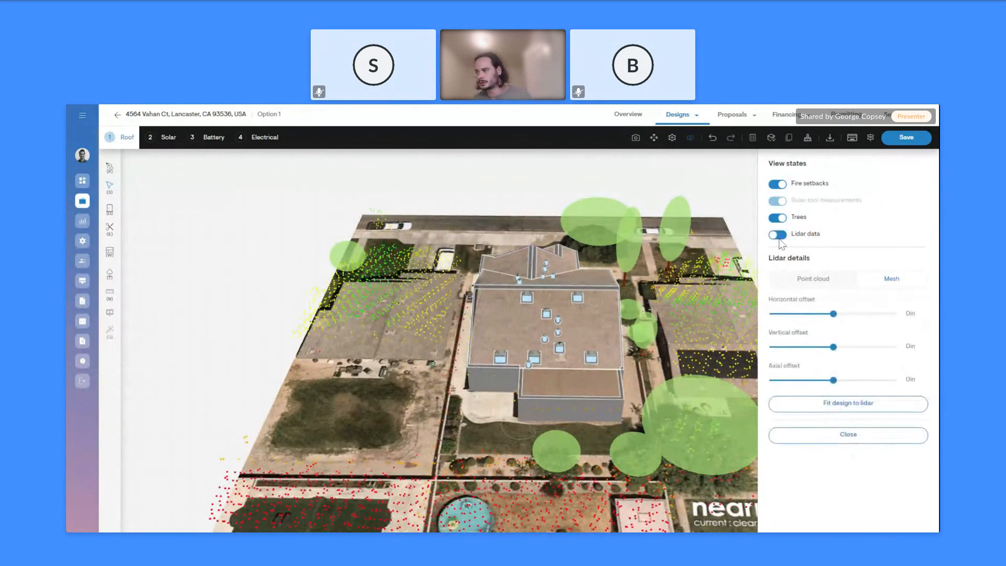
{"action": "left_click", "coordinate": [892, 280]}
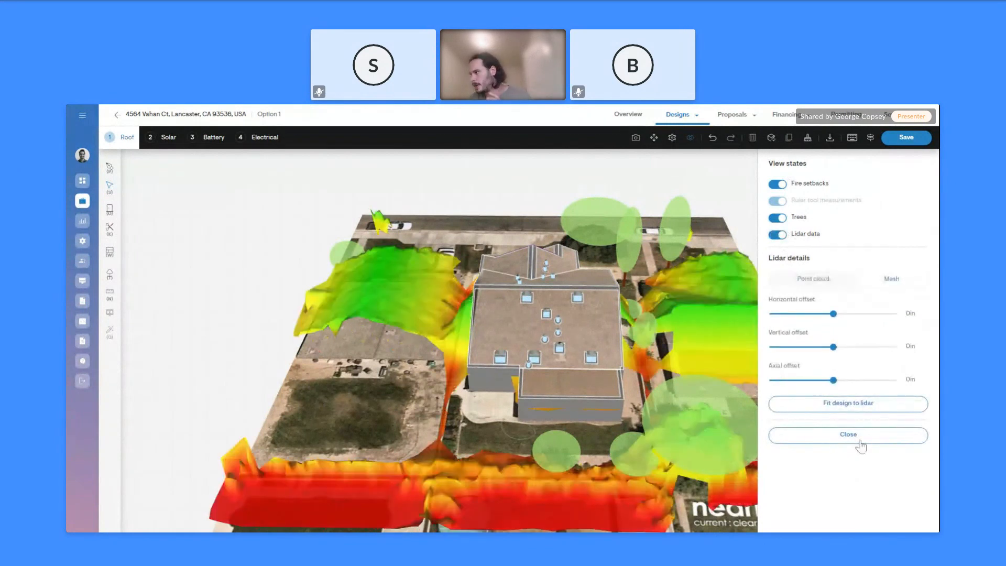
{"action": "left_click", "coordinate": [854, 437]}
{"action": "left_click_drag", "start_coordinate": [534, 378], "coordinate": [555, 392]}
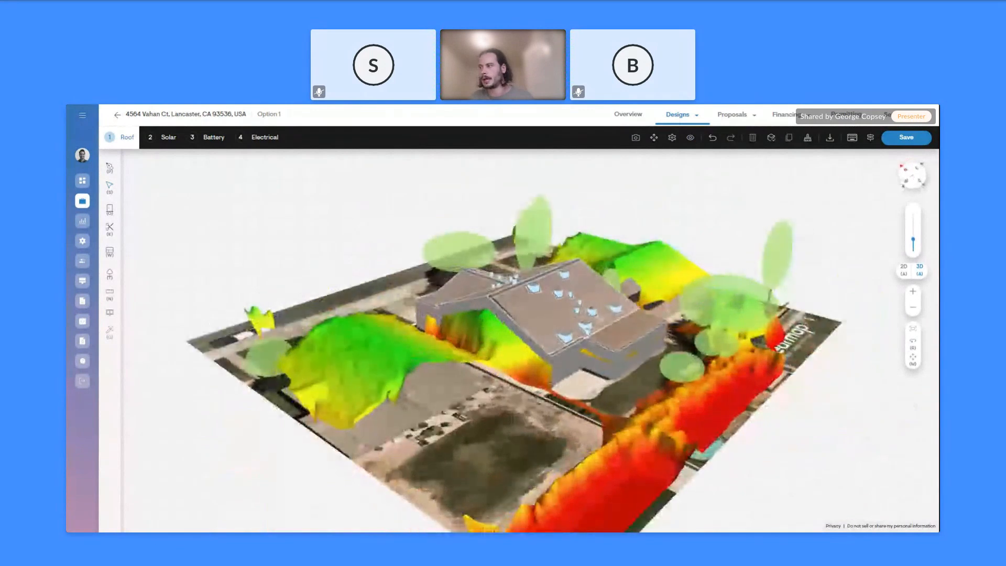
Lower the large roof face's height from ground, then orbit around the site model
{"action": "left_click", "coordinate": [538, 307]}
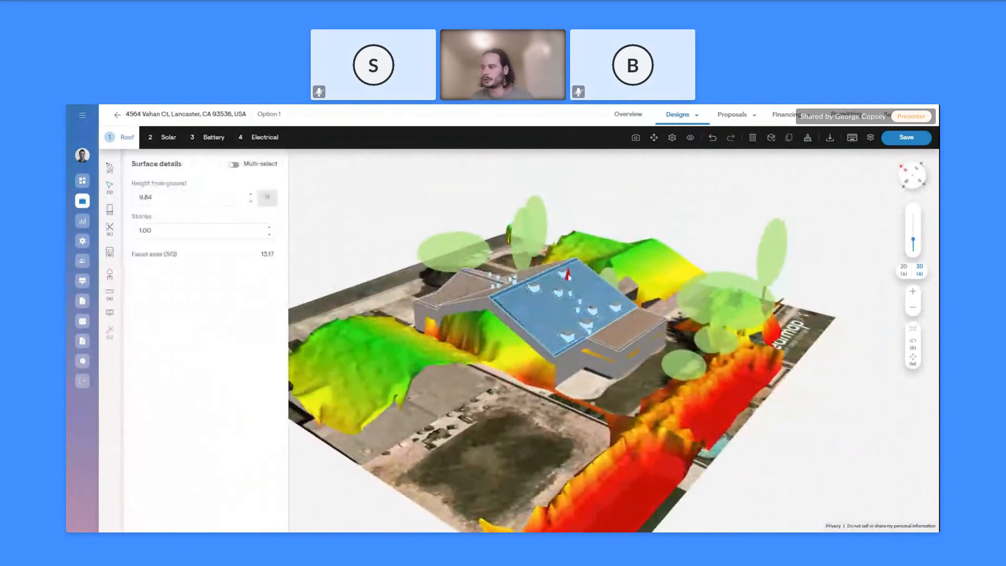
{"action": "mouse_move", "coordinate": [570, 285]}
{"action": "left_mouse_down"}
{"action": "mouse_move", "coordinate": [569, 307]}
{"action": "mouse_move", "coordinate": [569, 298]}
{"action": "left_mouse_up"}
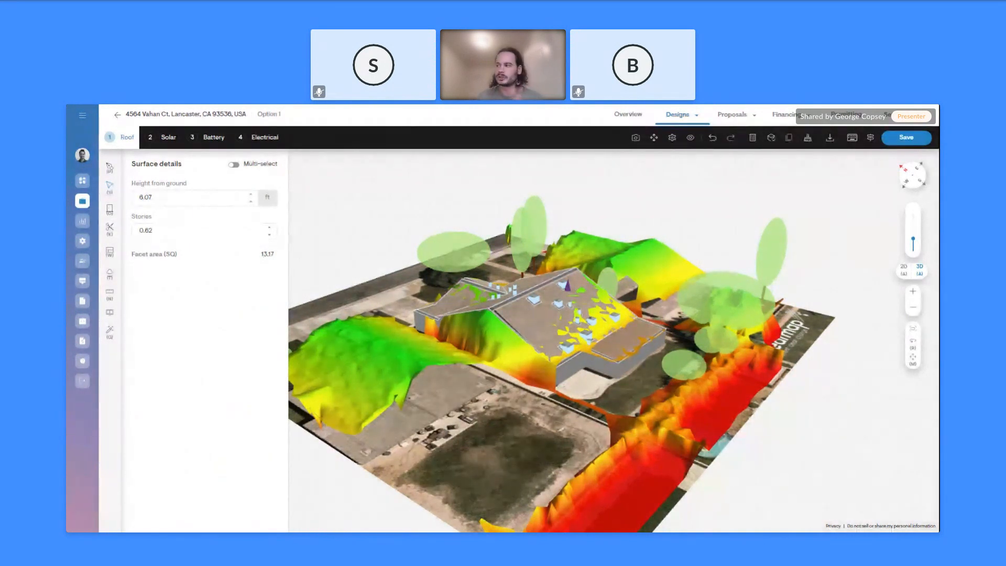
{"action": "left_click", "coordinate": [599, 388]}
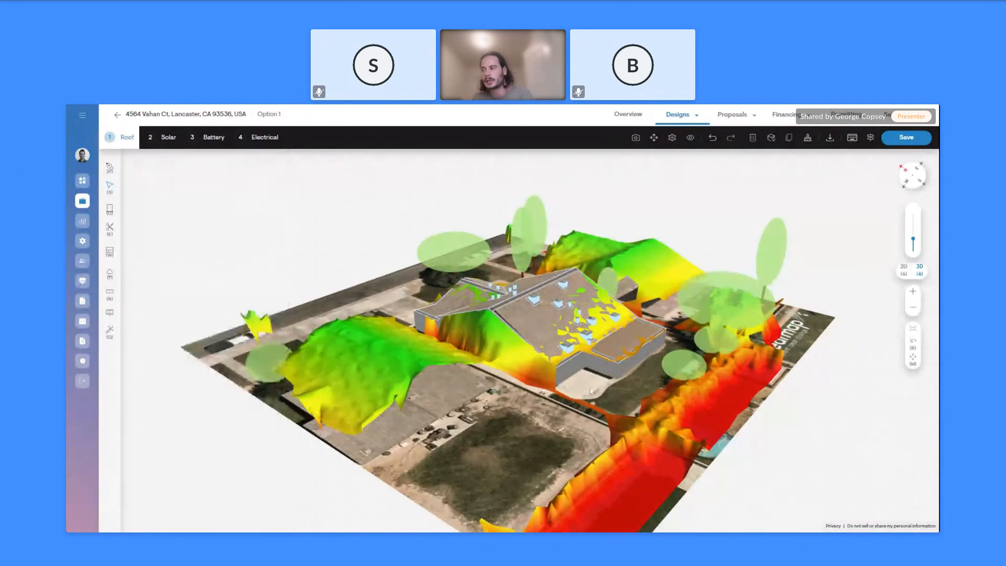
{"action": "left_click_drag", "start_coordinate": [599, 388], "coordinate": [533, 388]}
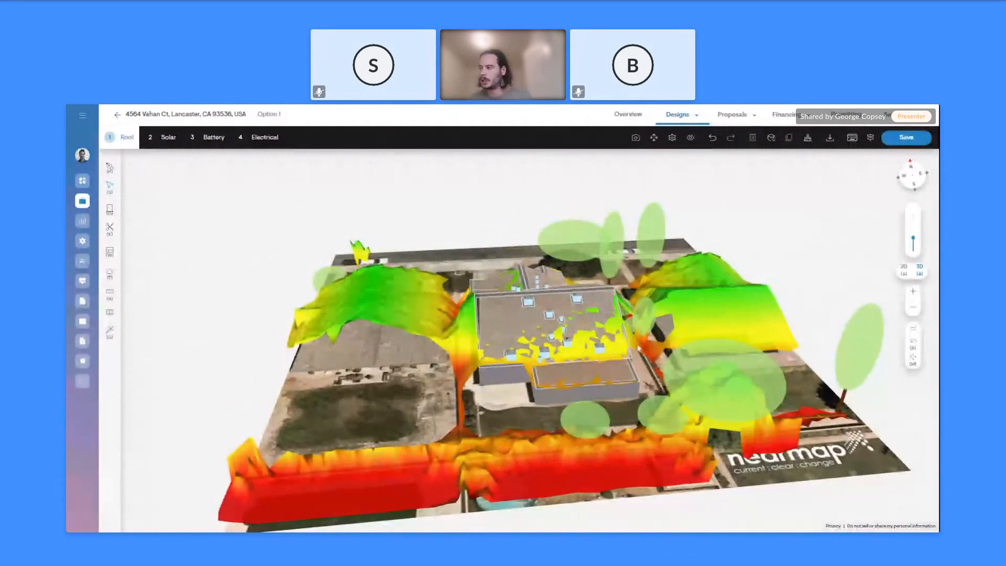
{"action": "left_click_drag", "start_coordinate": [636, 348], "coordinate": [615, 327]}
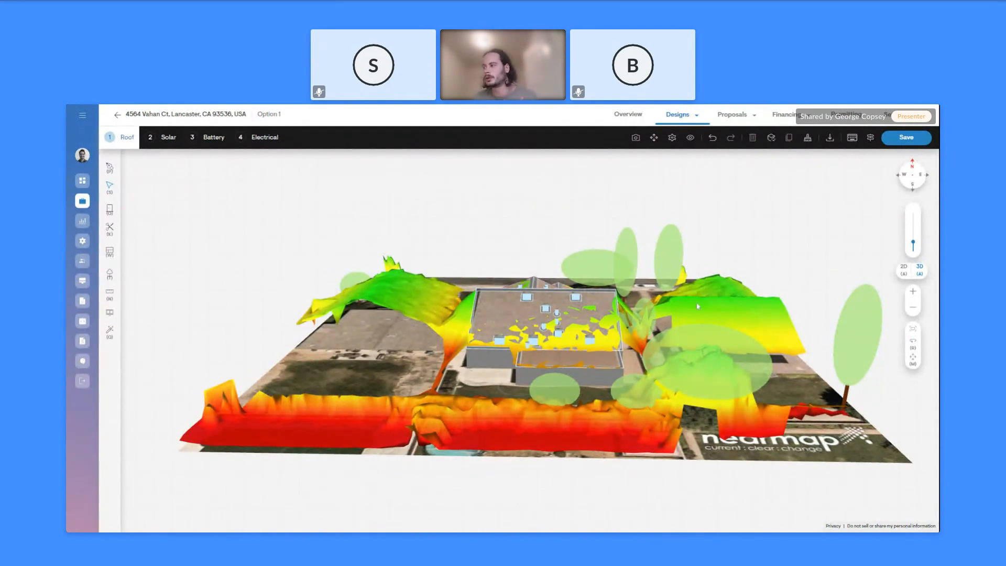
Switch off the Lidar data layer and adjust the site view's tilt
{"action": "left_click", "coordinate": [691, 139]}
{"action": "left_click", "coordinate": [779, 235]}
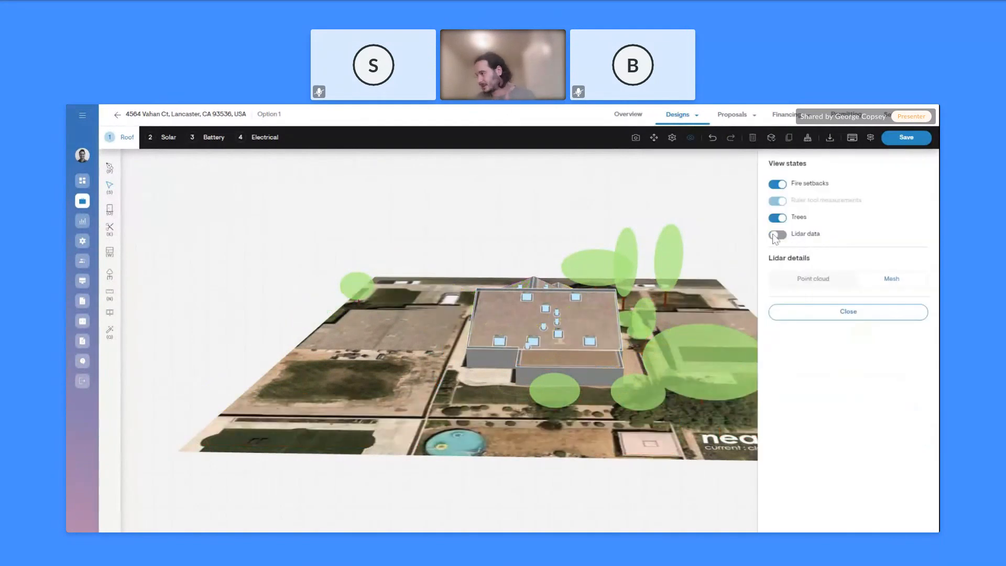
{"action": "left_click", "coordinate": [834, 313]}
{"action": "right_click_drag", "start_coordinate": [463, 289], "coordinate": [462, 321]}
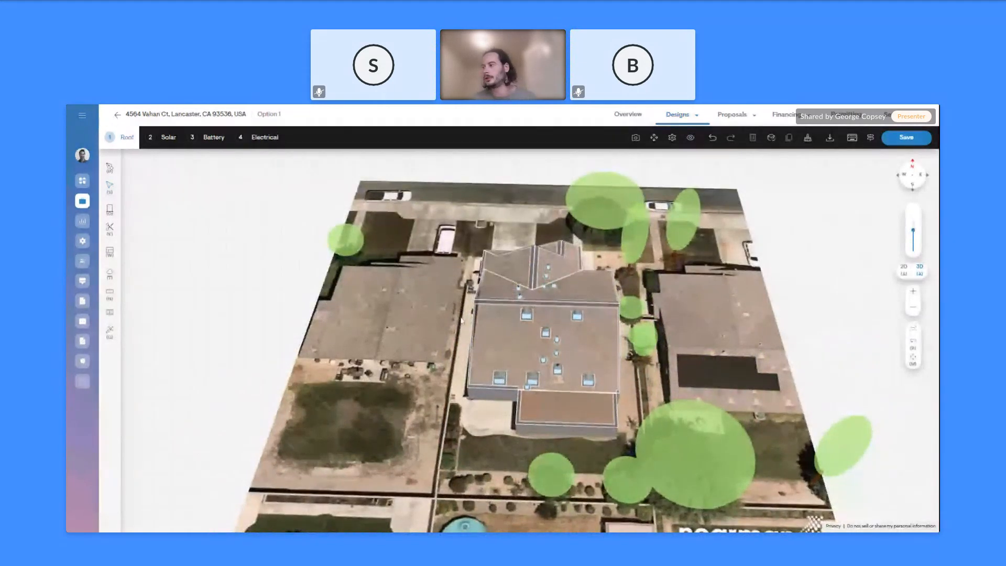
{"action": "right_click_drag", "start_coordinate": [452, 316], "coordinate": [451, 306]}
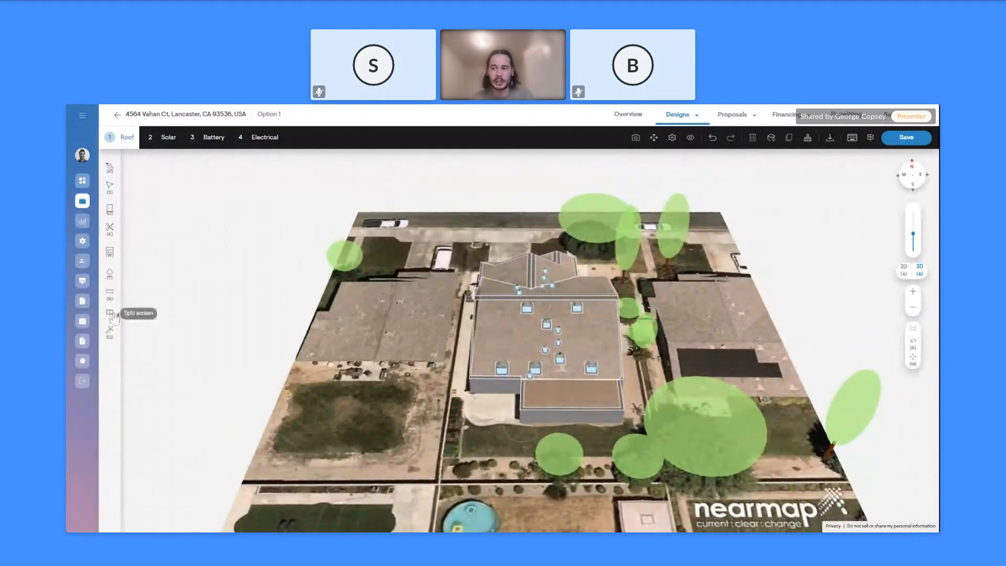
{"action": "left_click", "coordinate": [110, 313]}
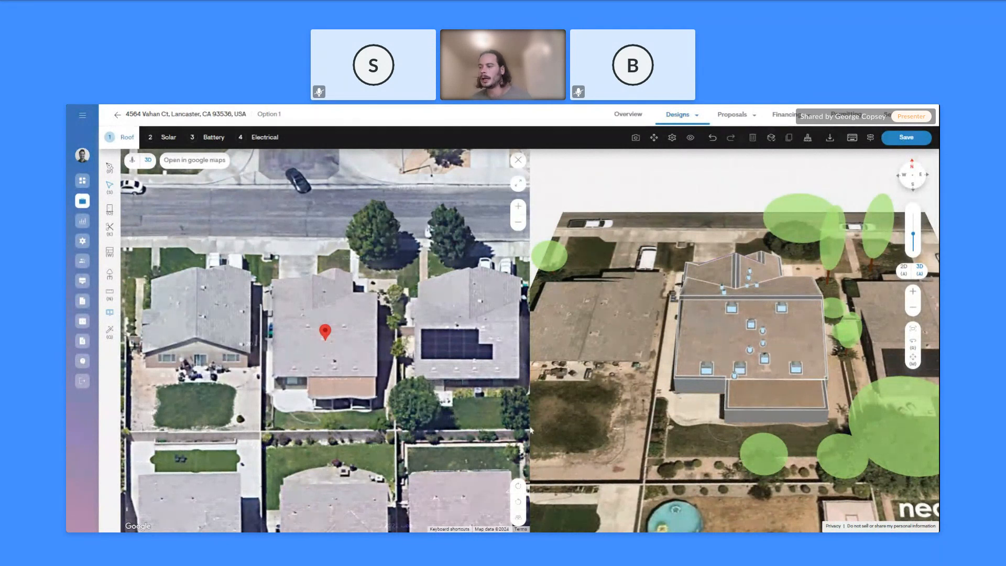
{"action": "left_click_drag", "start_coordinate": [638, 387], "coordinate": [623, 337]}
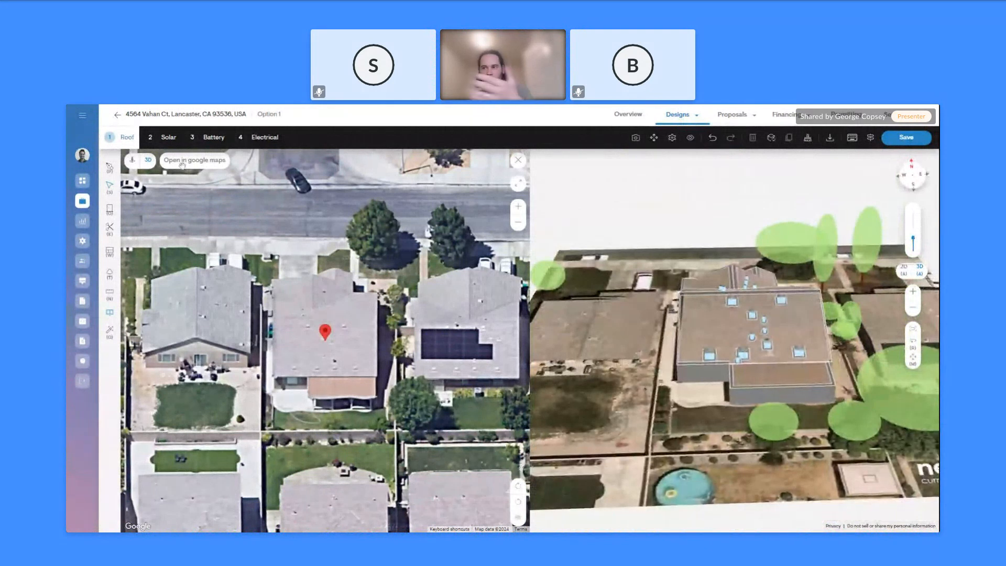
{"action": "left_click", "coordinate": [518, 502]}
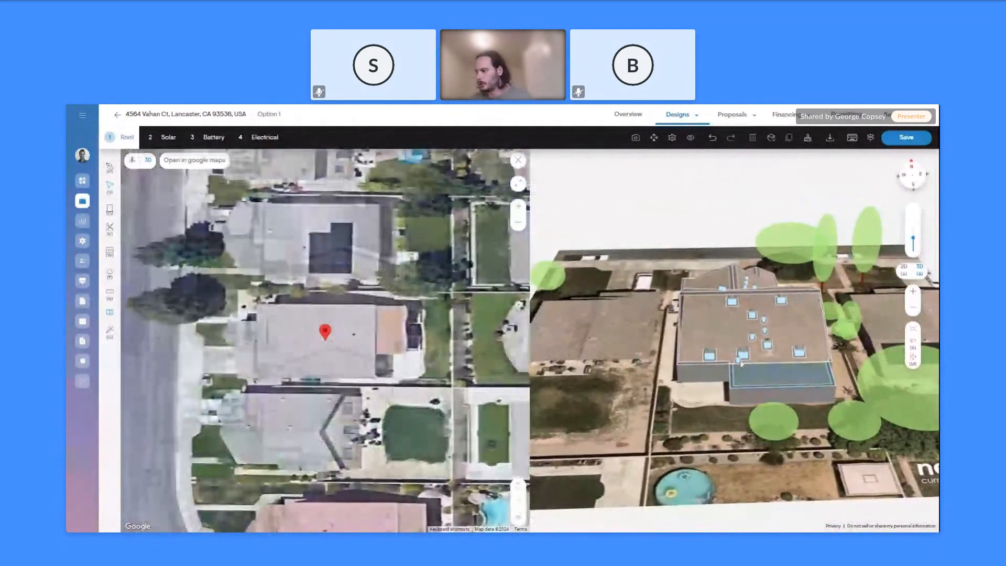
{"action": "left_click_drag", "start_coordinate": [722, 399], "coordinate": [775, 427]}
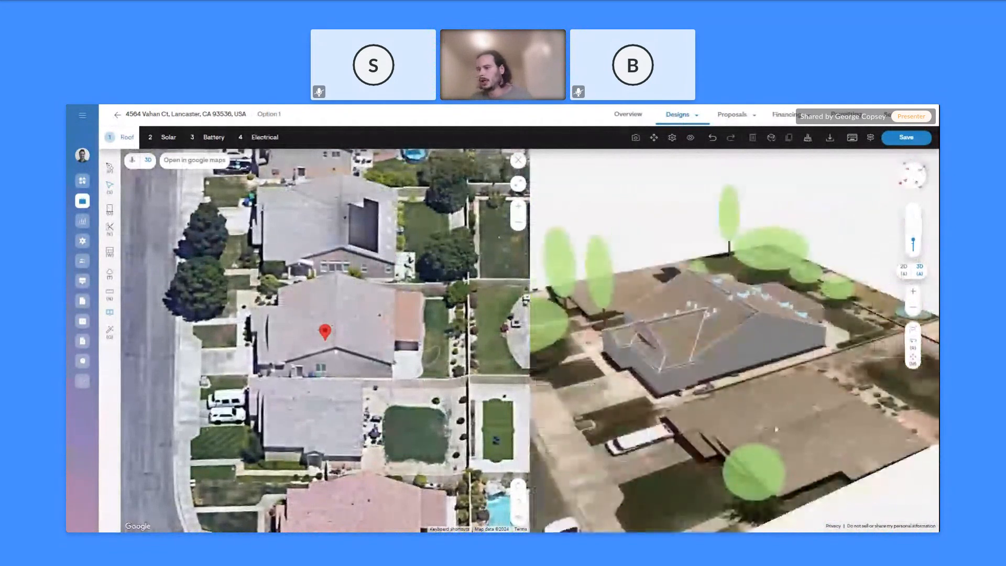
{"action": "left_click", "coordinate": [519, 504]}
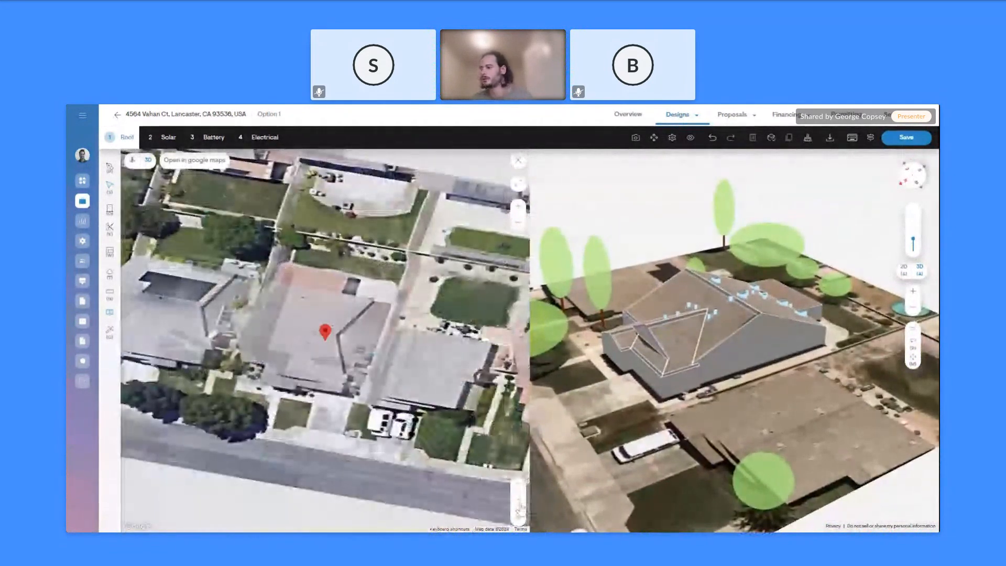
{"action": "left_click_drag", "start_coordinate": [627, 426], "coordinate": [730, 345]}
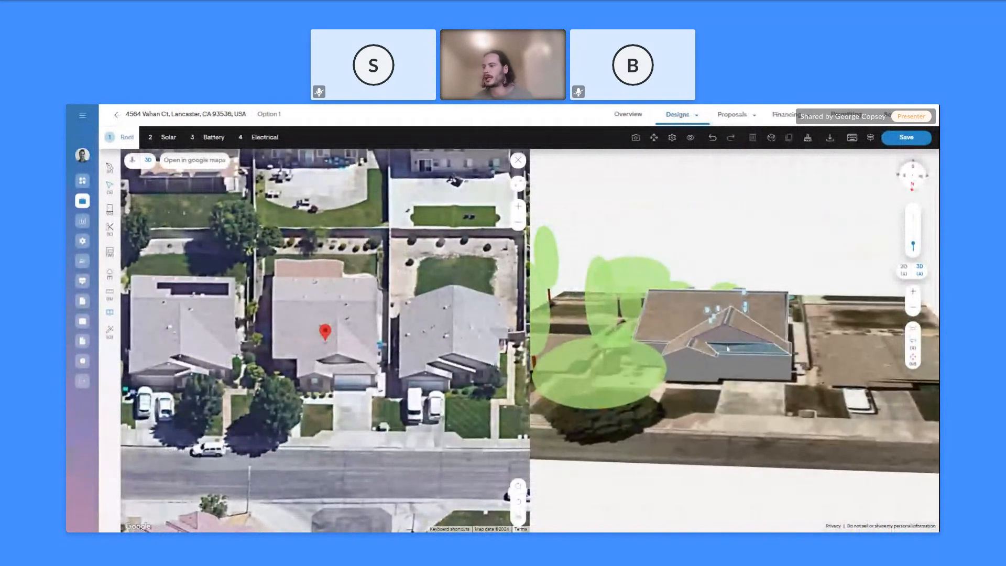
{"action": "left_click", "coordinate": [524, 508]}
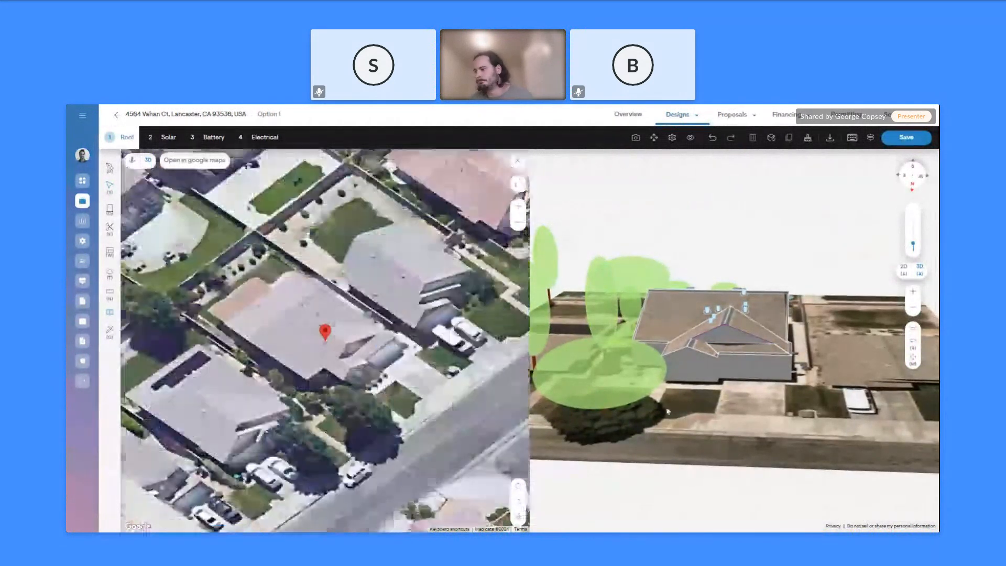
{"action": "left_click_drag", "start_coordinate": [697, 356], "coordinate": [796, 371]}
{"action": "left_click_drag", "start_coordinate": [803, 434], "coordinate": [822, 450]}
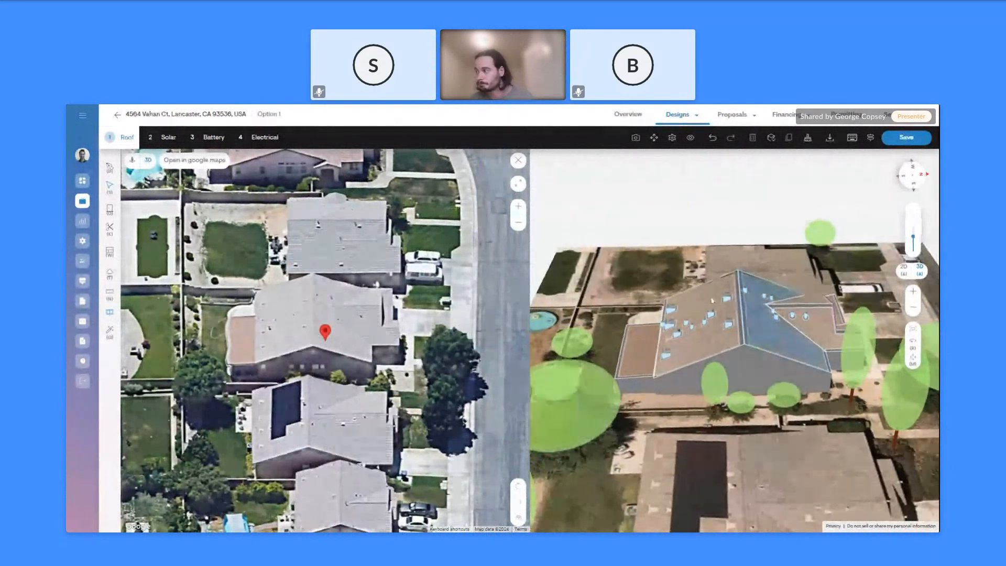
{"action": "left_click", "coordinate": [519, 161]}
{"action": "middle_click_drag", "start_coordinate": [453, 433], "coordinate": [532, 446]}
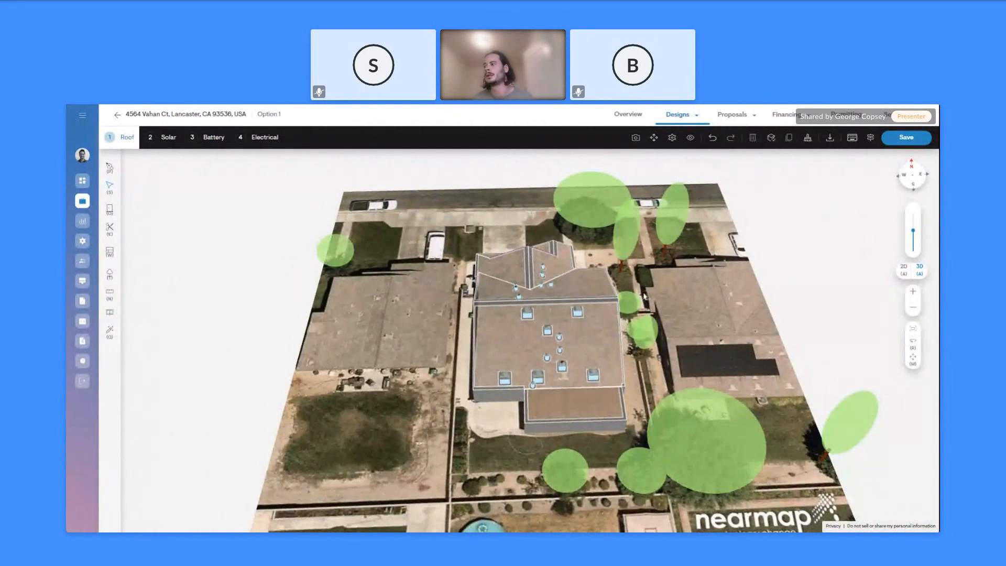
Inspect the main flat roof facet in 2D and 3D, then move to step 2 Solar
{"action": "left_click", "coordinate": [547, 341]}
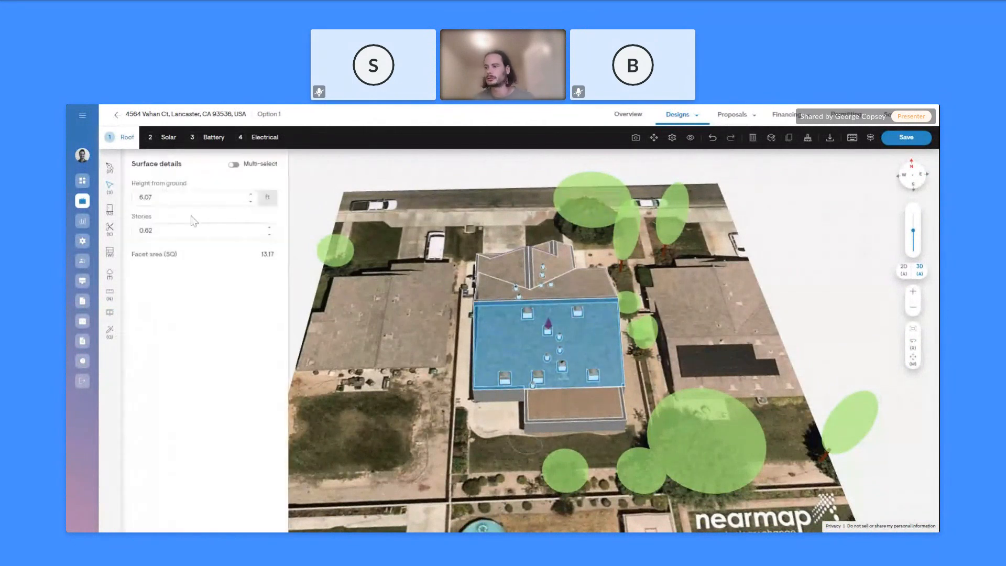
{"action": "left_click", "coordinate": [905, 269]}
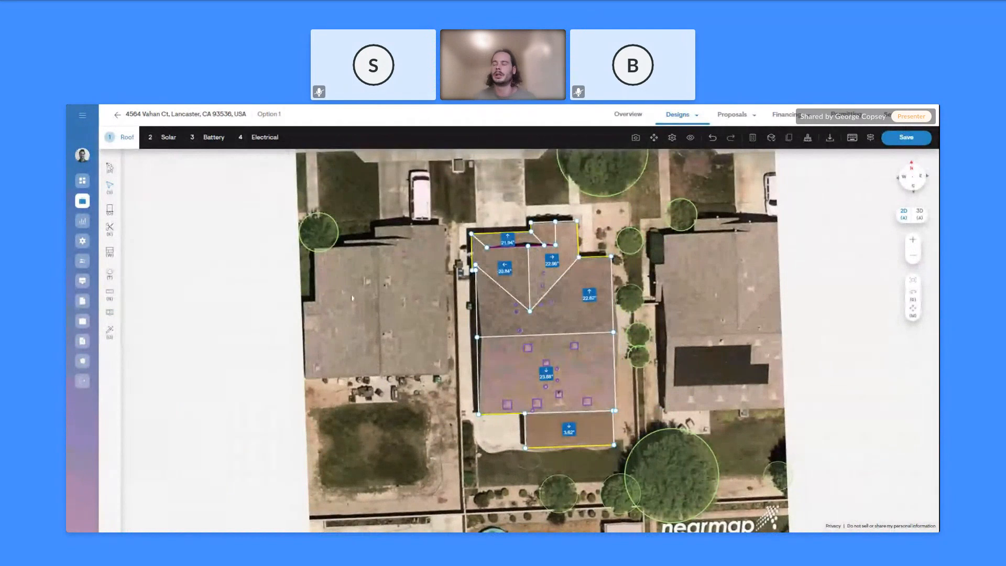
{"action": "key", "text": "a"}
{"action": "left_click_drag", "start_coordinate": [372, 331], "coordinate": [368, 300]}
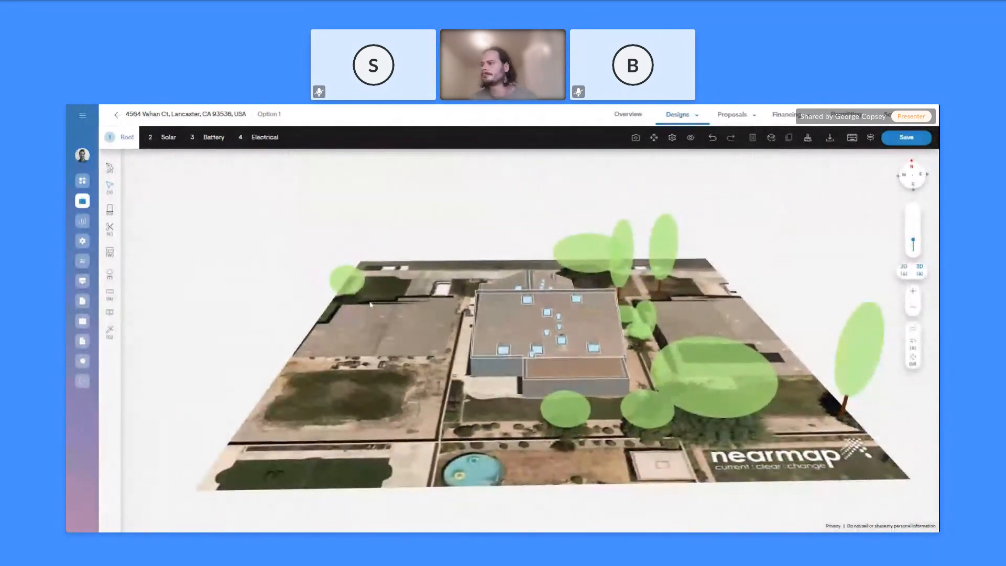
{"action": "left_click", "coordinate": [169, 138]}
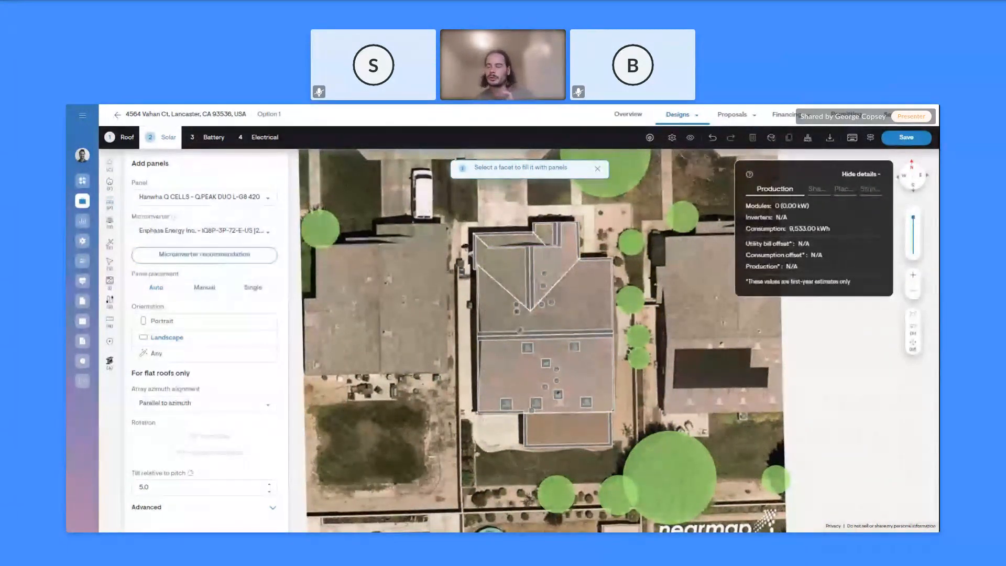
Dismiss the 'Select a facet' hint and run the Shading wizard on the roof
{"action": "left_click", "coordinate": [597, 169]}
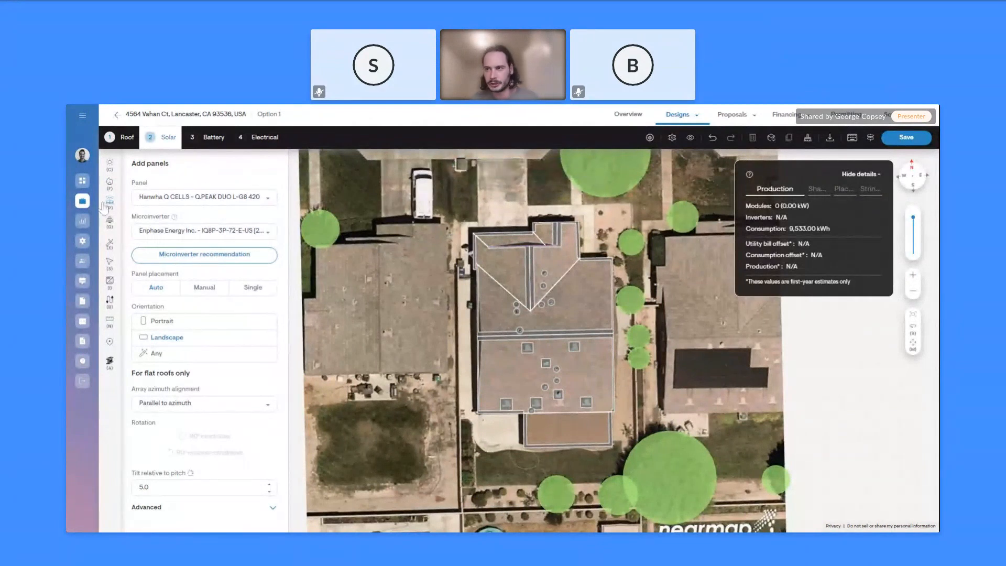
{"action": "left_click", "coordinate": [110, 167]}
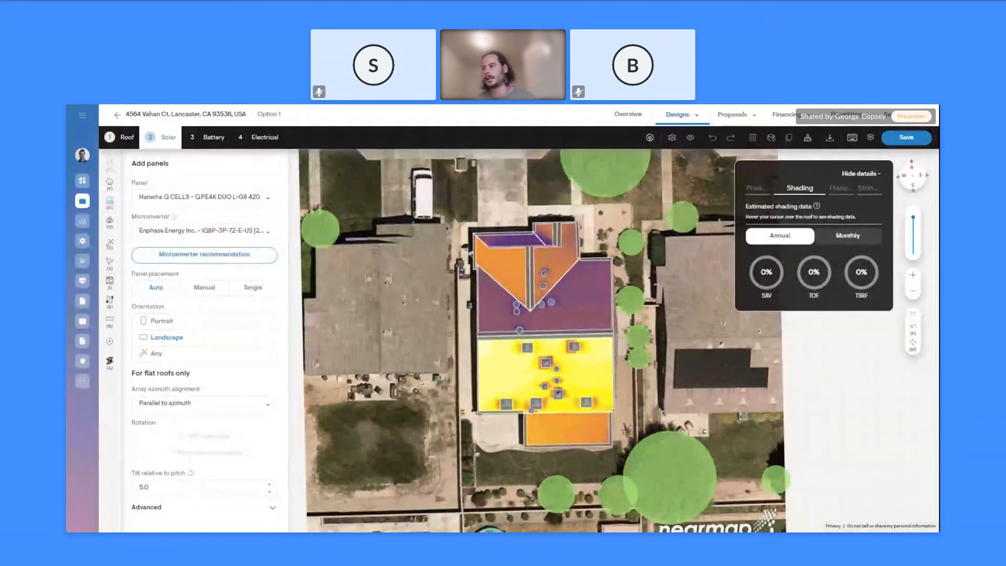
Tilt the irradiance-coloured roof from top-down into a 3D perspective view
{"action": "right_click_drag", "start_coordinate": [432, 323], "coordinate": [648, 417]}
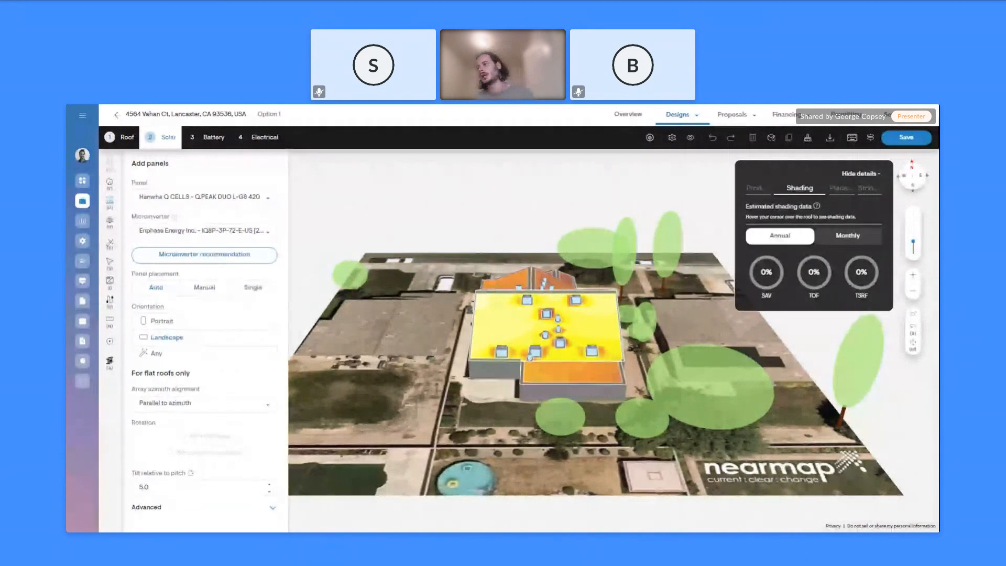
{"action": "mouse_move", "coordinate": [544, 295]}
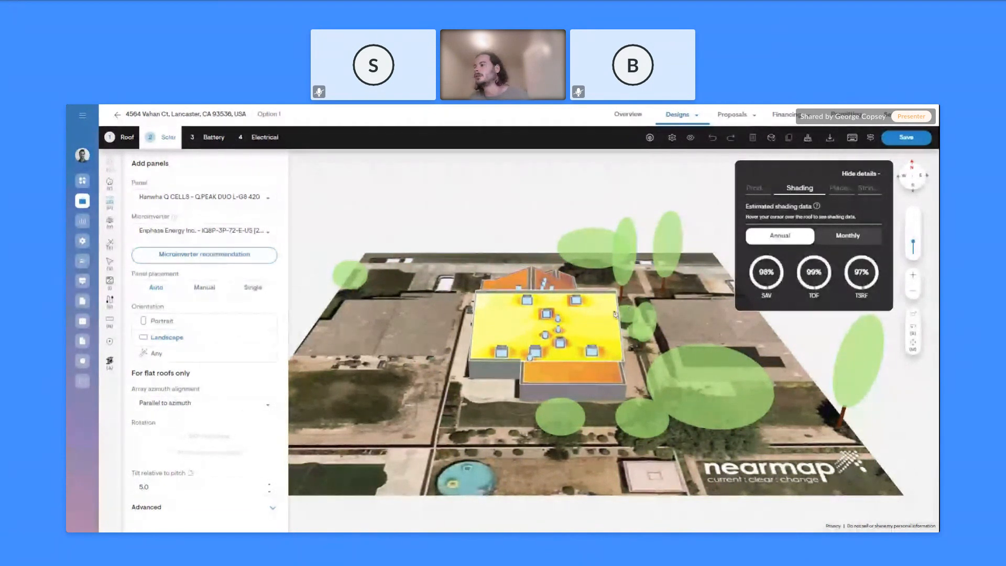
{"action": "scroll", "coordinate": [539, 288], "scroll_direction": "up", "scroll_amount": 2}
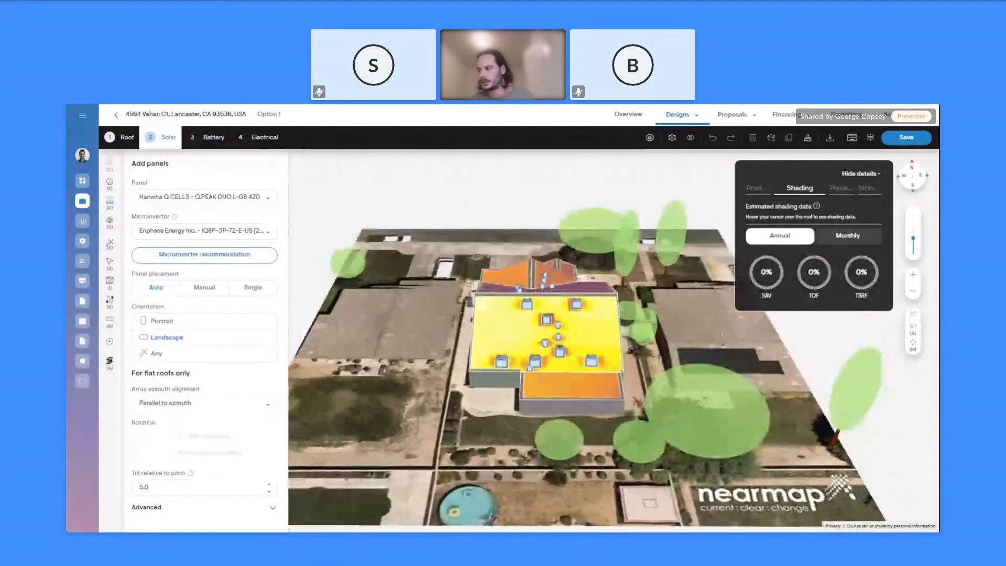
{"action": "scroll", "coordinate": [532, 314], "scroll_direction": "up", "scroll_amount": 2}
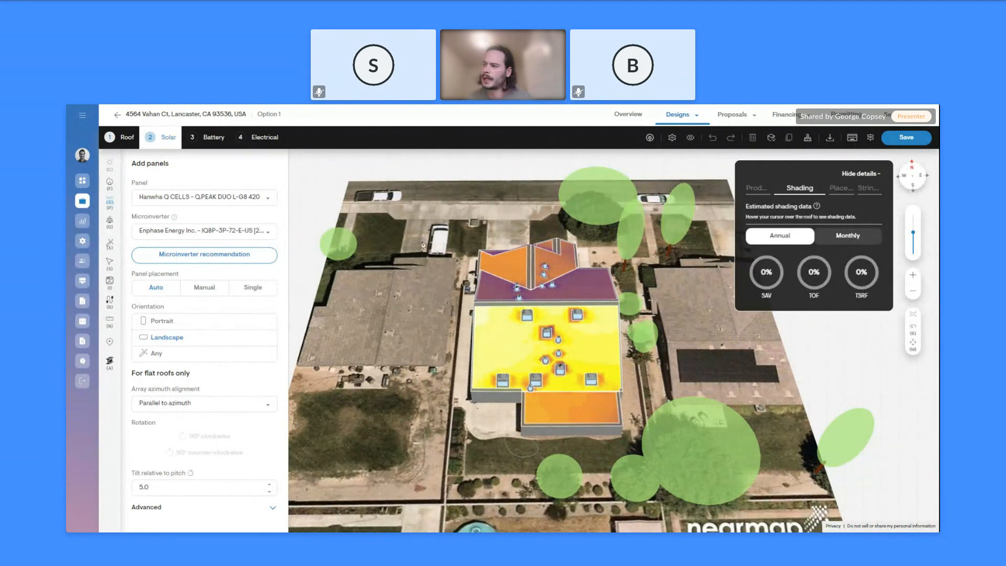
Apply the Lancaster (City of), California fire setbacks to the roof
{"action": "left_click", "coordinate": [110, 184]}
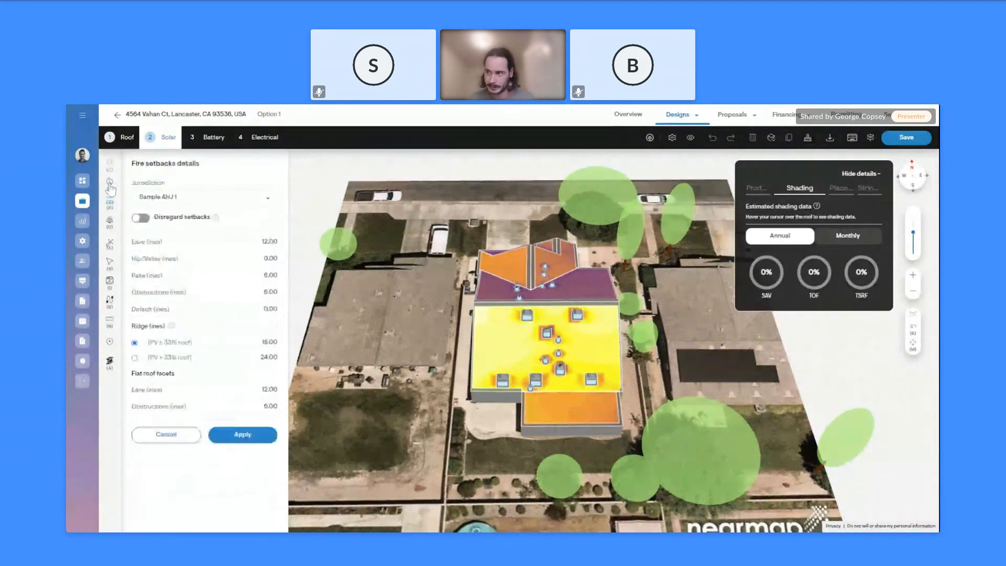
{"action": "left_click", "coordinate": [195, 202]}
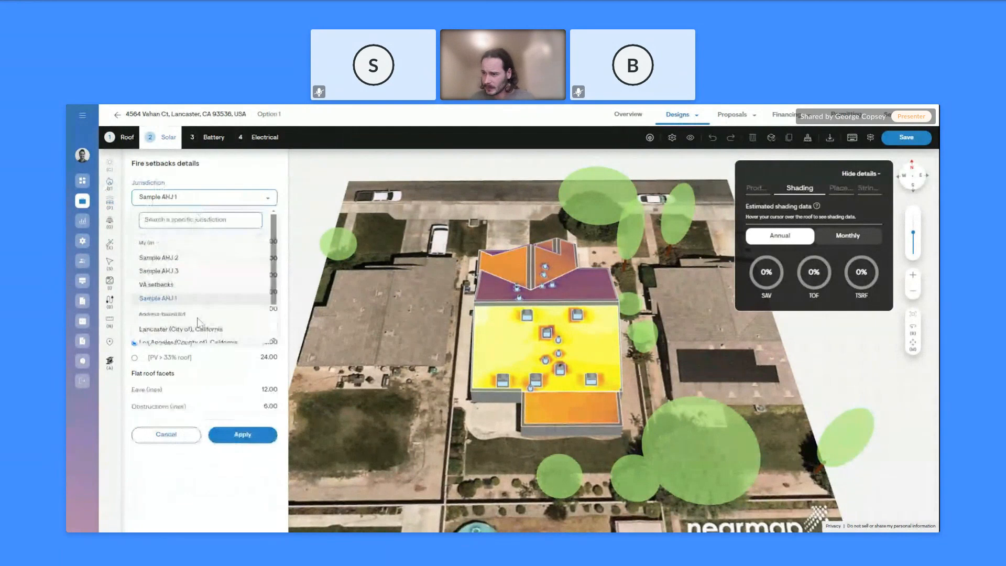
{"action": "left_click", "coordinate": [198, 328]}
{"action": "left_click", "coordinate": [243, 435]}
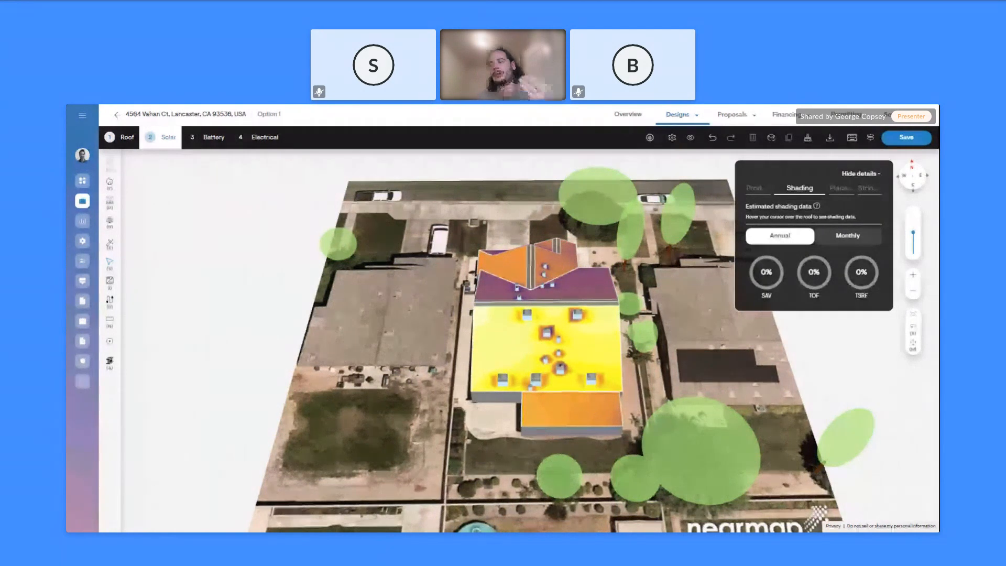
{"action": "left_click", "coordinate": [109, 182]}
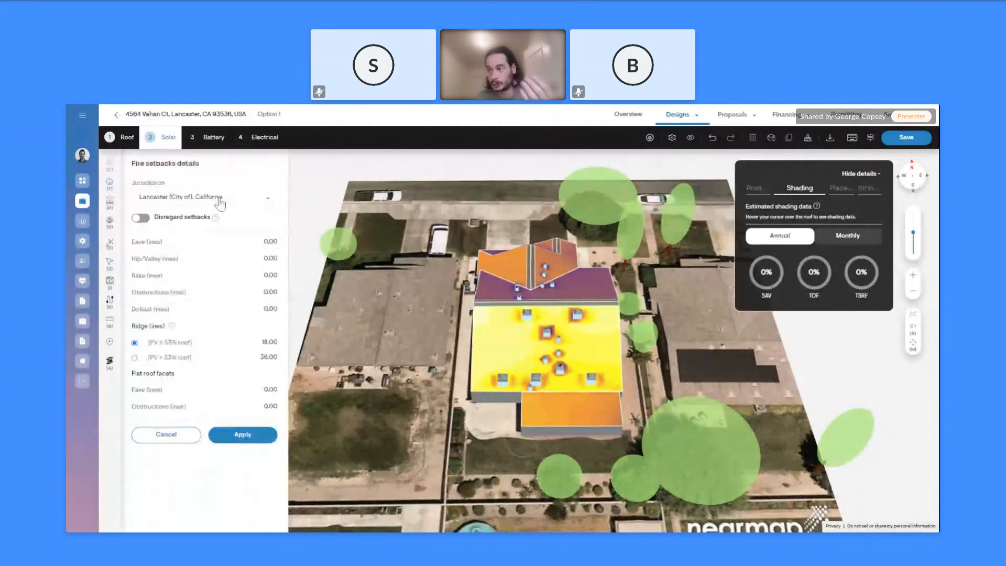
{"action": "left_click", "coordinate": [175, 204]}
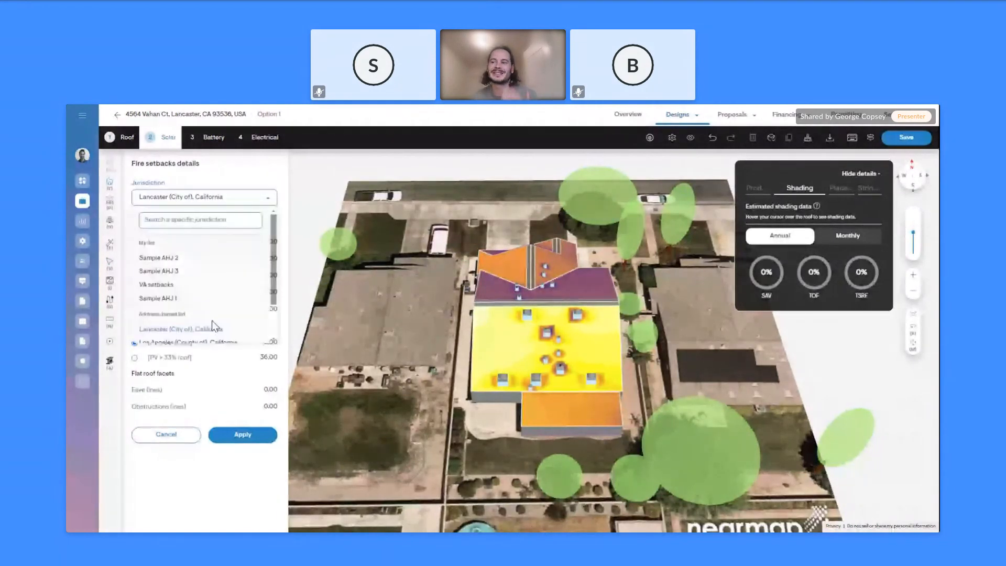
{"action": "left_click", "coordinate": [212, 326]}
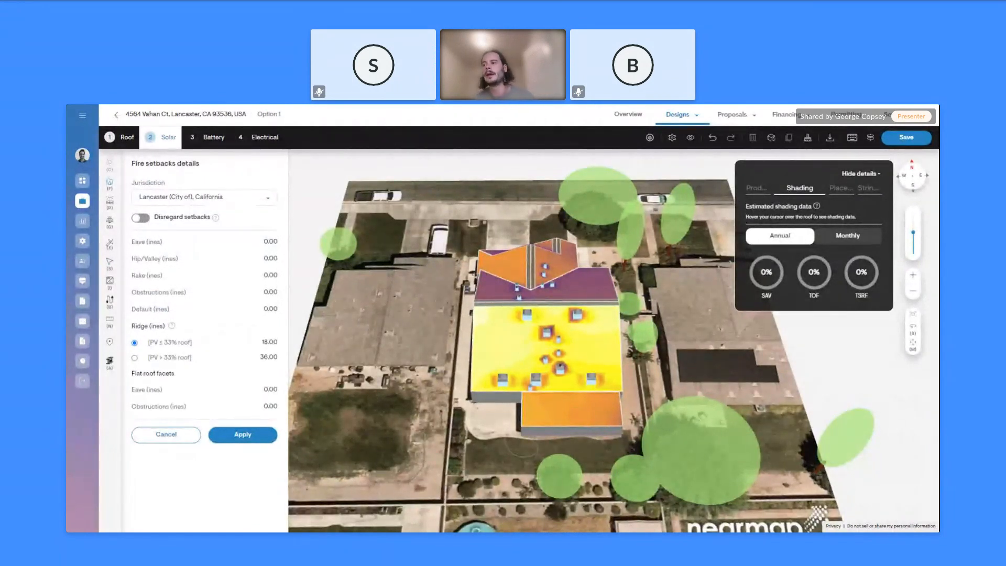
{"action": "left_click", "coordinate": [244, 435]}
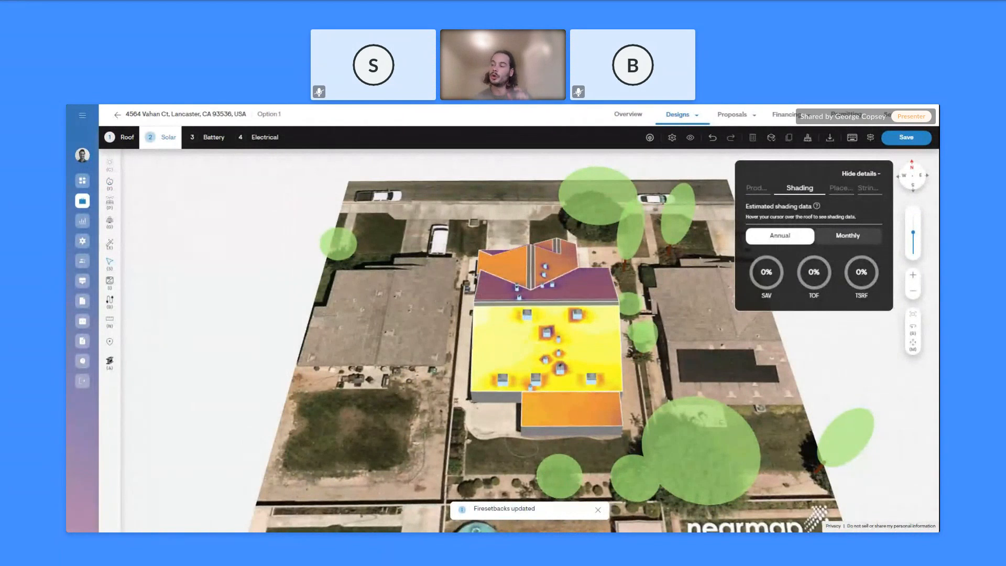
Zoom in on the roof and review the fire setback settings without changing them
{"action": "mouse_move", "coordinate": [521, 305]}
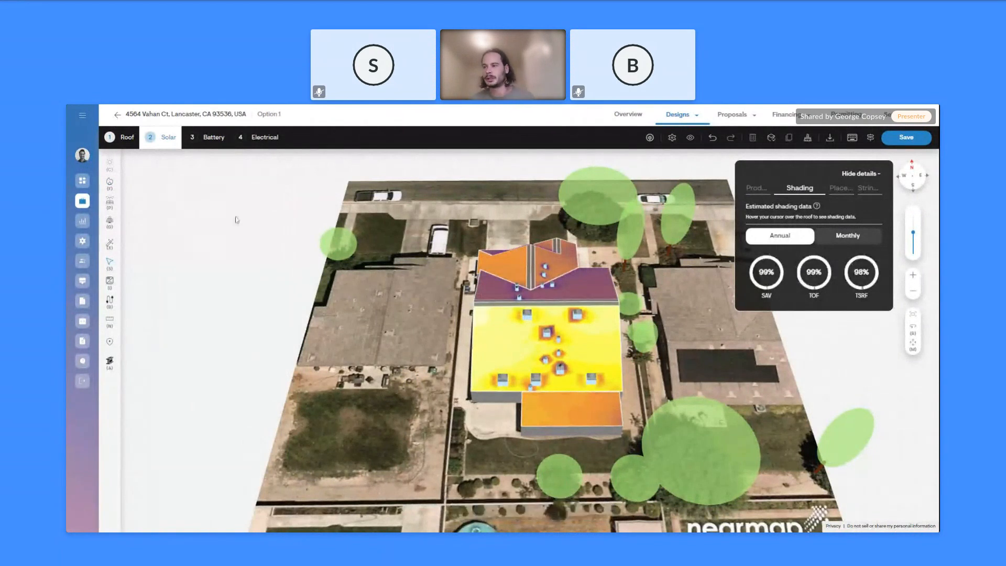
{"action": "scroll", "coordinate": [548, 310], "scroll_direction": "up", "scroll_amount": 3}
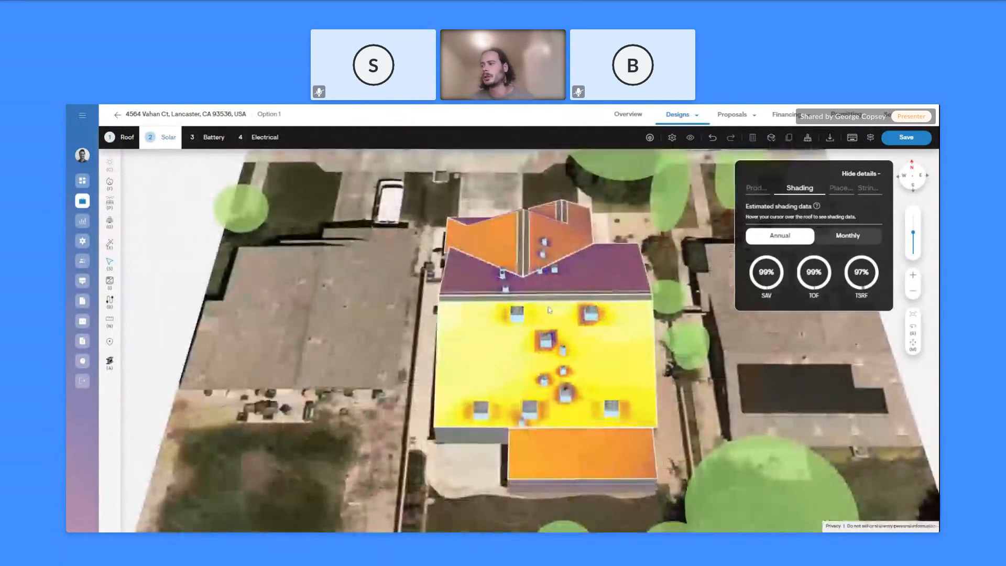
{"action": "scroll", "coordinate": [512, 190], "scroll_direction": "up", "scroll_amount": 2}
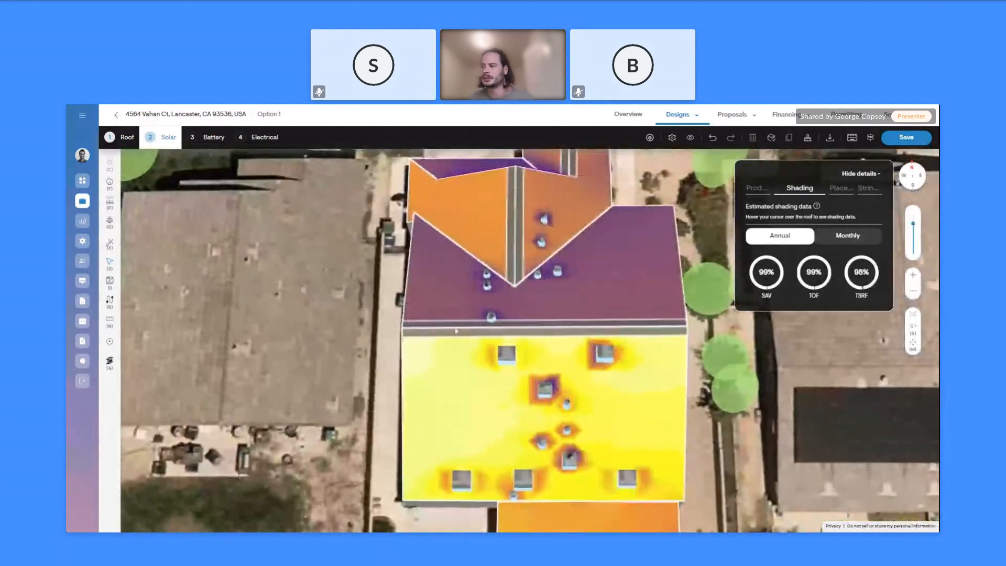
{"action": "left_click", "coordinate": [111, 183]}
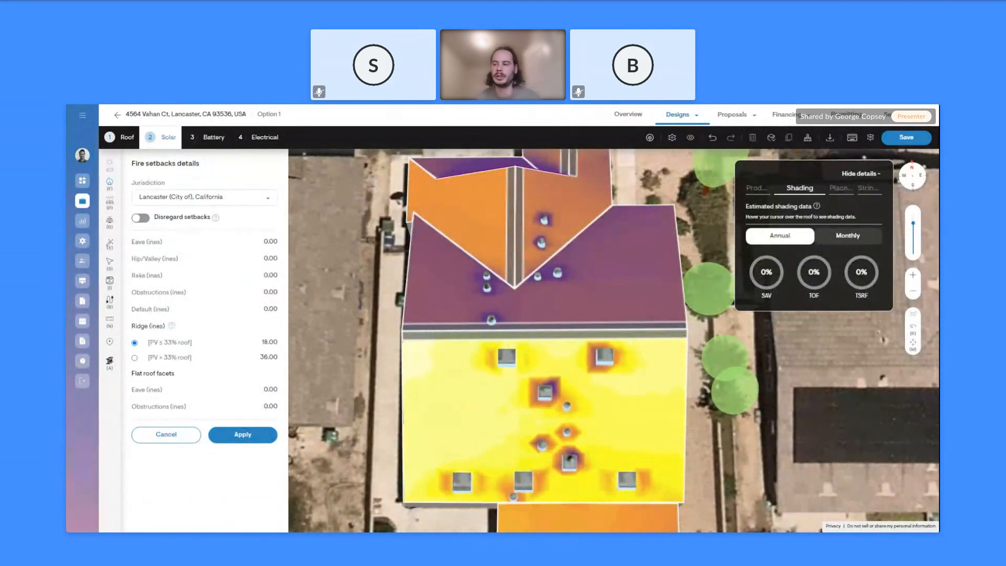
{"action": "left_click", "coordinate": [187, 437]}
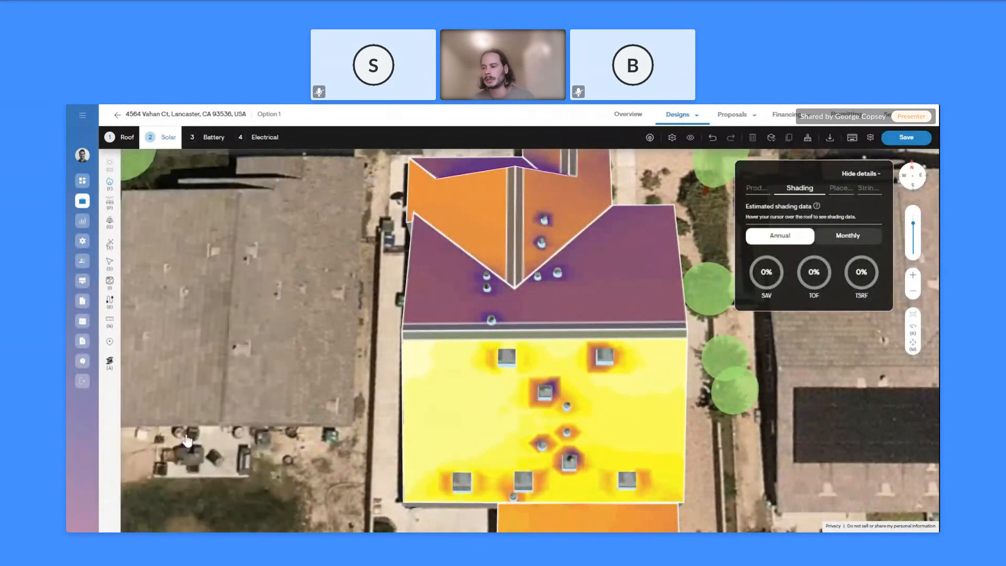
{"action": "left_click", "coordinate": [110, 184]}
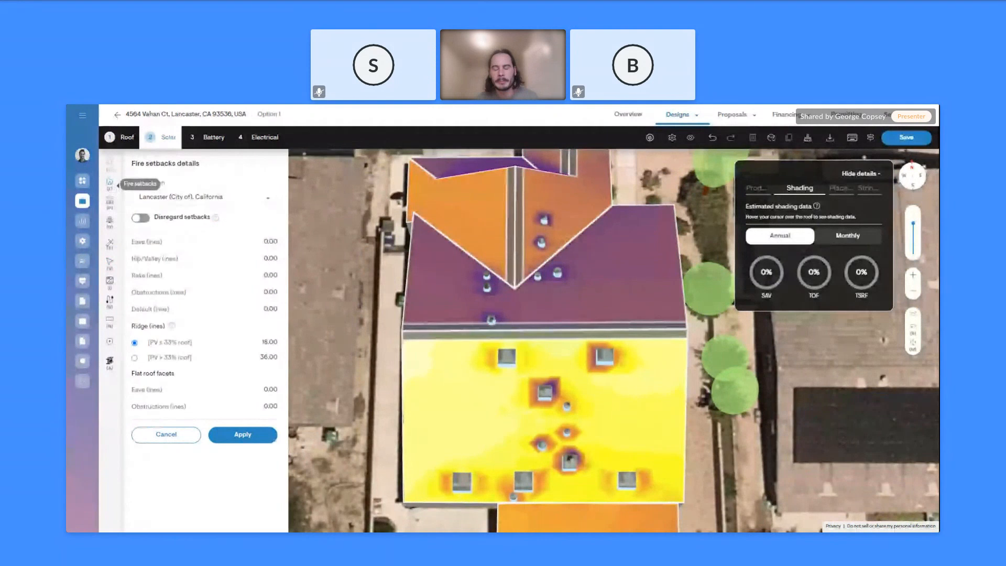
{"action": "left_click", "coordinate": [110, 184]}
Tilt the roof view toward top-down and zoom out to show the house and trees
{"action": "mouse_move", "coordinate": [419, 272]}
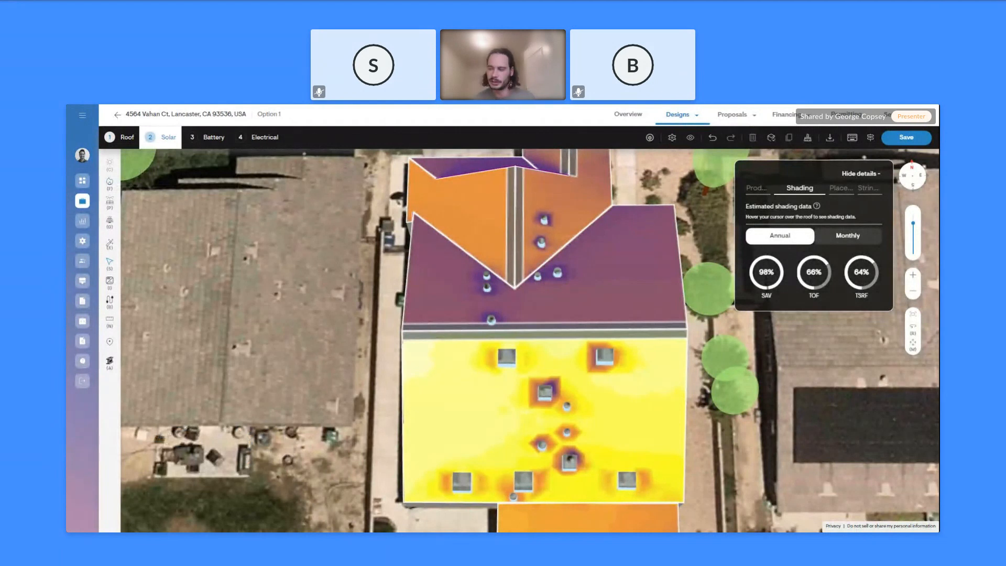
{"action": "mouse_move", "coordinate": [431, 265]}
{"action": "right_mouse_down"}
{"action": "mouse_move", "coordinate": [424, 279]}
{"action": "mouse_move", "coordinate": [343, 304]}
{"action": "right_mouse_up"}
{"action": "scroll", "coordinate": [343, 304], "scroll_direction": "down", "scroll_amount": 3}
{"action": "mouse_move", "coordinate": [461, 278]}
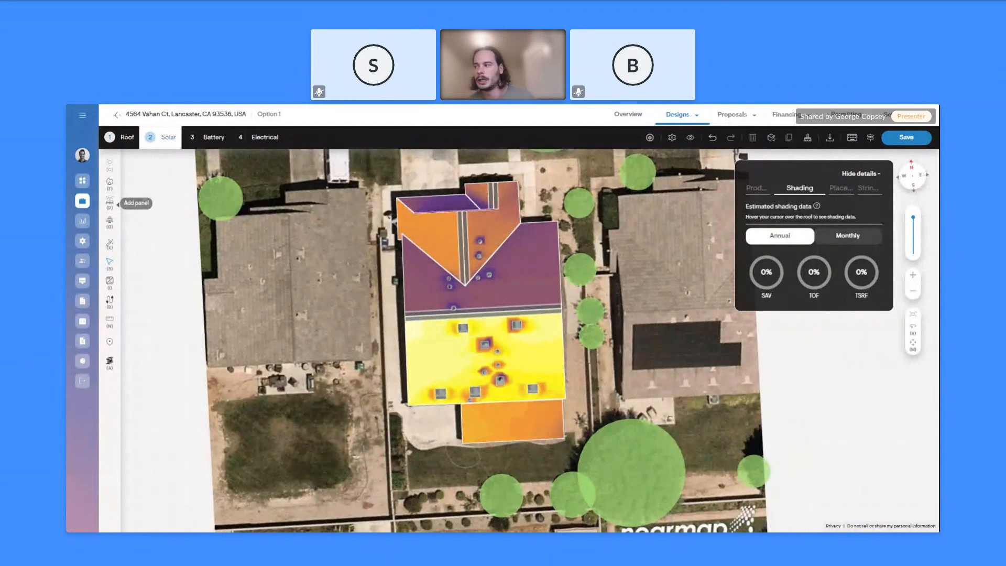
Straighten the map, try Max-fit panel filling, undo it, and reopen the Smart designer options
{"action": "right_click_drag", "start_coordinate": [343, 380], "coordinate": [337, 381]}
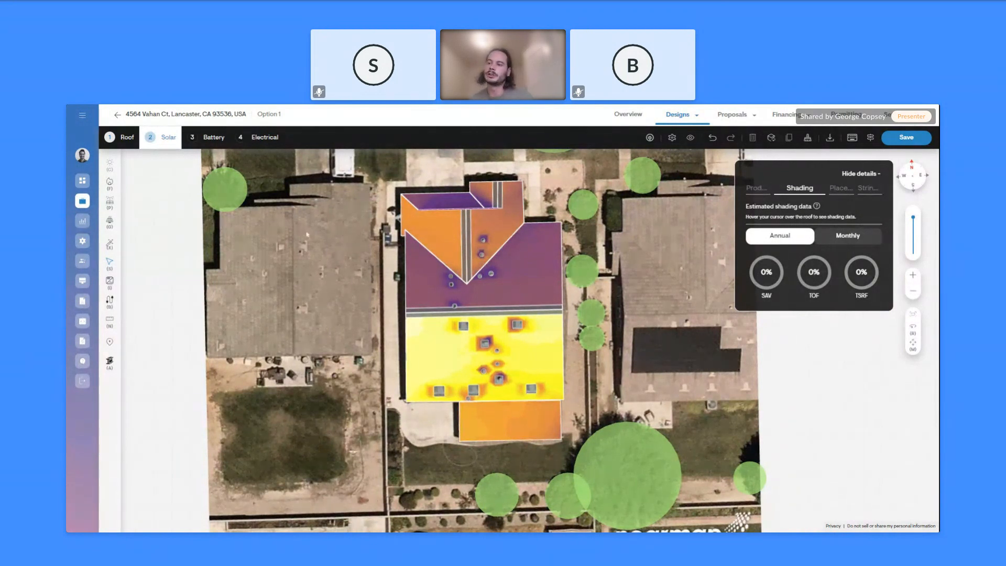
{"action": "left_click", "coordinate": [111, 246]}
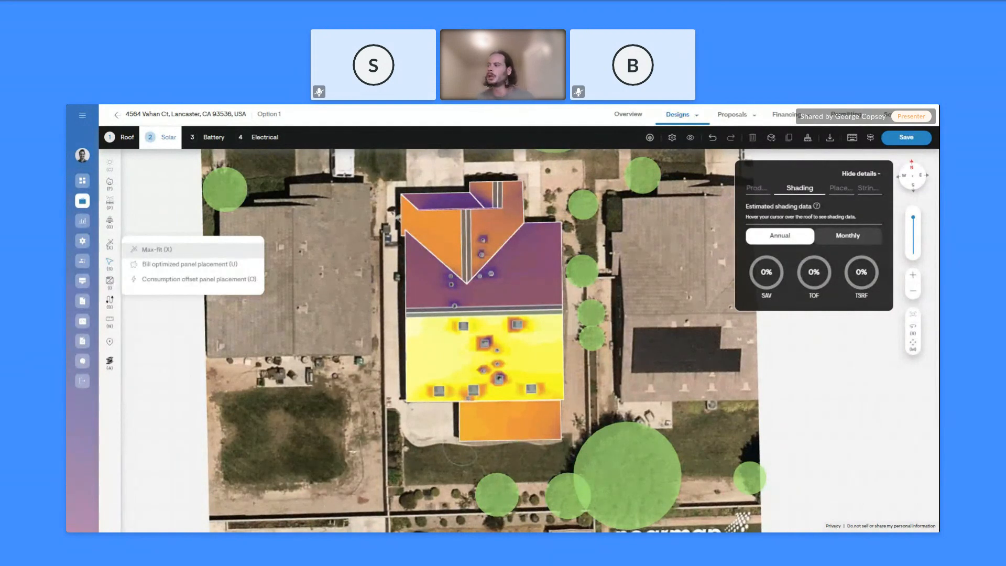
{"action": "left_click", "coordinate": [224, 251]}
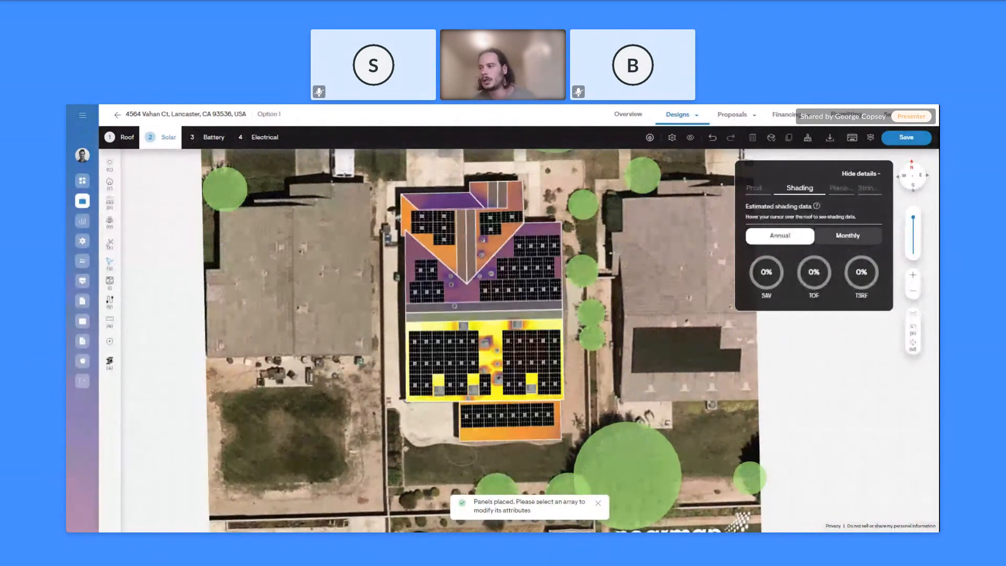
{"action": "key", "text": "ctrl+z"}
{"action": "left_click", "coordinate": [109, 248]}
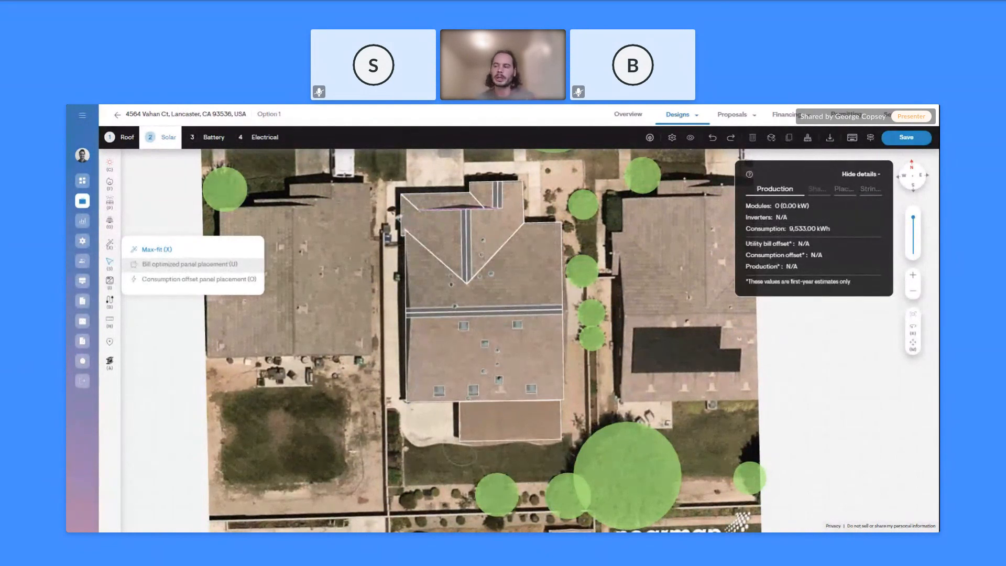
{"action": "left_click", "coordinate": [218, 281]}
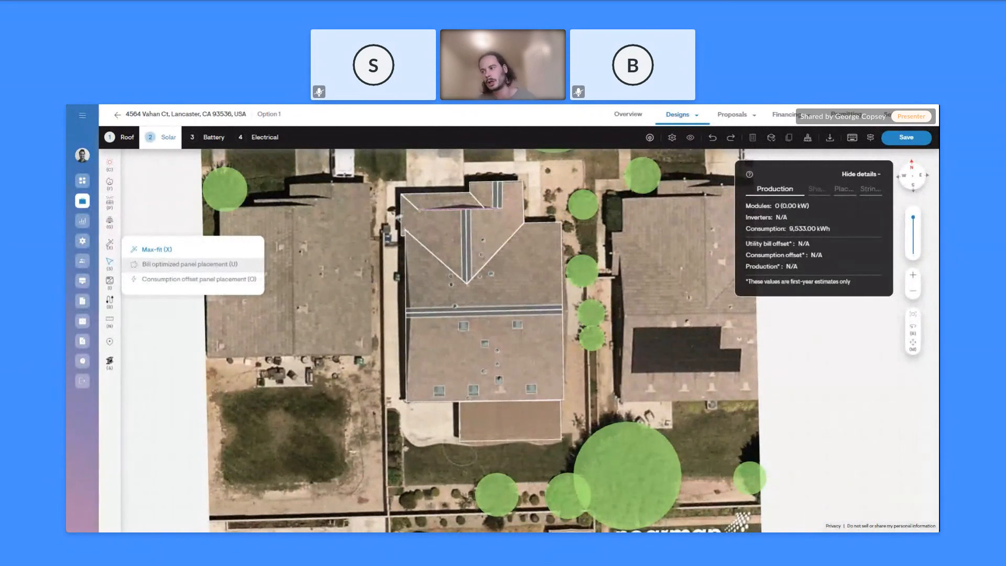
Start a Bill optimized auto-design with the IQ8H-240-72-2-US [240V] microinverter and IQ Battery 5P
{"action": "left_click", "coordinate": [217, 267]}
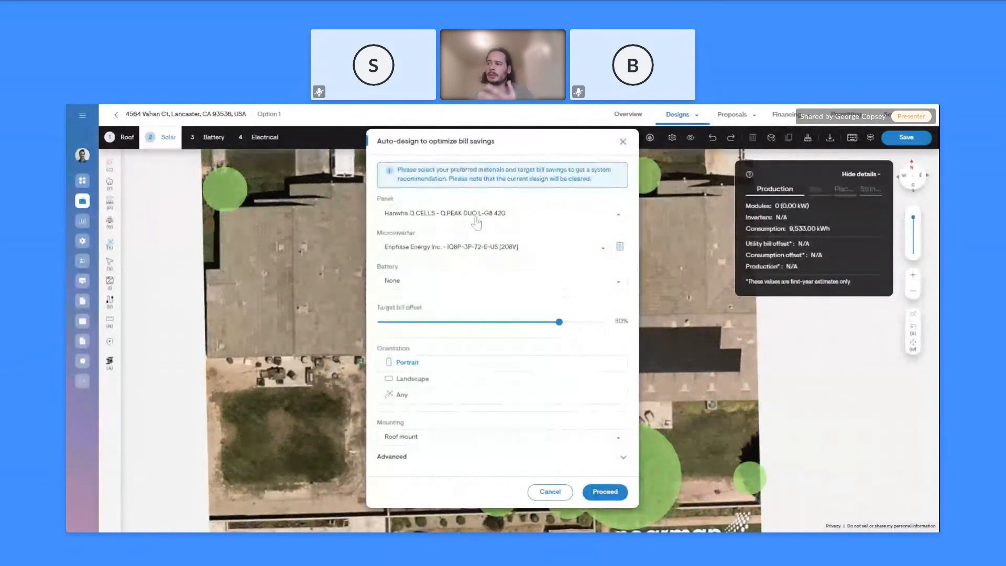
{"action": "left_click", "coordinate": [492, 253]}
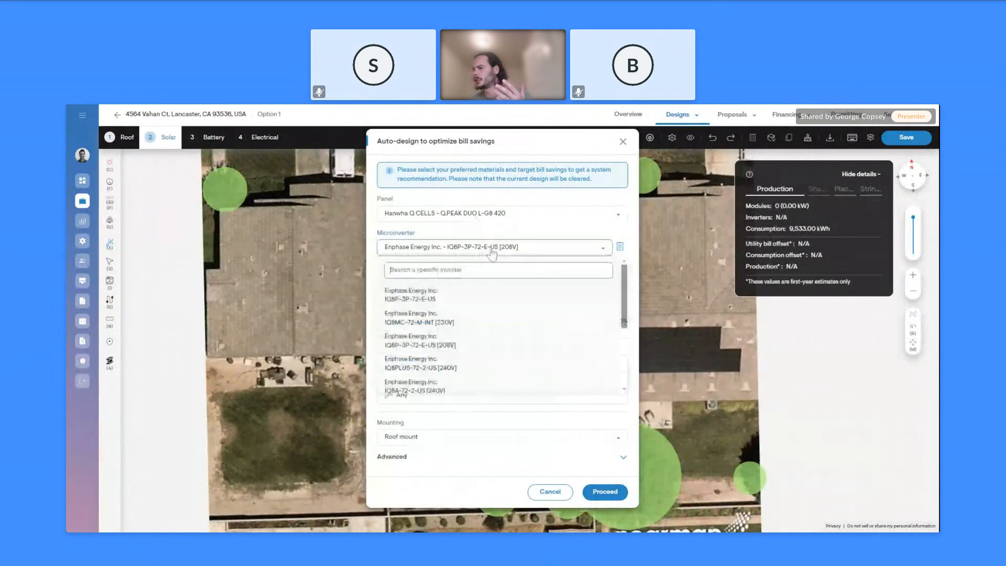
{"action": "scroll", "coordinate": [440, 350], "scroll_direction": "down", "scroll_amount": 2}
{"action": "left_click", "coordinate": [429, 383]}
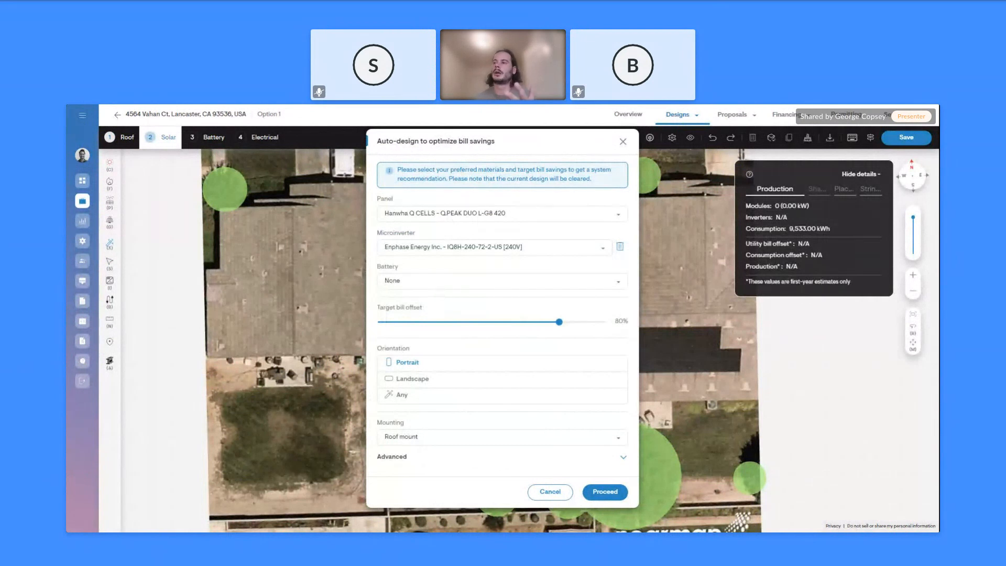
{"action": "left_click", "coordinate": [435, 282]}
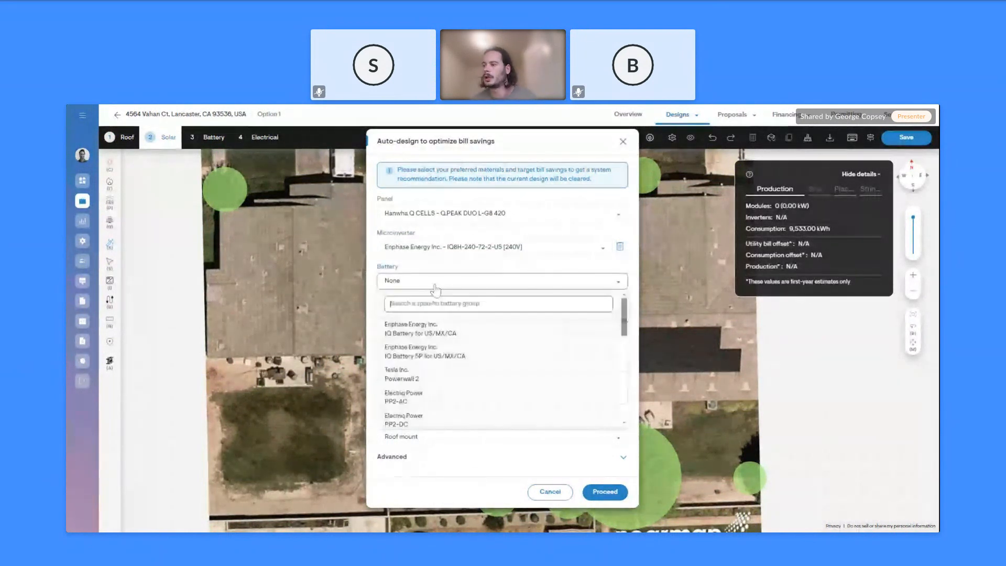
{"action": "left_click", "coordinate": [435, 361]}
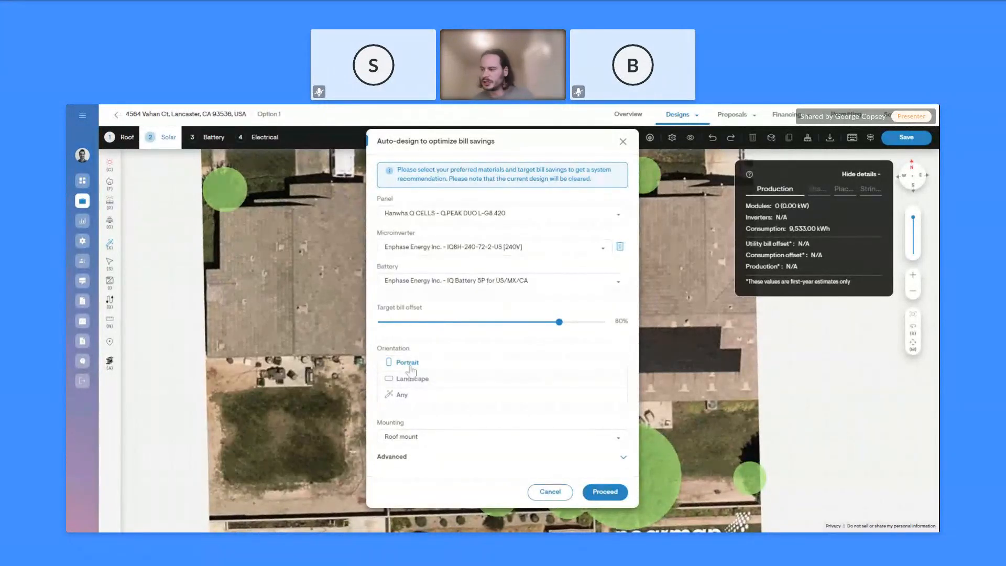
Raise the target bill offset to 85% and run the auto-design
{"action": "left_click", "coordinate": [594, 464]}
{"action": "scroll", "coordinate": [513, 442], "scroll_direction": "down", "scroll_amount": 3}
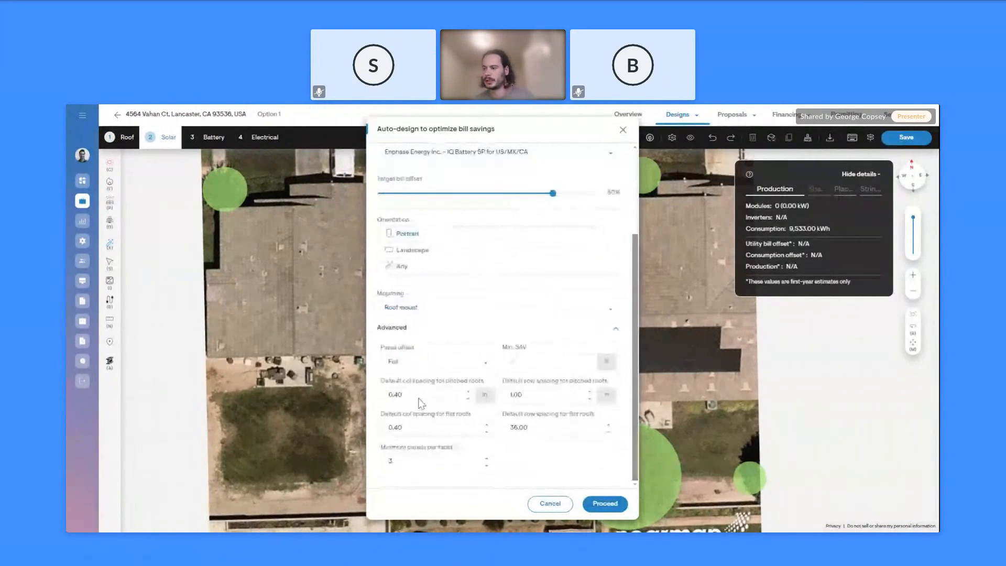
{"action": "scroll", "coordinate": [504, 416], "scroll_direction": "up", "scroll_amount": 2}
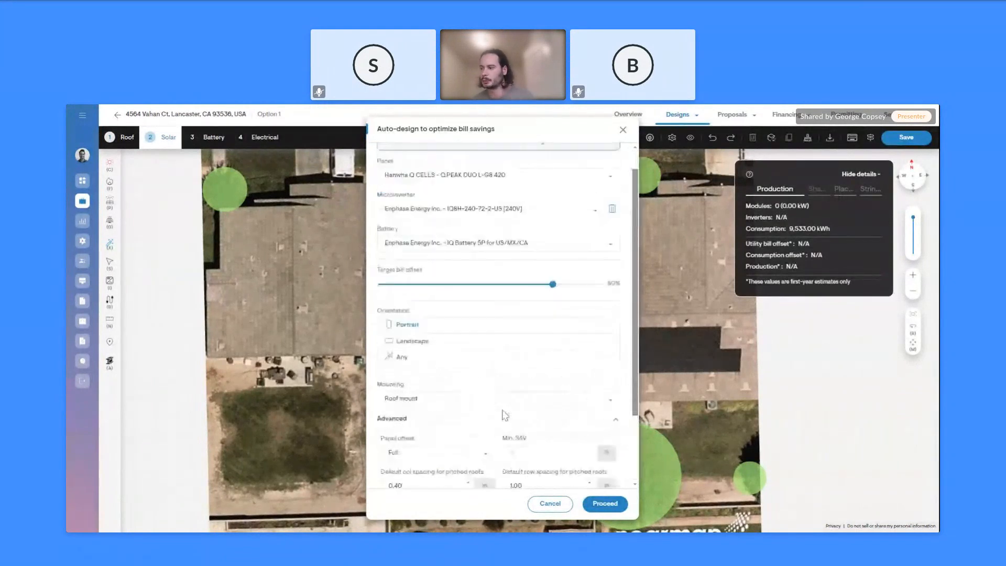
{"action": "left_click", "coordinate": [615, 420]}
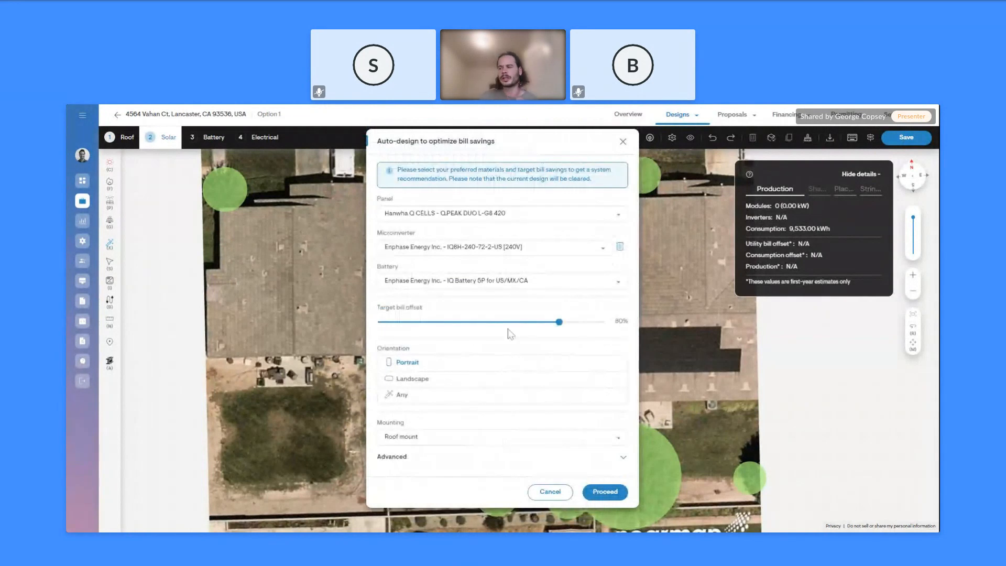
{"action": "mouse_move", "coordinate": [562, 326]}
{"action": "left_mouse_down"}
{"action": "mouse_move", "coordinate": [608, 327]}
{"action": "mouse_move", "coordinate": [572, 329]}
{"action": "left_mouse_up"}
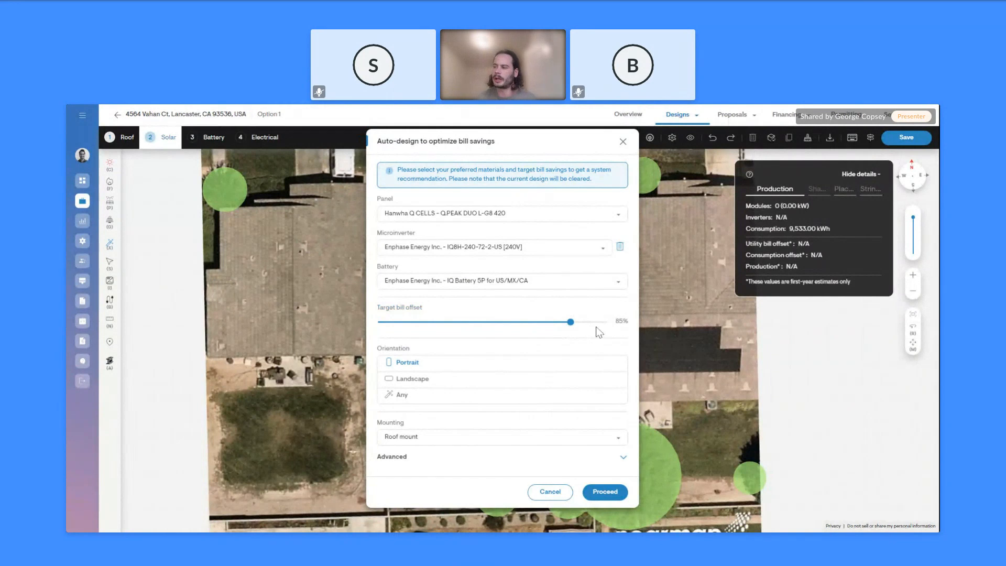
{"action": "left_click", "coordinate": [605, 493]}
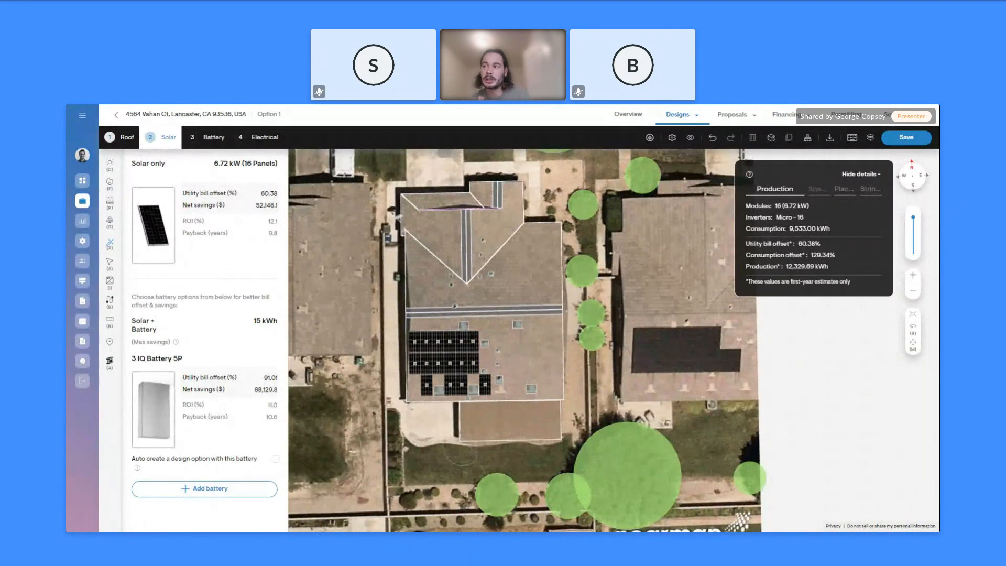
Add the 15 kWh battery as an auto-created design option, then clear all panels from the roof
{"action": "left_click", "coordinate": [275, 459]}
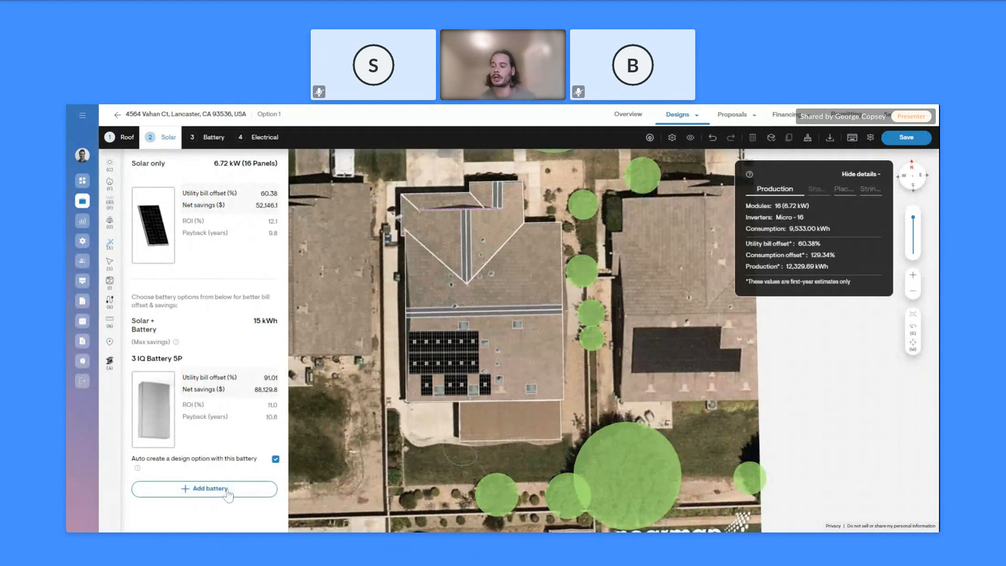
{"action": "left_click", "coordinate": [228, 489]}
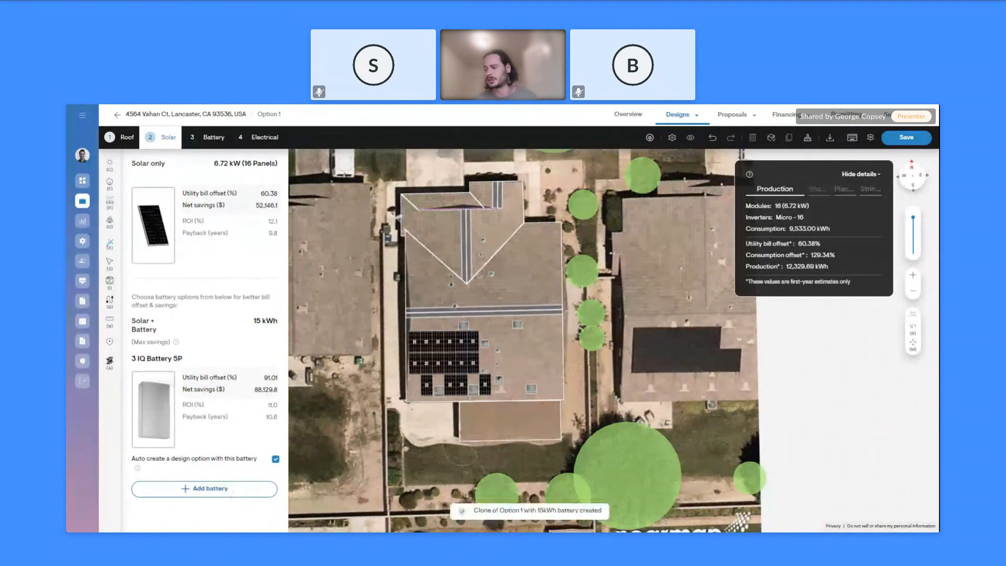
{"action": "mouse_move", "coordinate": [891, 120]}
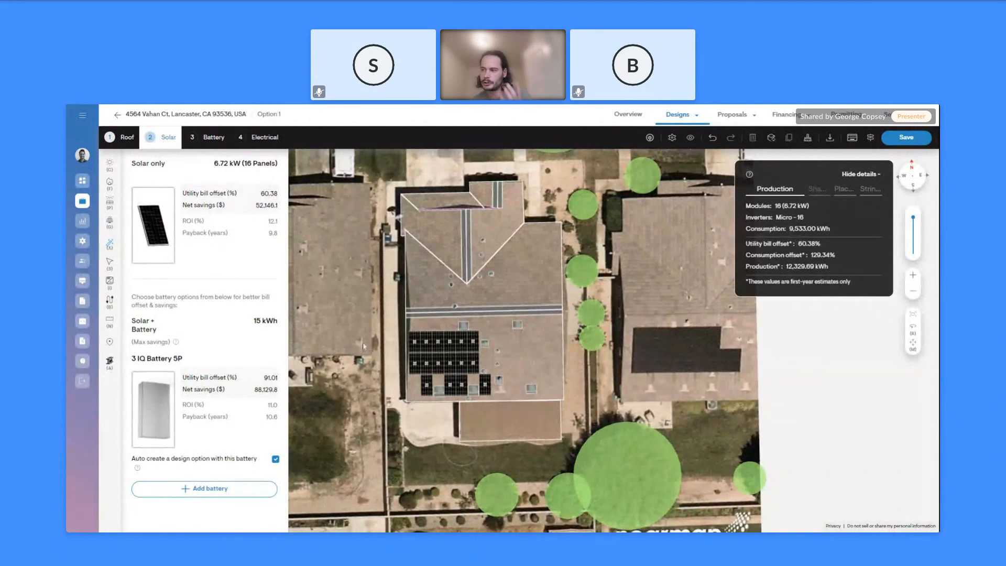
{"action": "left_click", "coordinate": [807, 138]}
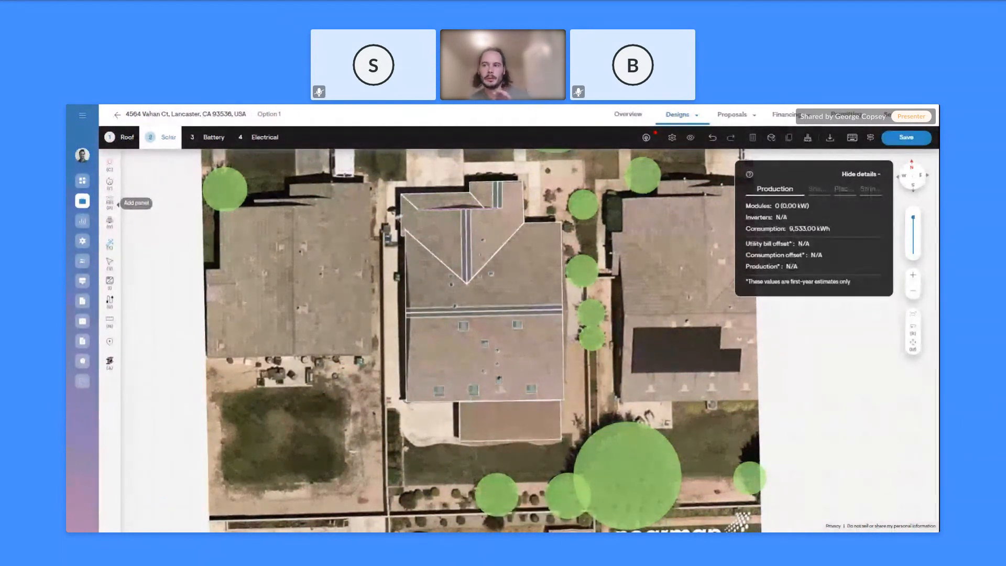
Choose the IQ8H-240-72-2-US microinverter for Add panels, auto-fill the flat roof, then undo it
{"action": "left_click", "coordinate": [110, 203]}
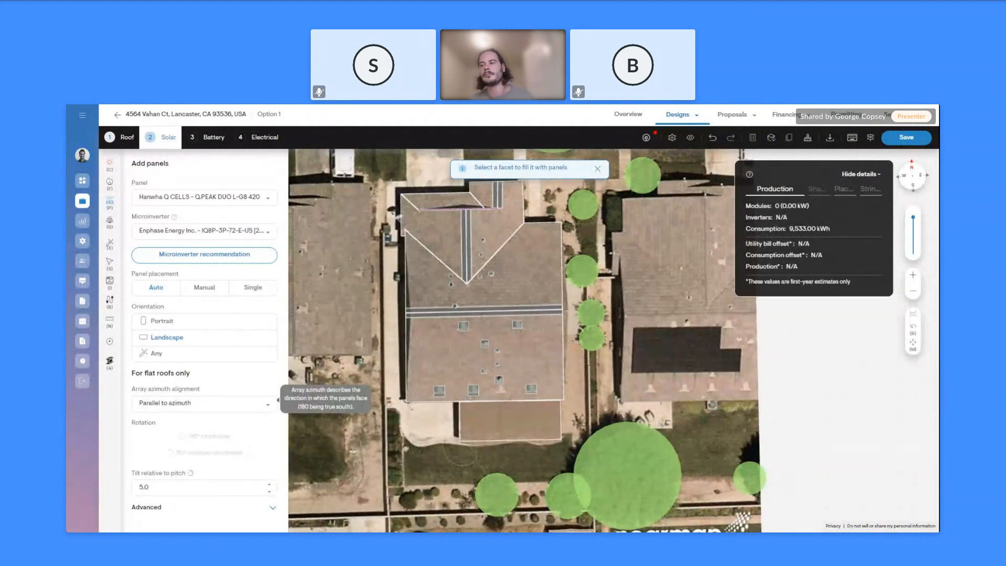
{"action": "left_click", "coordinate": [229, 232]}
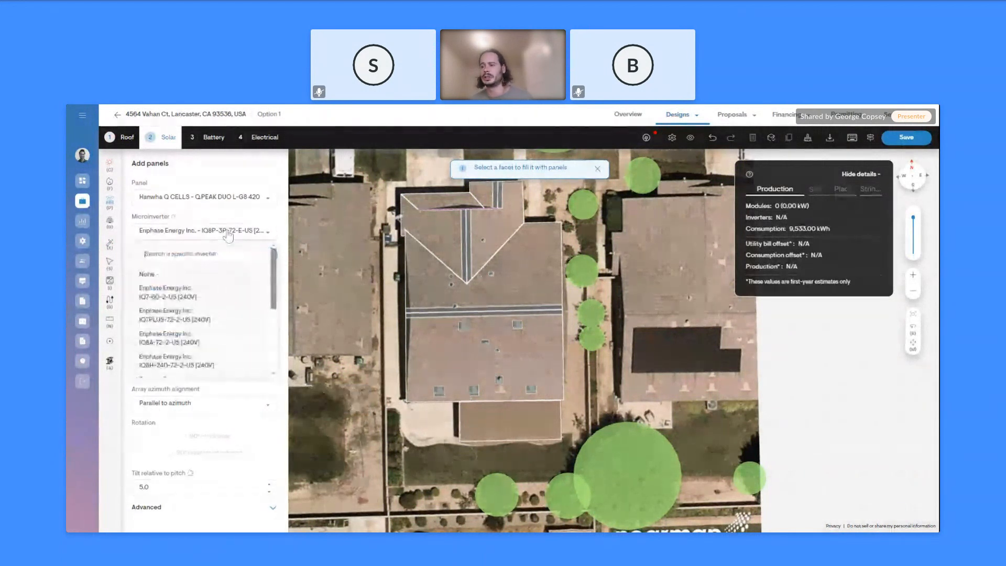
{"action": "left_click", "coordinate": [215, 355]}
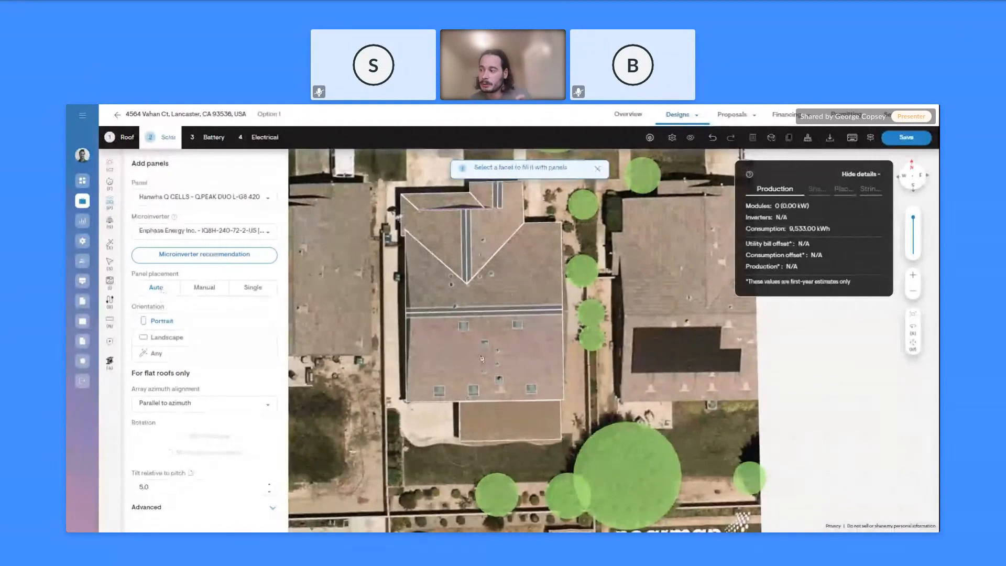
{"action": "left_click", "coordinate": [475, 359]}
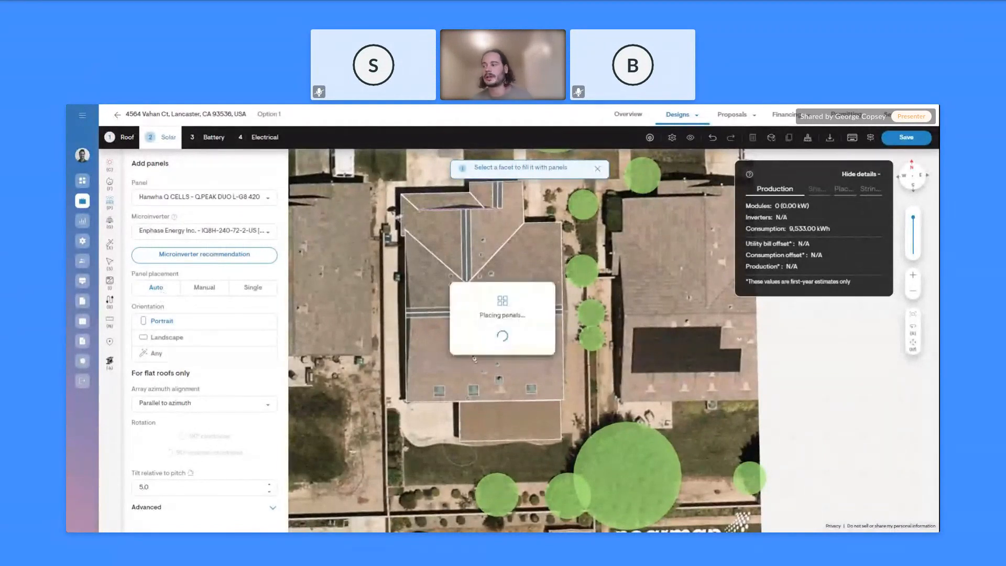
{"action": "key", "text": "ctrl+z"}
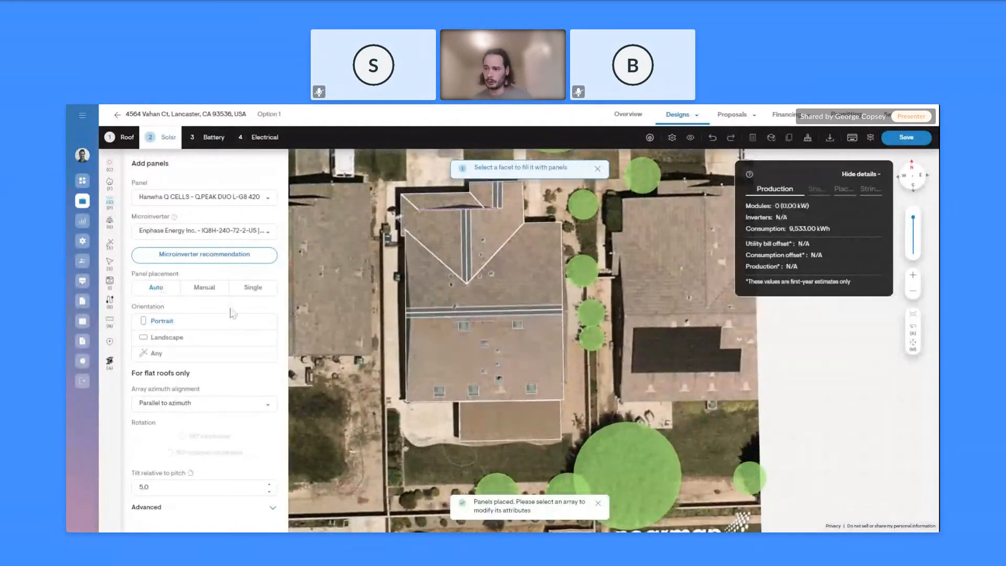
Manually draw a four-panel array and a three-panel array on the lower flat roof
{"action": "left_click", "coordinate": [202, 292]}
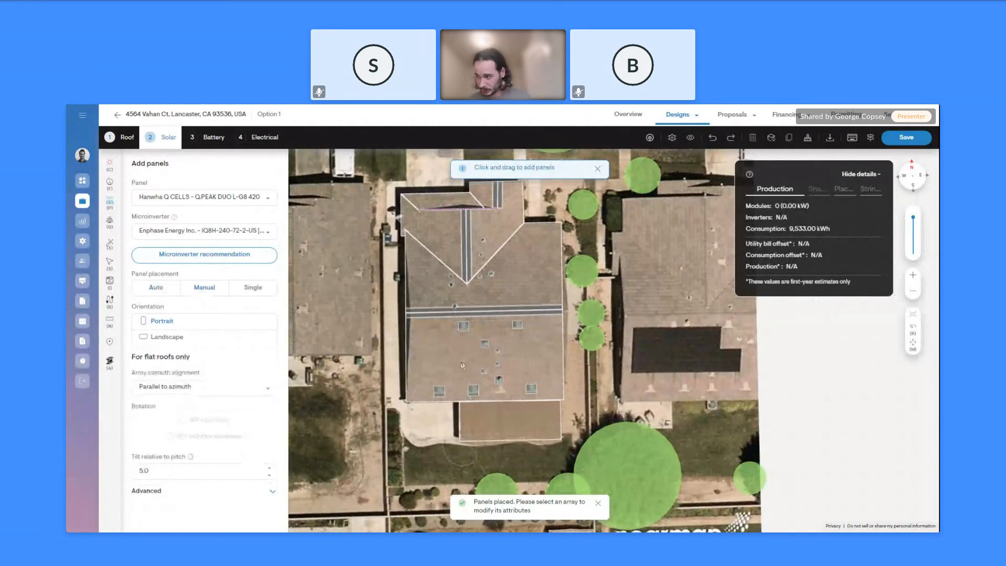
{"action": "mouse_move", "coordinate": [476, 374]}
{"action": "left_mouse_down"}
{"action": "mouse_move", "coordinate": [479, 390]}
{"action": "mouse_move", "coordinate": [481, 374]}
{"action": "left_mouse_up"}
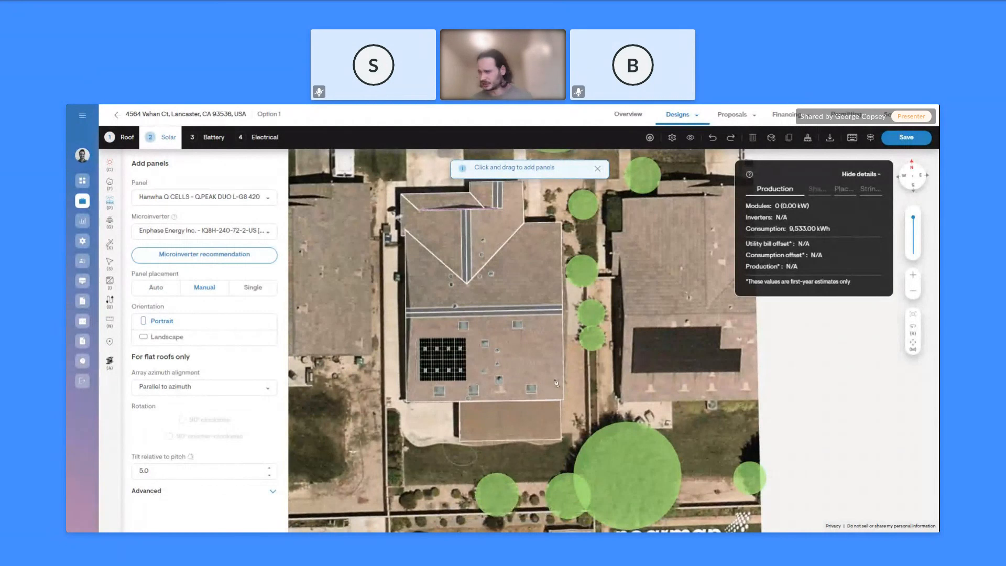
{"action": "left_click_drag", "start_coordinate": [509, 342], "coordinate": [555, 382]}
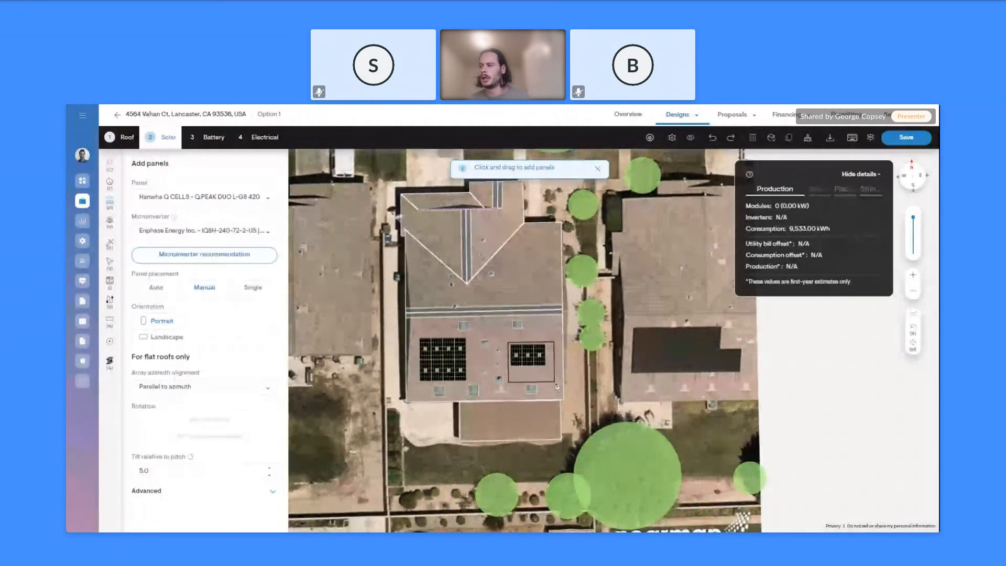
{"action": "key", "text": "Escape"}
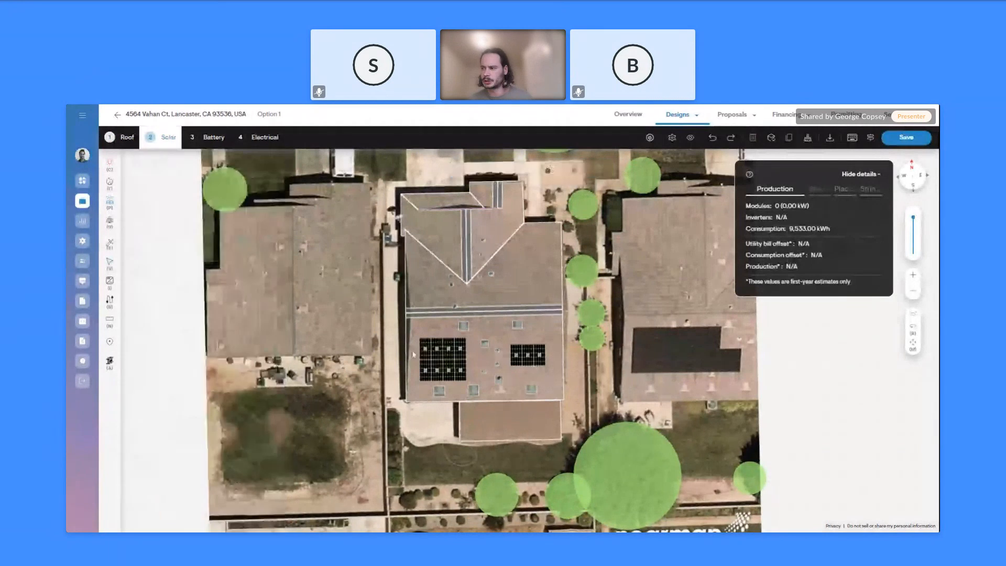
{"action": "left_click", "coordinate": [110, 203]}
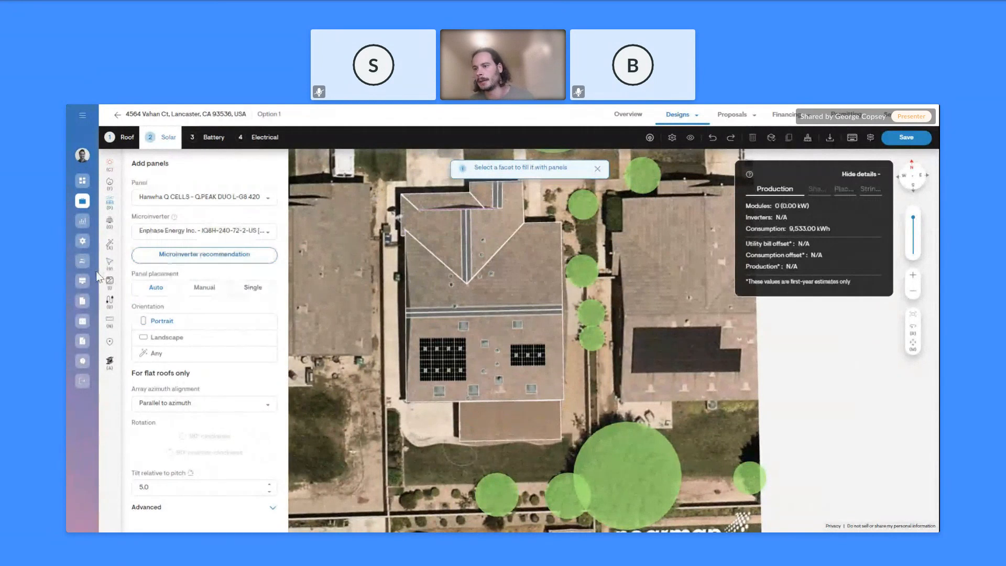
Stretch the right roof array into a 2×4 block of panels
{"action": "left_click", "coordinate": [110, 262]}
{"action": "left_click", "coordinate": [528, 355]}
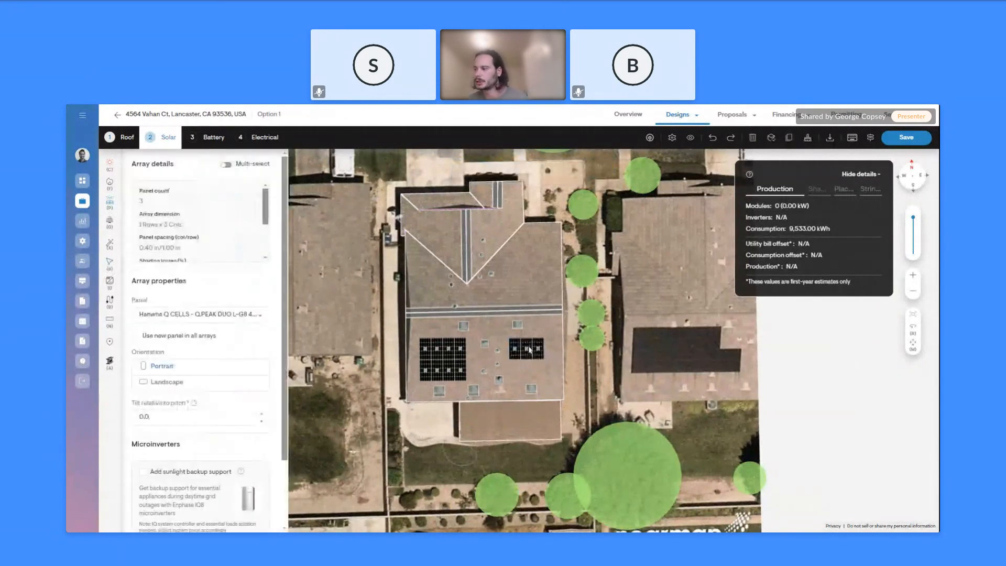
{"action": "left_click_drag", "start_coordinate": [545, 357], "coordinate": [555, 377]}
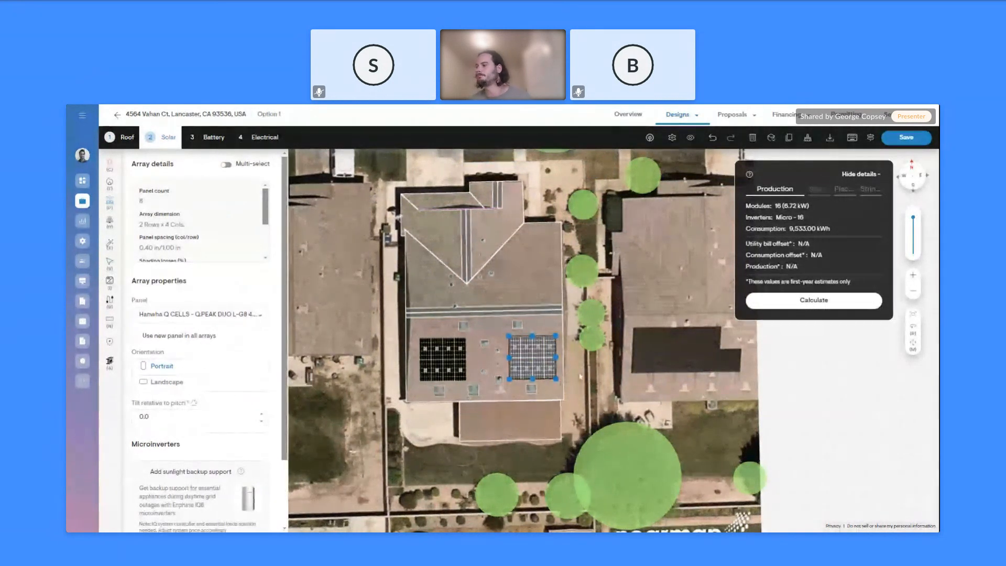
{"action": "left_click", "coordinate": [580, 375]}
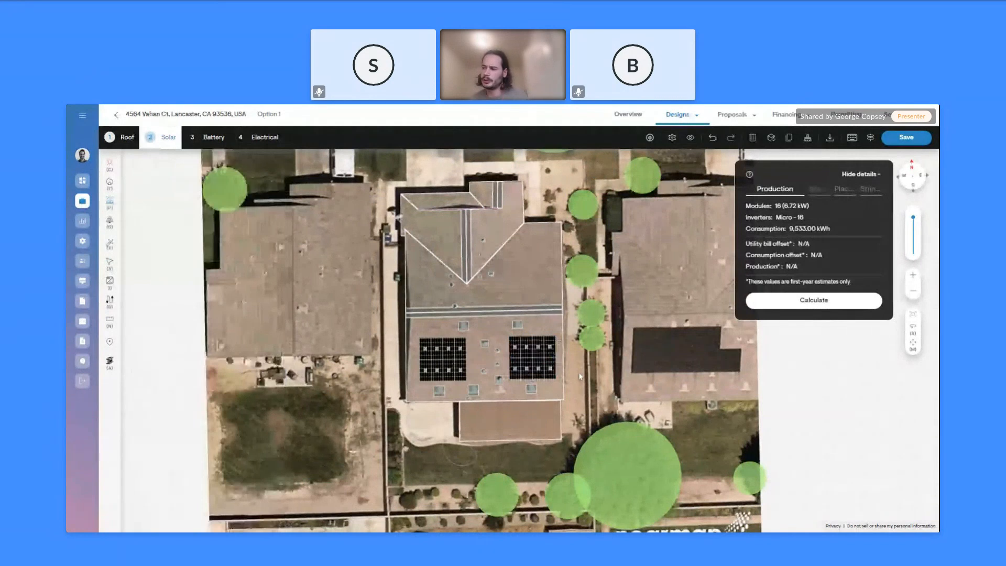
{"action": "scroll", "coordinate": [580, 375], "scroll_direction": "up", "scroll_amount": 2}
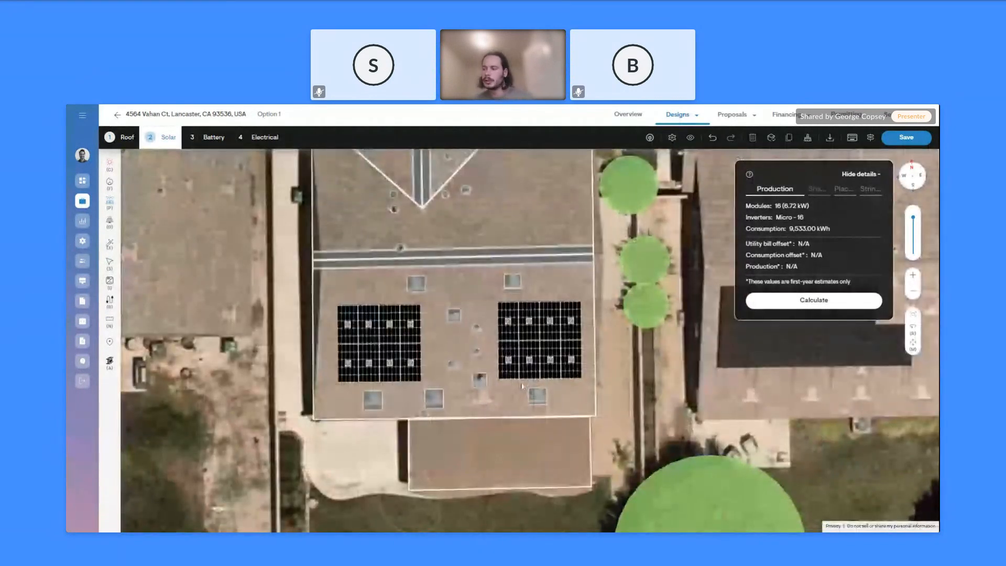
Reposition the left array: undo a misplaced move, then nudge it slightly upward
{"action": "left_click", "coordinate": [407, 334]}
{"action": "left_click_drag", "start_coordinate": [409, 327], "coordinate": [388, 287]}
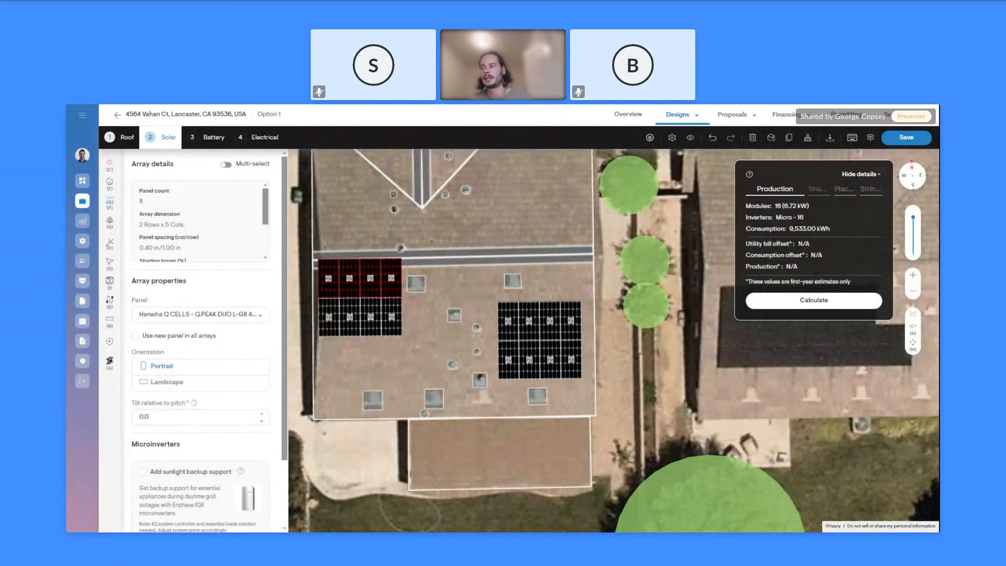
{"action": "left_click_drag", "start_coordinate": [389, 287], "coordinate": [388, 288]}
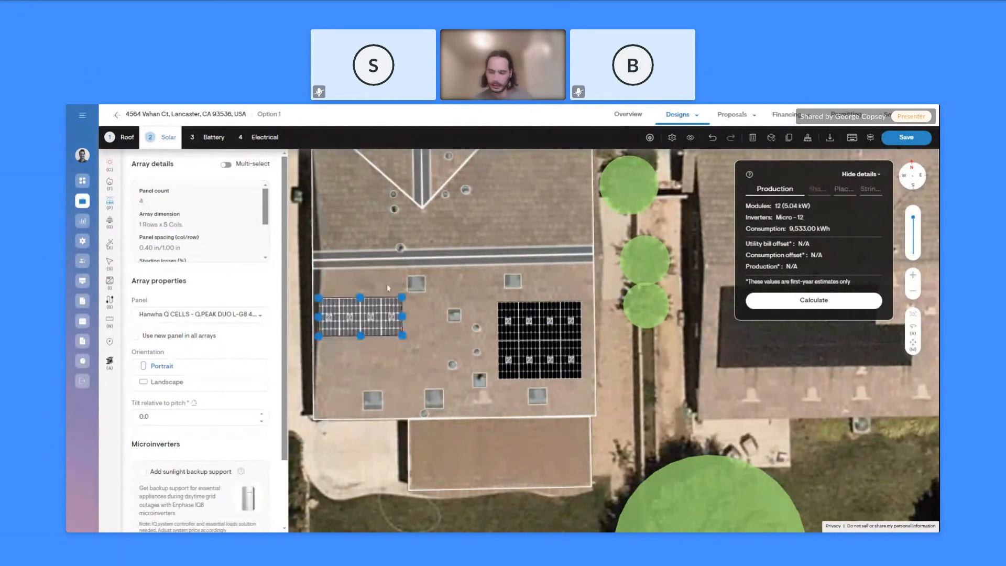
{"action": "key", "text": "ctrl+z"}
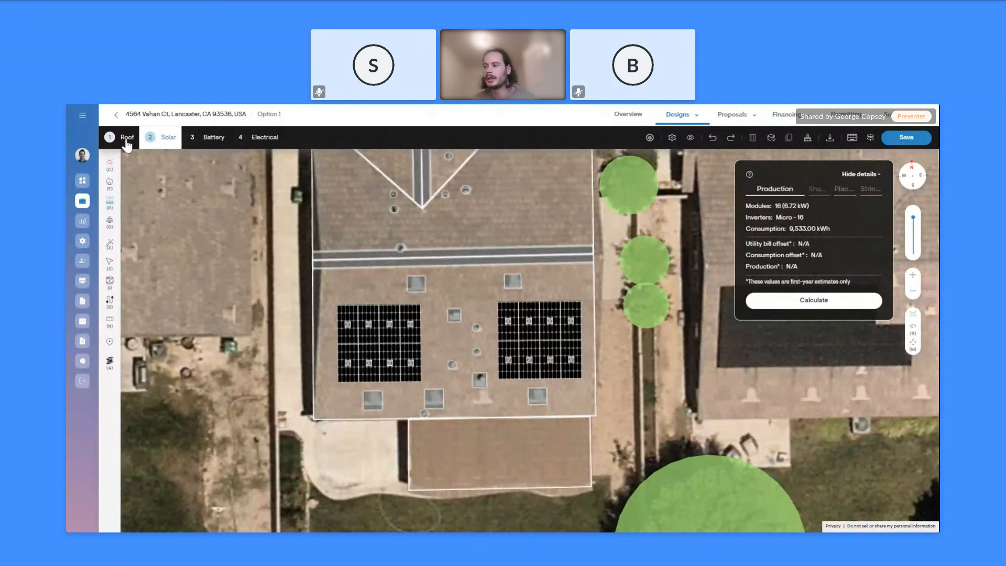
{"action": "left_click", "coordinate": [509, 329]}
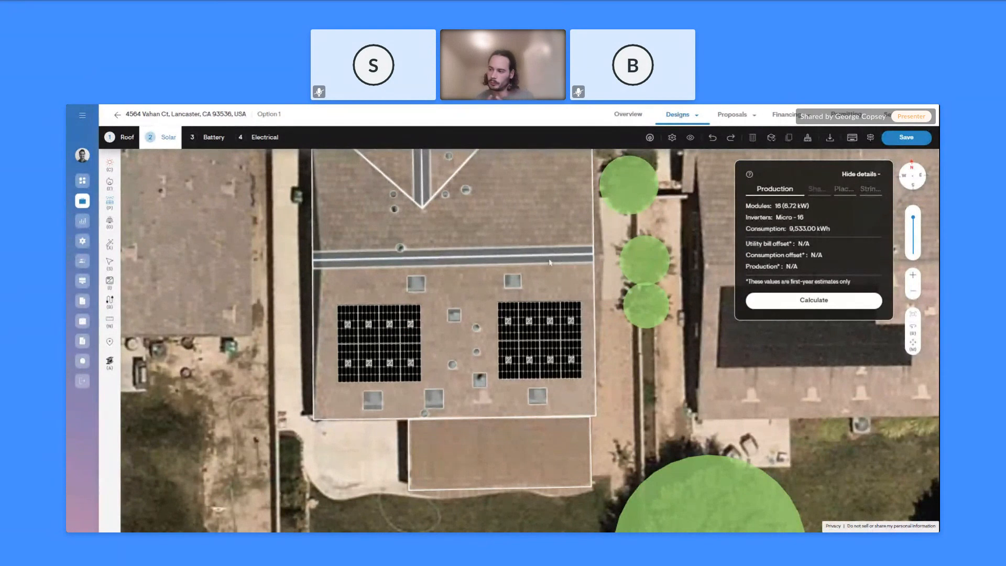
{"action": "left_click", "coordinate": [408, 347]}
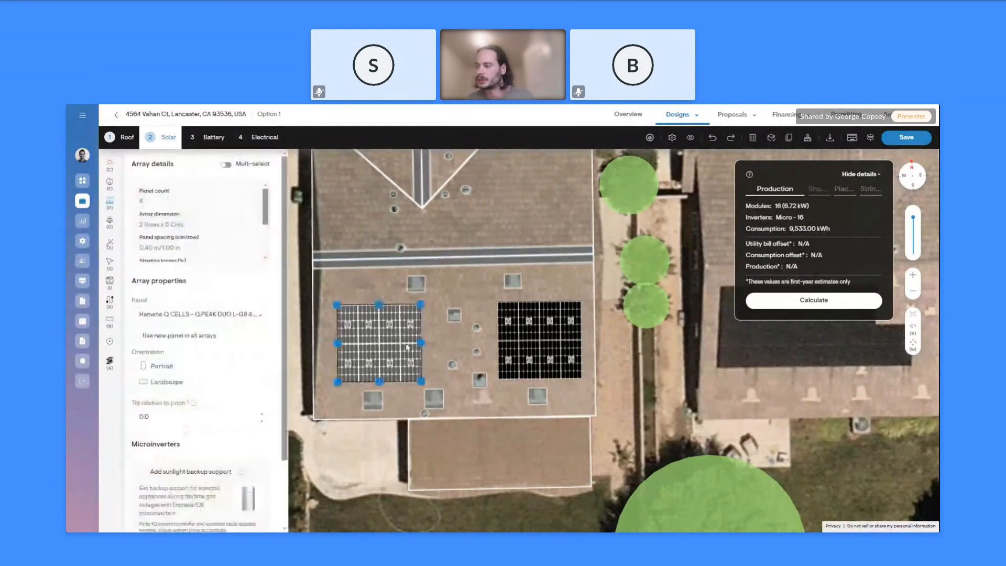
{"action": "left_click_drag", "start_coordinate": [408, 347], "coordinate": [408, 342]}
{"action": "left_click", "coordinate": [713, 365]}
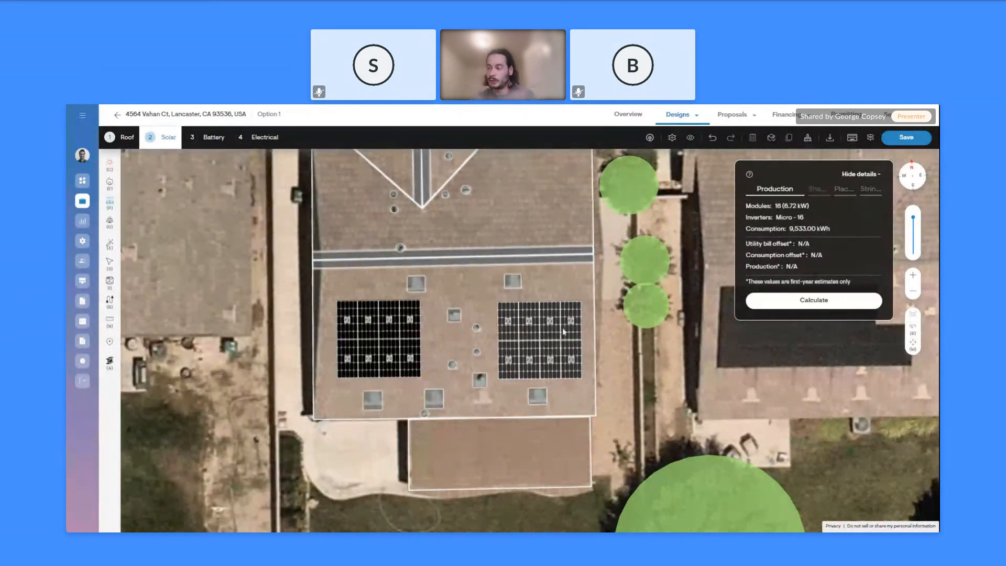
Calculate production for the 16-module design: 13,714.31 kWh and a 143.86% consumption offset
{"action": "left_click", "coordinate": [794, 307]}
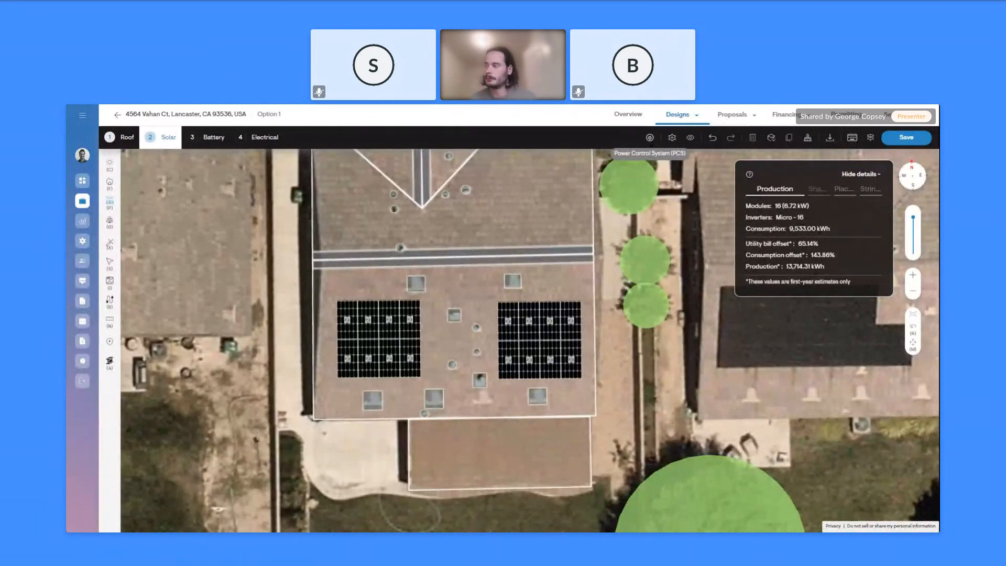
Enable power control under the NEC 120% rule with a 100 A busbar and 100 A main breaker, and save
{"action": "left_click", "coordinate": [650, 138]}
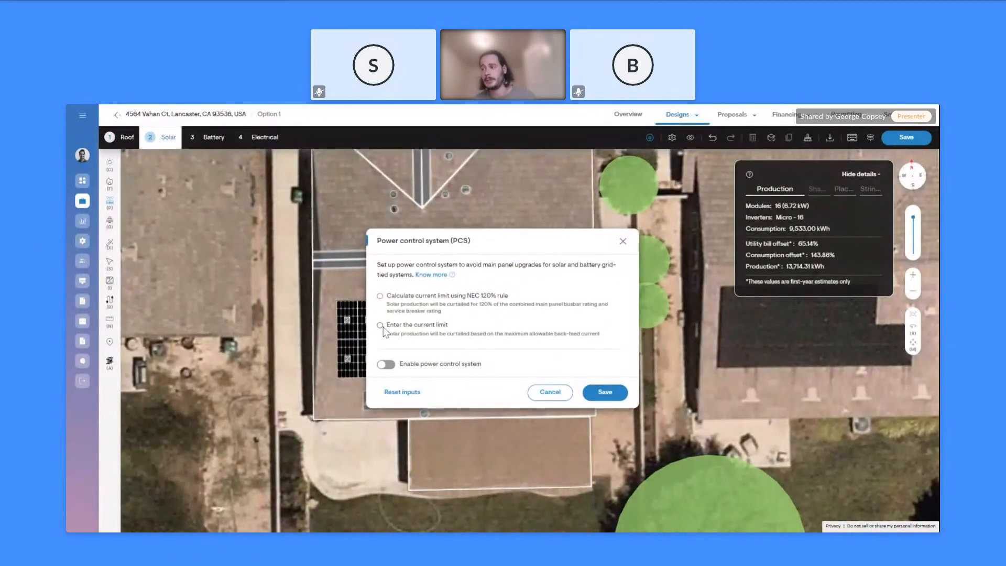
{"action": "left_click", "coordinate": [381, 296]}
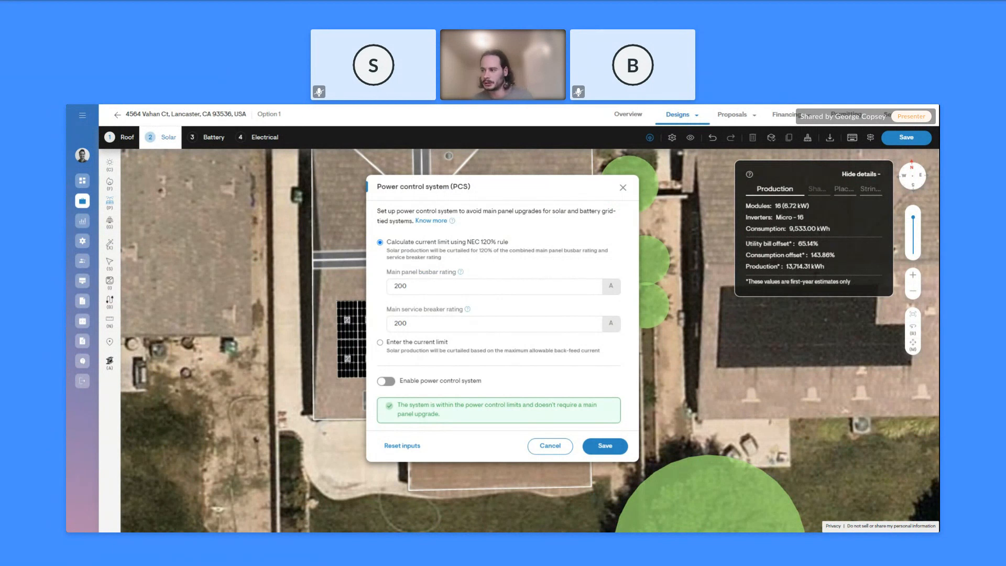
{"action": "double_click", "coordinate": [387, 287]}
{"action": "type", "text": "100"}
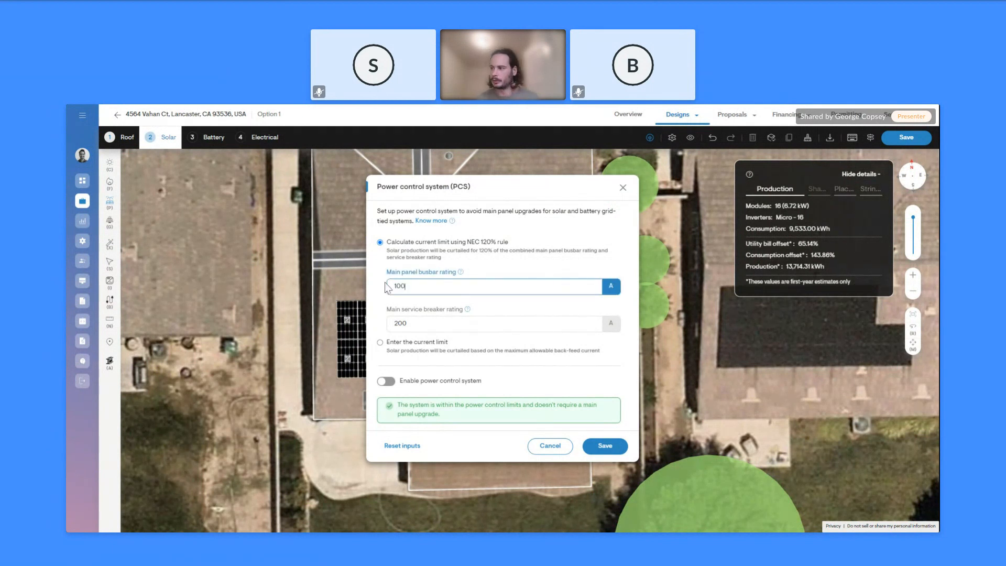
{"action": "key", "text": "Tab"}
{"action": "type", "text": "100"}
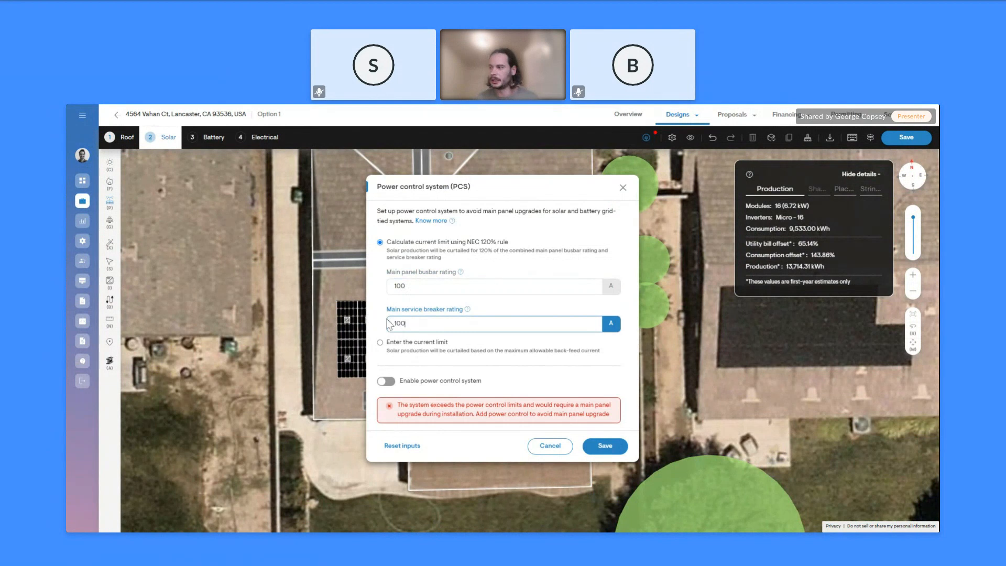
{"action": "left_click", "coordinate": [380, 292]}
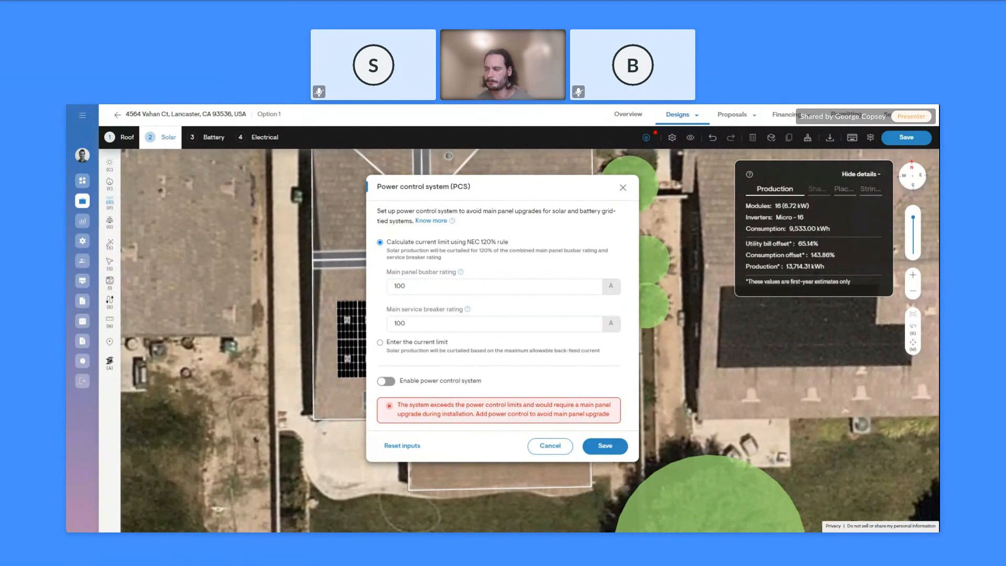
{"action": "left_click", "coordinate": [386, 381]}
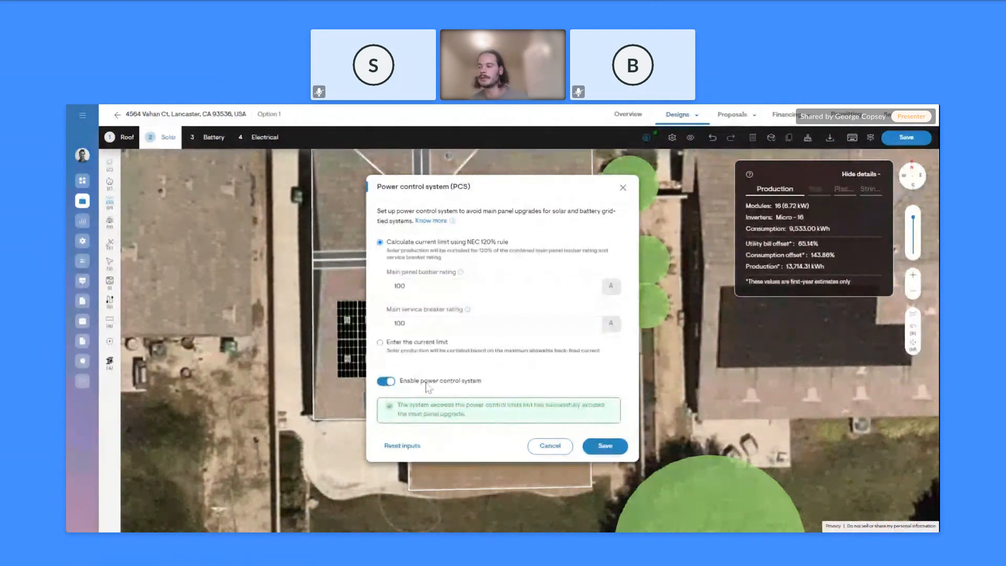
{"action": "left_click", "coordinate": [605, 446]}
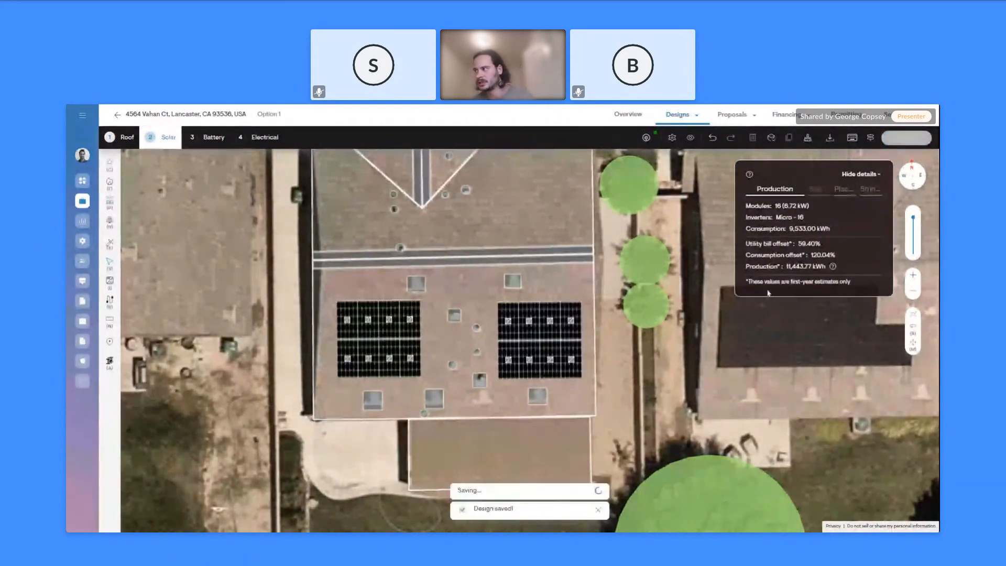
Review the power control impact-on-production chart, then bring up the downloadable reports list
{"action": "left_click", "coordinate": [833, 267]}
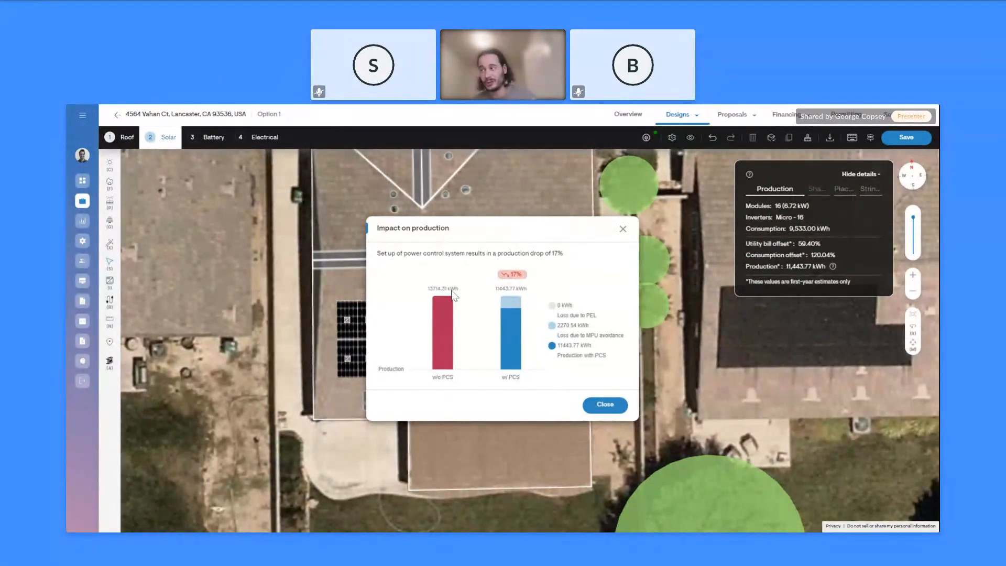
{"action": "left_click", "coordinate": [594, 409]}
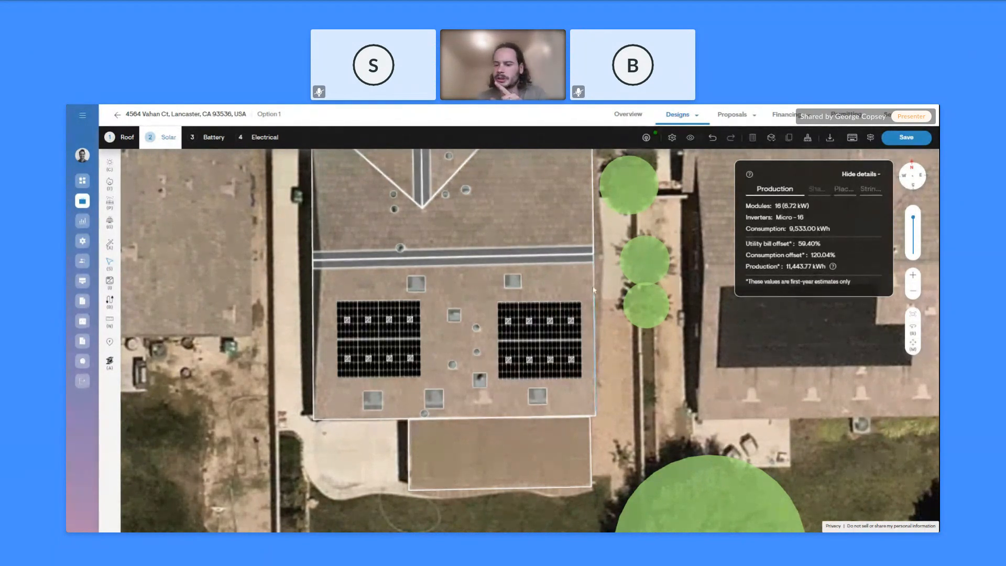
{"action": "left_click", "coordinate": [830, 138]}
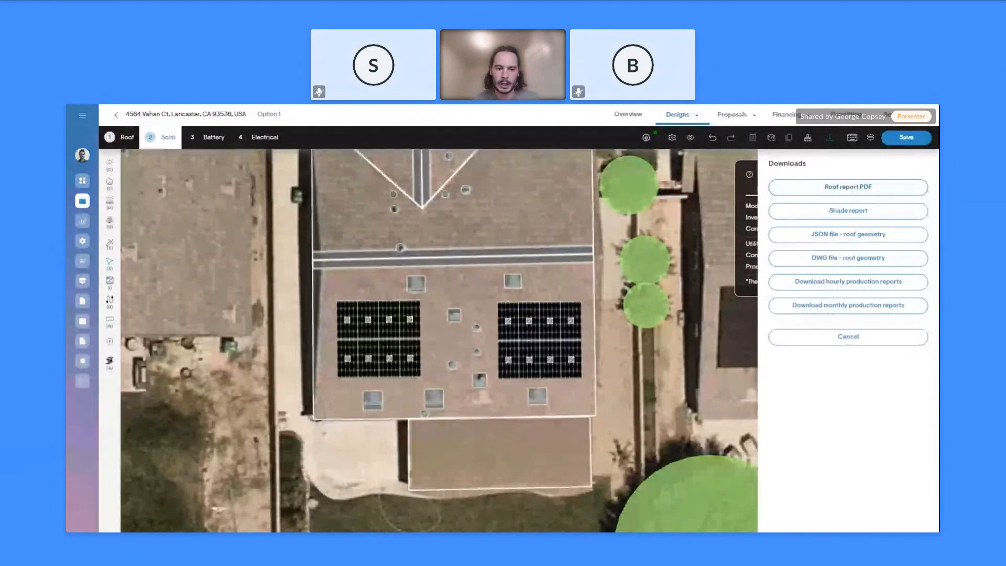
Close the Downloads panel to return to the 16-module design producing 11,443.77 kWh
{"action": "left_click", "coordinate": [853, 190]}
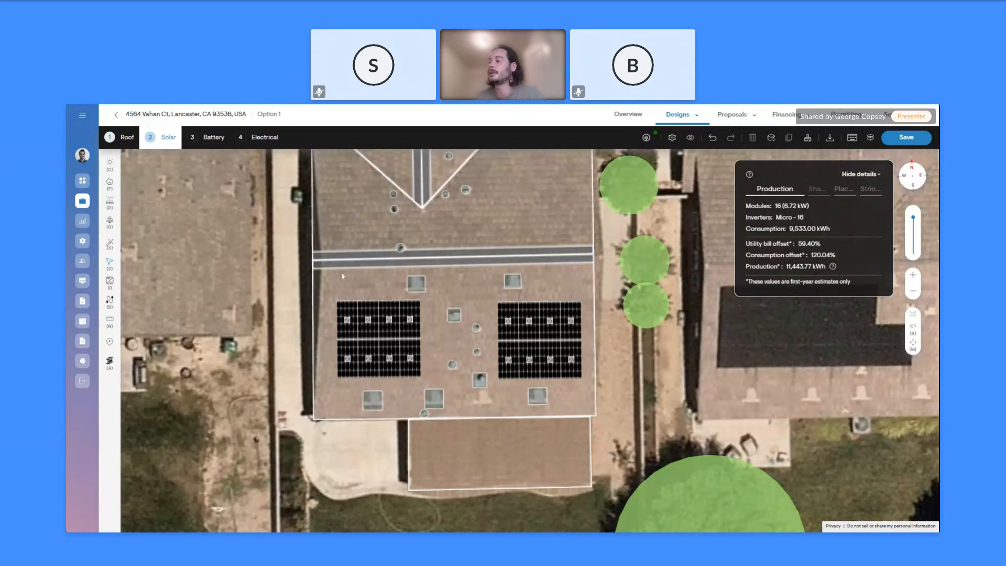
Tilt the roof into a 3-D view and generate the shade report from Downloads
{"action": "right_click_drag", "start_coordinate": [255, 284], "coordinate": [326, 236]}
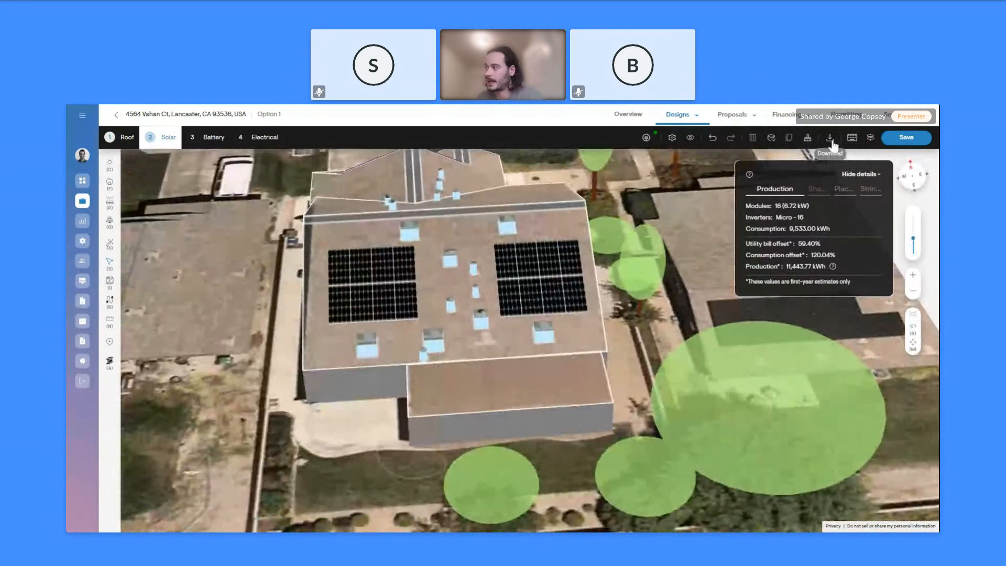
{"action": "right_click_drag", "start_coordinate": [368, 420], "coordinate": [350, 408]}
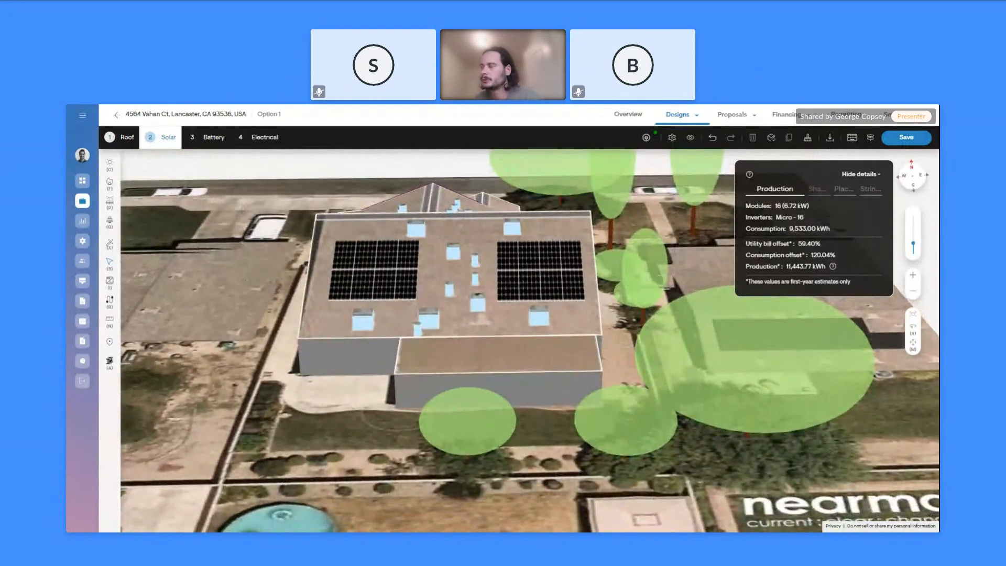
{"action": "left_click", "coordinate": [830, 137]}
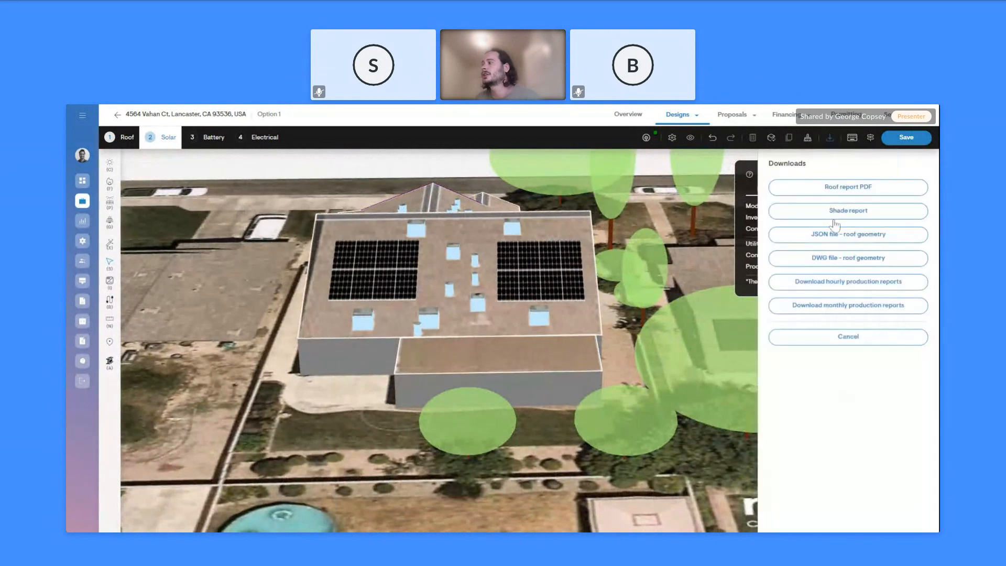
{"action": "left_click", "coordinate": [837, 212]}
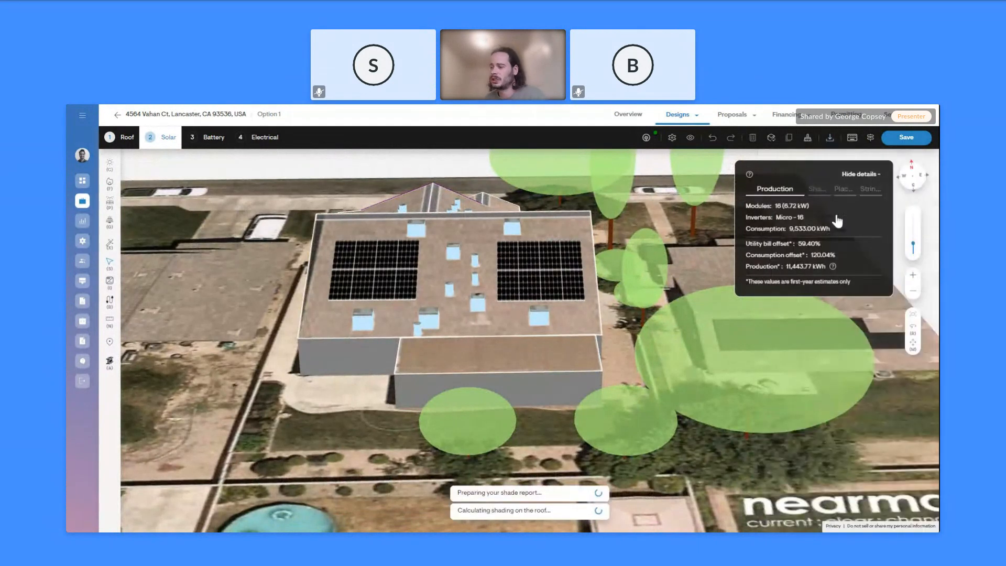
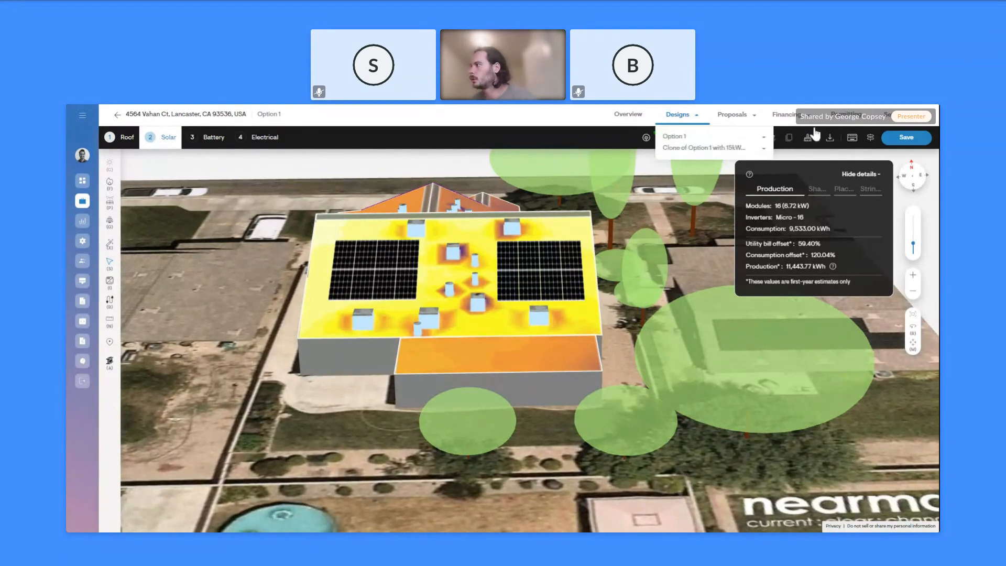
Download the roof geometry as a DWG file from the reports list
{"action": "left_click", "coordinate": [830, 137]}
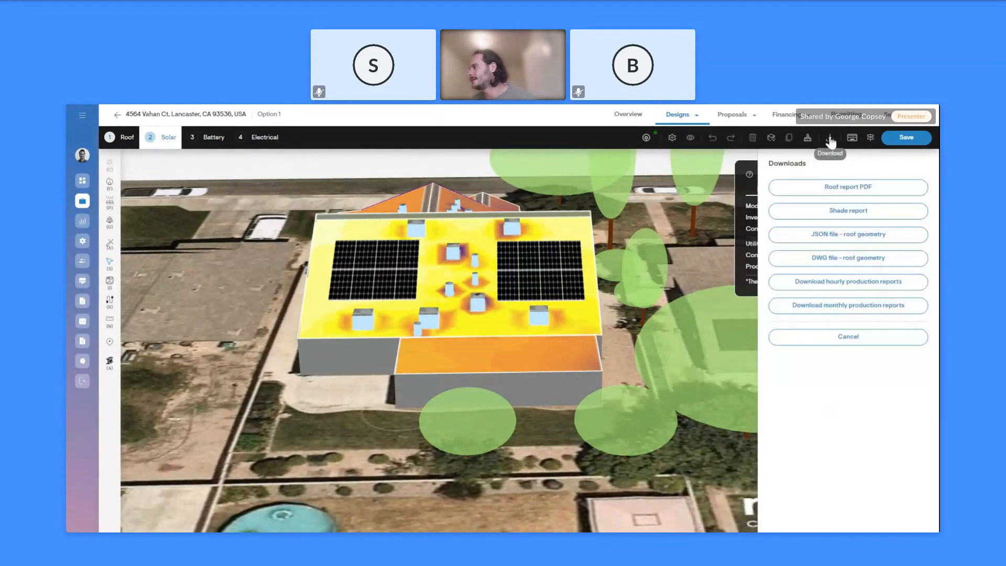
{"action": "left_click", "coordinate": [837, 260]}
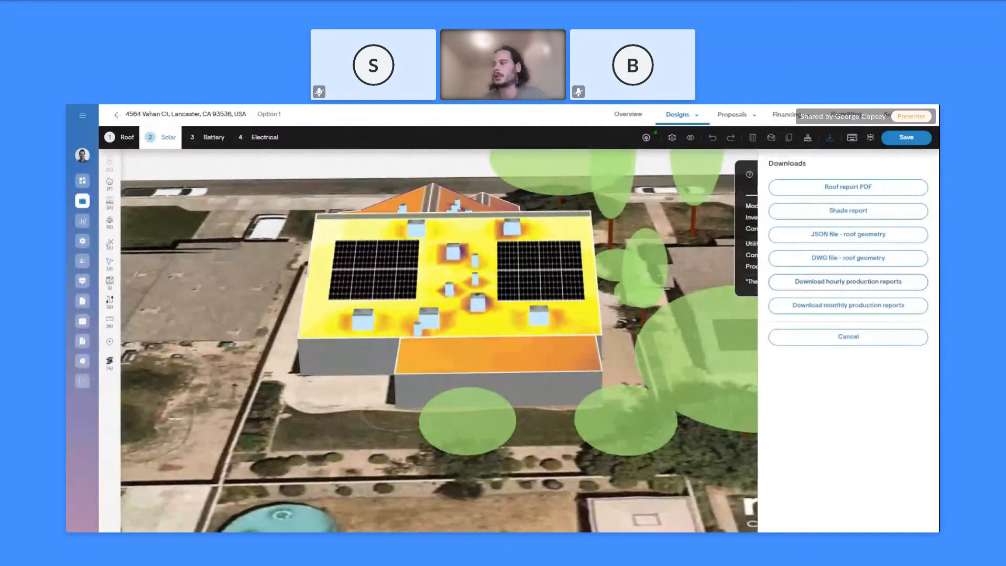
{"action": "left_click", "coordinate": [852, 338]}
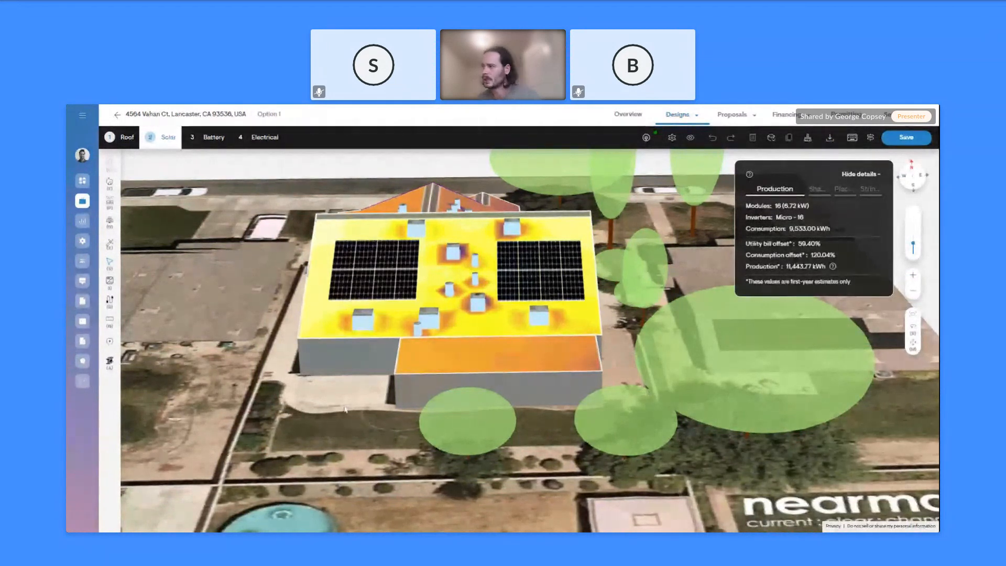
Save the solar design and move to the Battery step to pick a manufacturer
{"action": "left_click", "coordinate": [832, 139]}
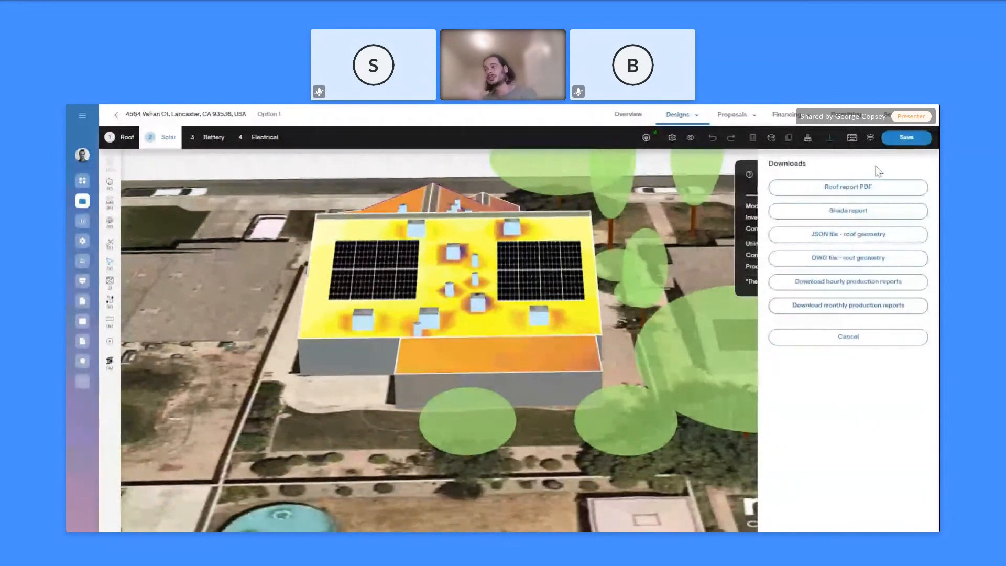
{"action": "left_click", "coordinate": [880, 339]}
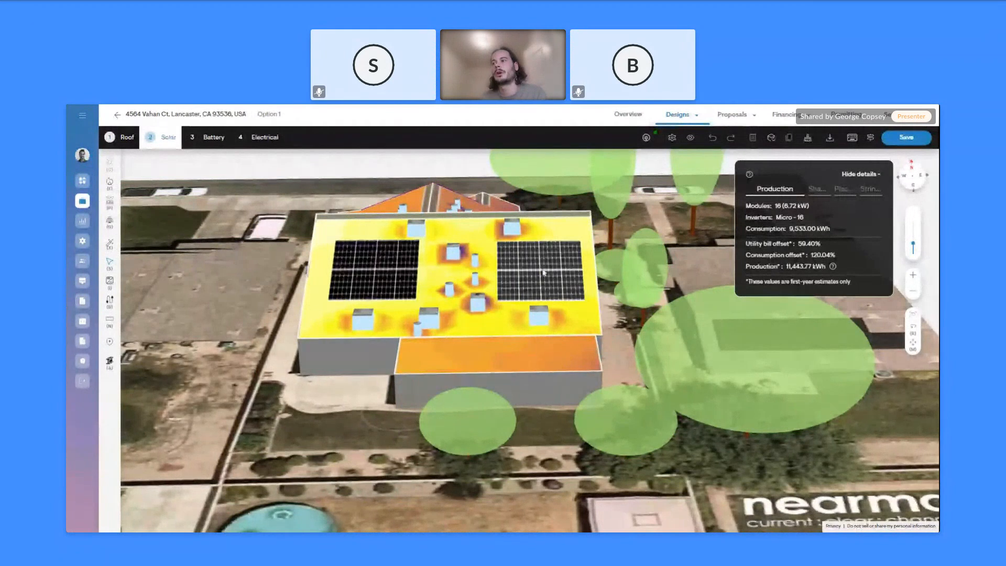
{"action": "left_click", "coordinate": [214, 139]}
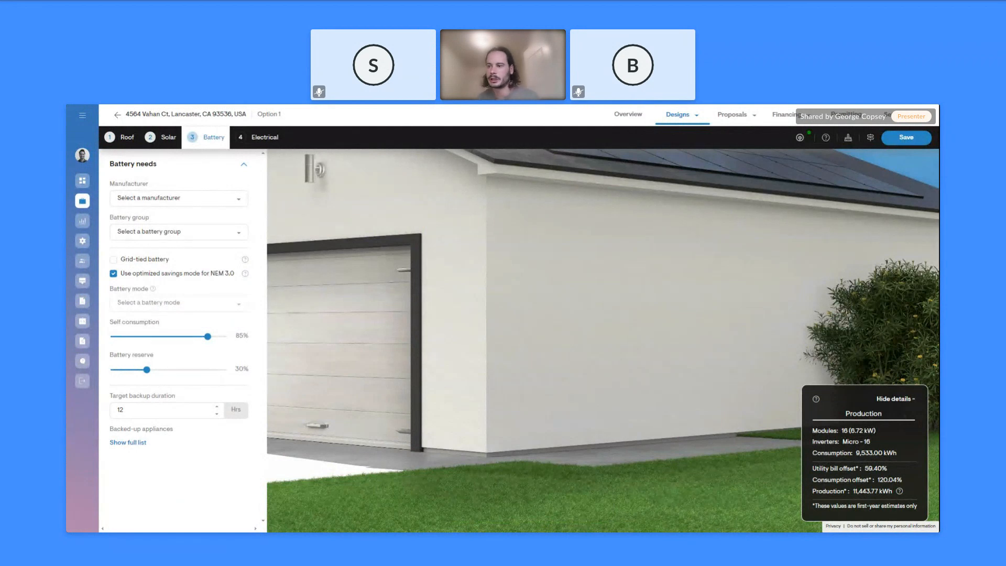
{"action": "left_click", "coordinate": [209, 199]}
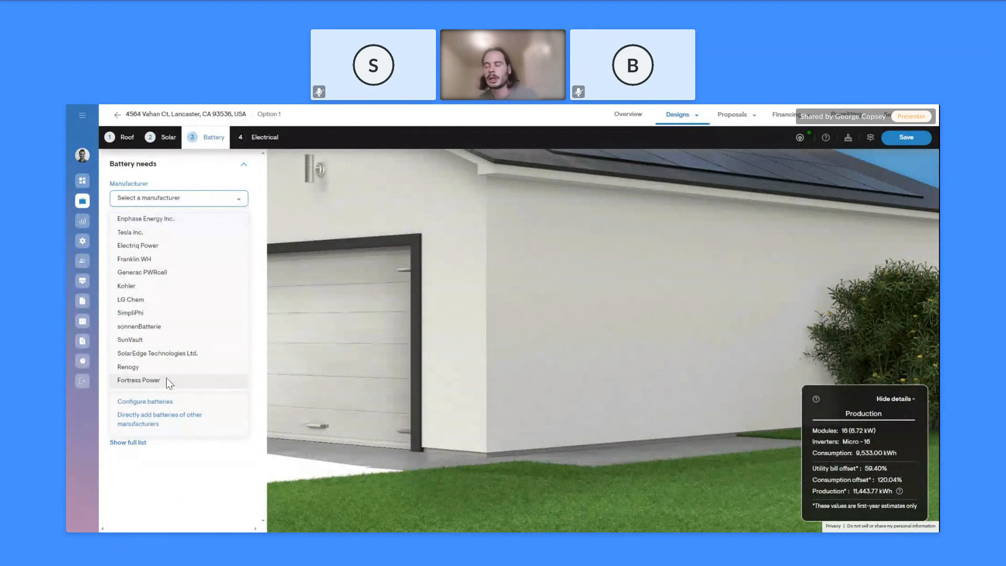
Pick Enphase Energy Inc. with the IQ Battery 5P for US/MX/CA group, marked grid-tied
{"action": "left_click", "coordinate": [164, 220]}
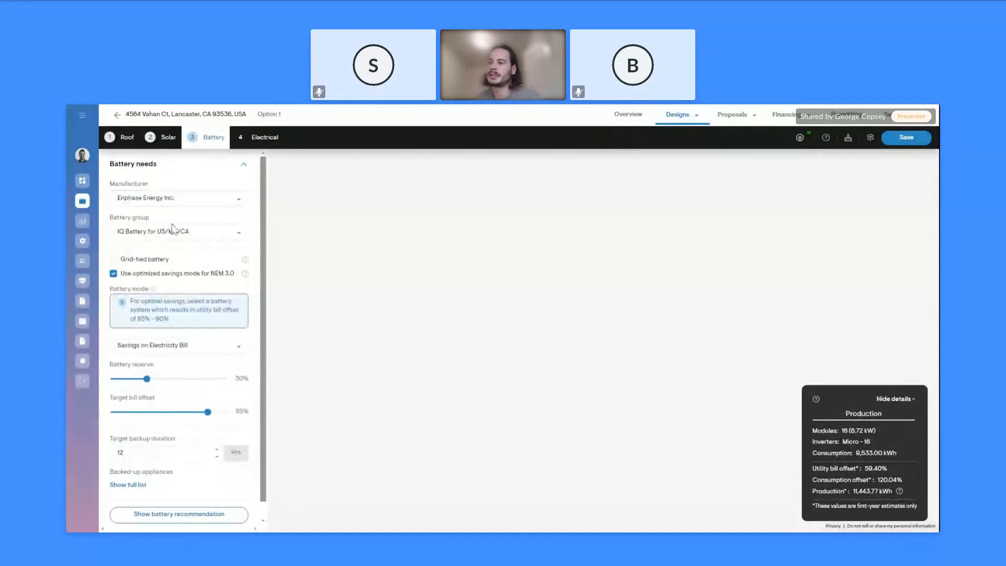
{"action": "left_click", "coordinate": [182, 236]}
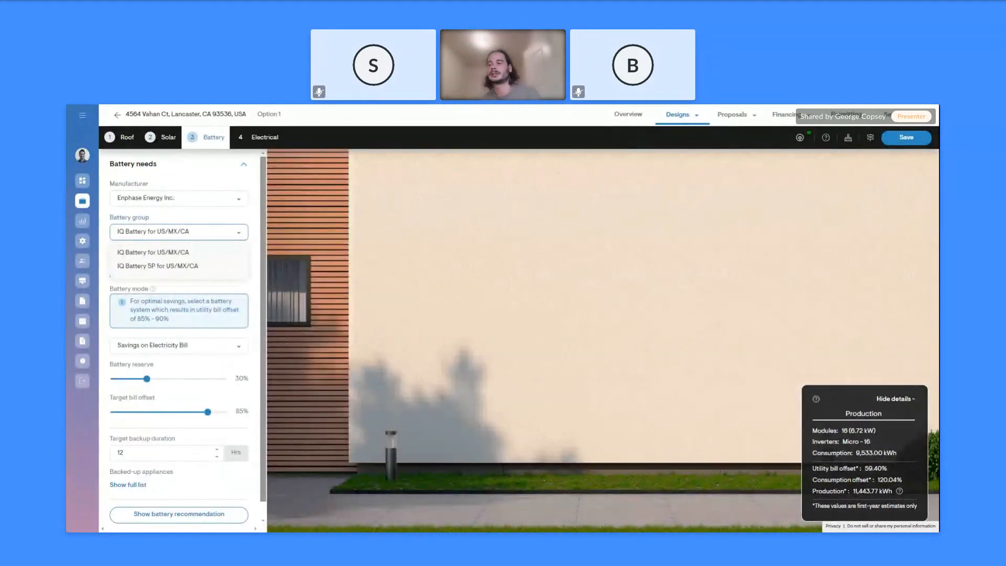
{"action": "left_click", "coordinate": [164, 273]}
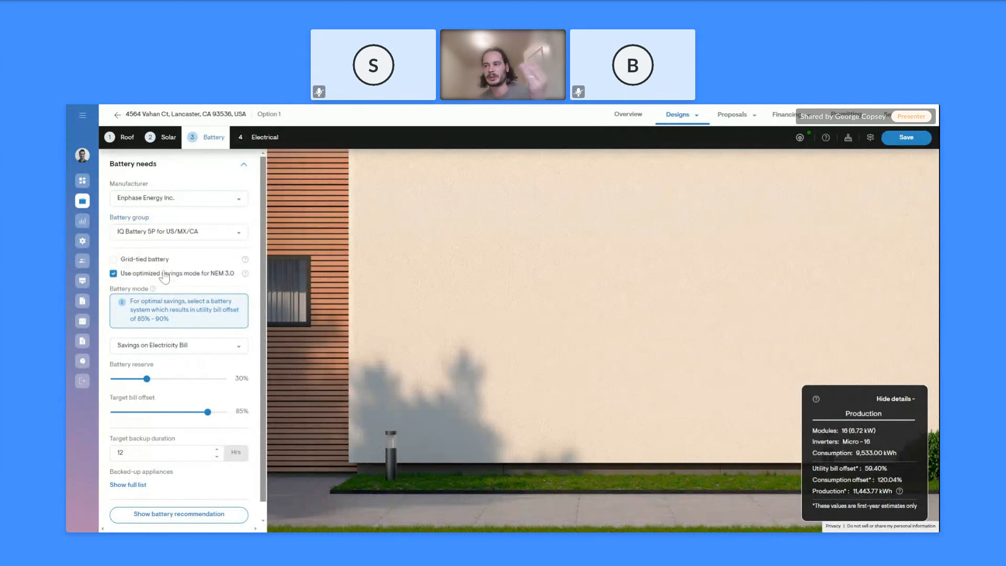
{"action": "left_click", "coordinate": [114, 260]}
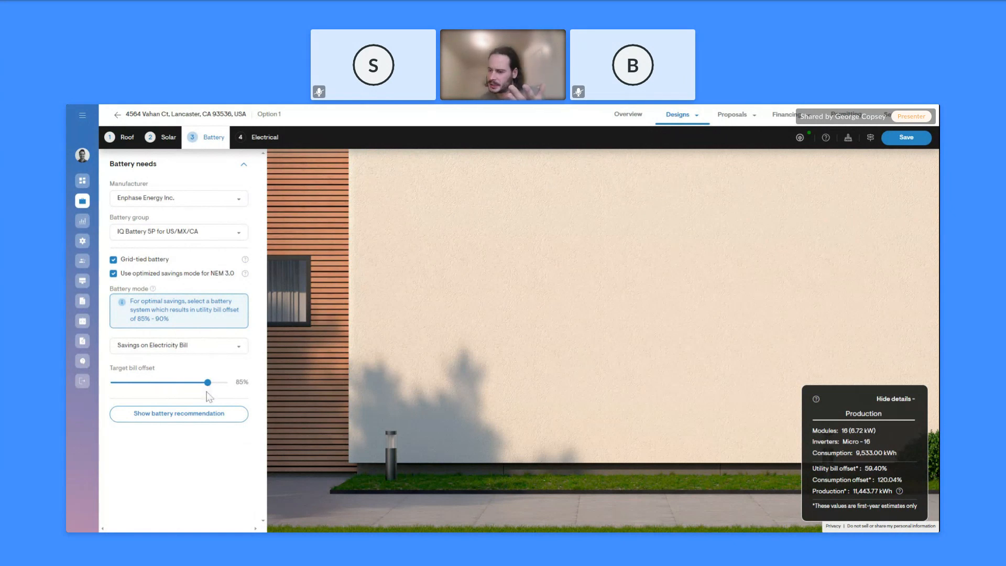
Apply the recommended 10 kWh system of two IQ Battery 5P units and save the design
{"action": "left_click", "coordinate": [195, 414]}
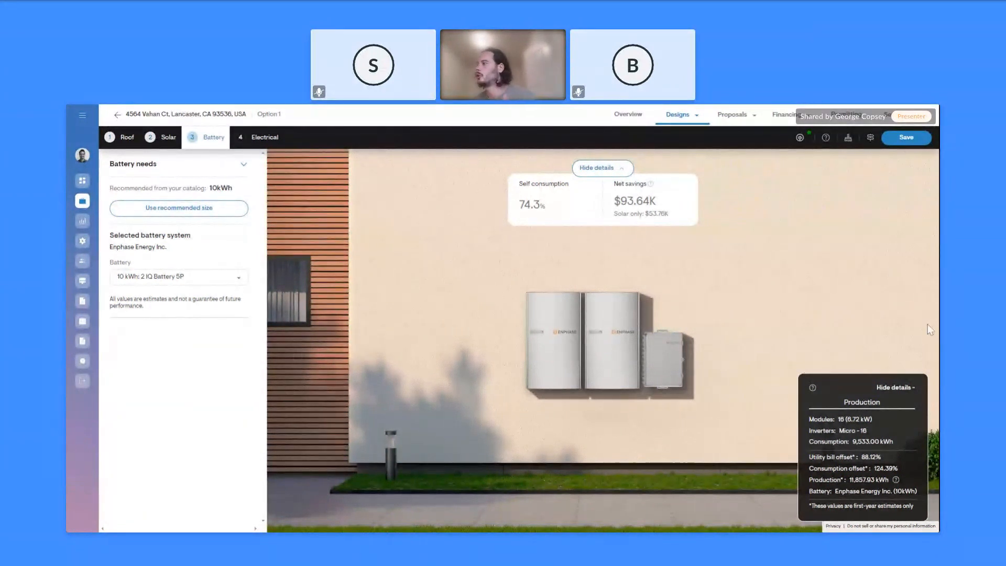
{"action": "left_click", "coordinate": [910, 139]}
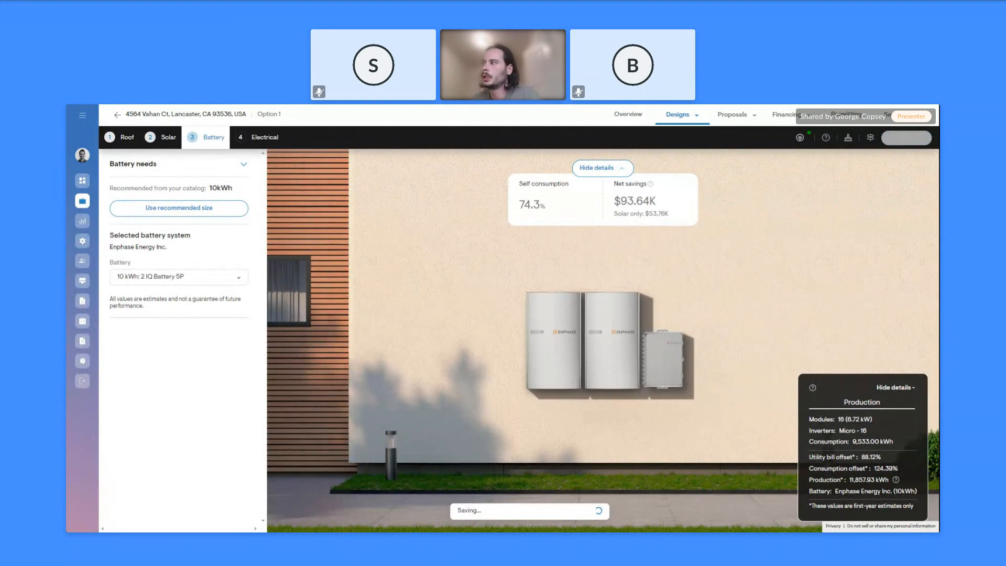
{"action": "left_click", "coordinate": [733, 116]}
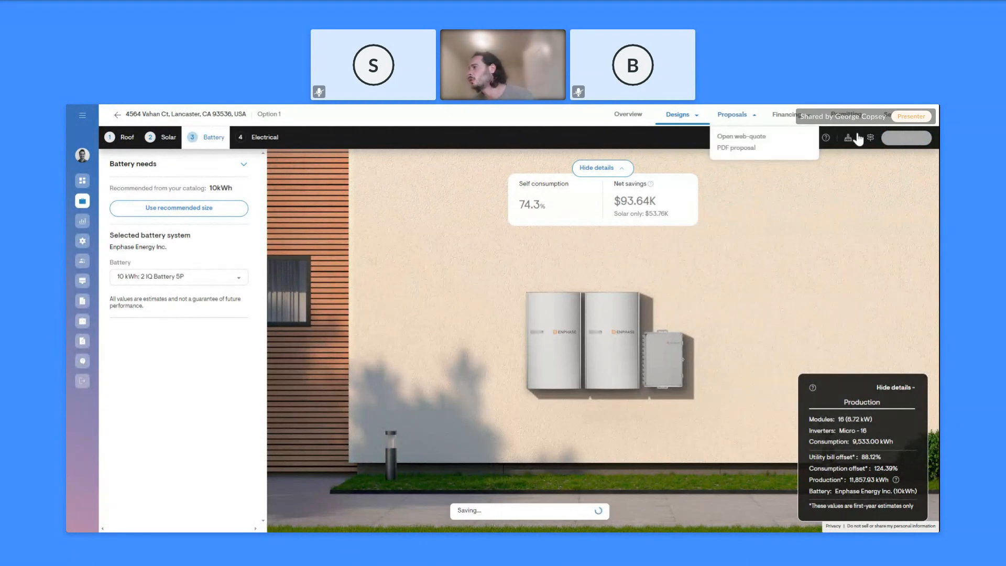
Bring up Option settings and Project settings while the 10 kWh battery design saves
{"action": "left_click", "coordinate": [890, 116]}
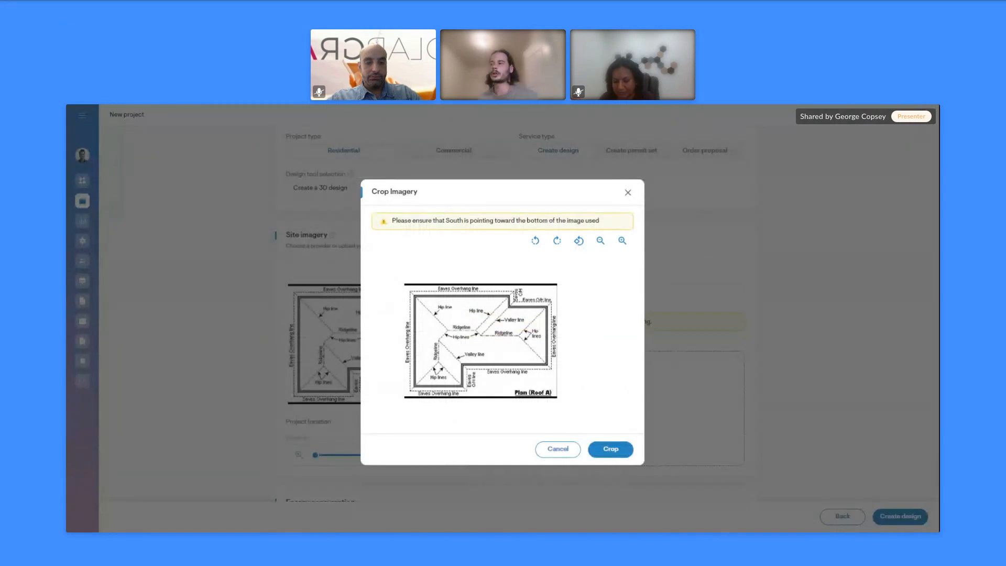
Crop the roof plan to a level square around the drawing and upload it as site imagery
{"action": "left_click", "coordinate": [601, 240]}
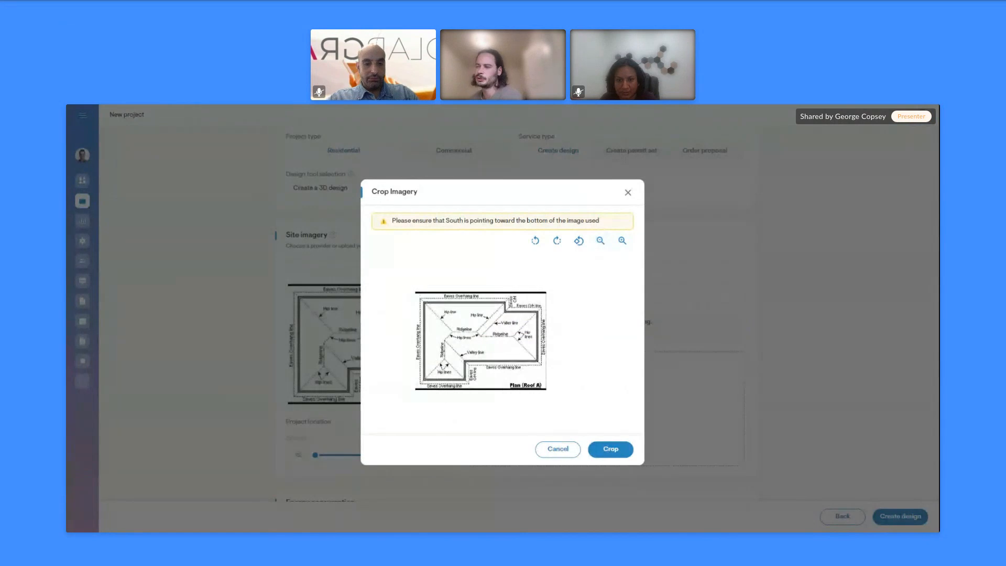
{"action": "left_click_drag", "start_coordinate": [409, 263], "coordinate": [596, 407]}
{"action": "left_click_drag", "start_coordinate": [487, 327], "coordinate": [474, 327]}
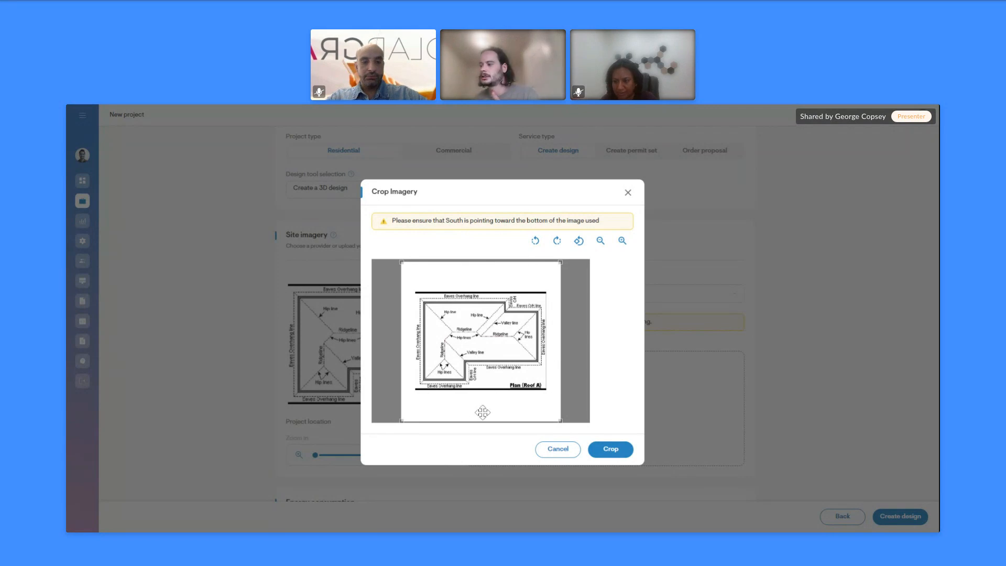
{"action": "left_click", "coordinate": [557, 240]}
{"action": "left_click", "coordinate": [558, 242]}
{"action": "left_click", "coordinate": [535, 246]}
{"action": "left_click", "coordinate": [535, 246]}
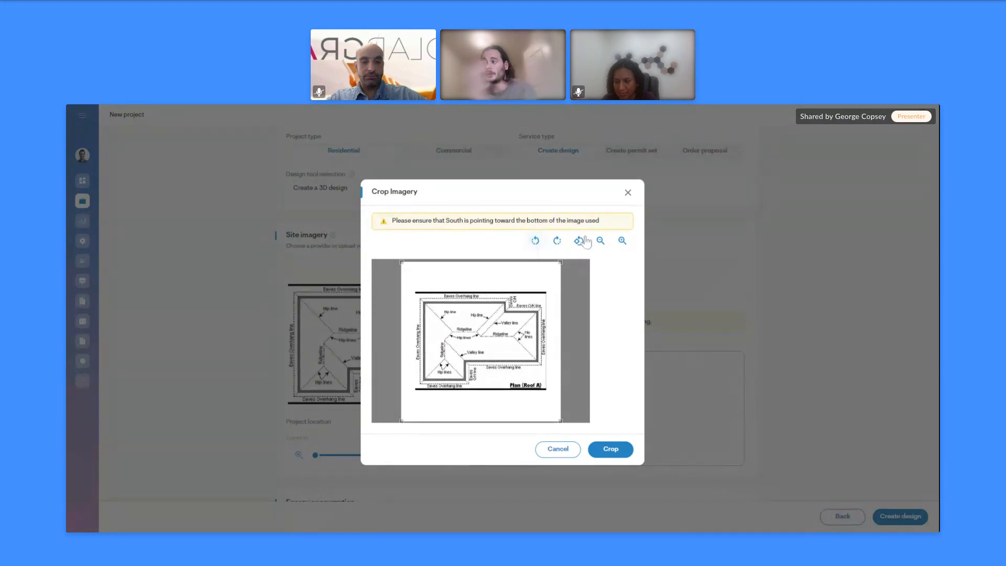
{"action": "left_click", "coordinate": [610, 450]}
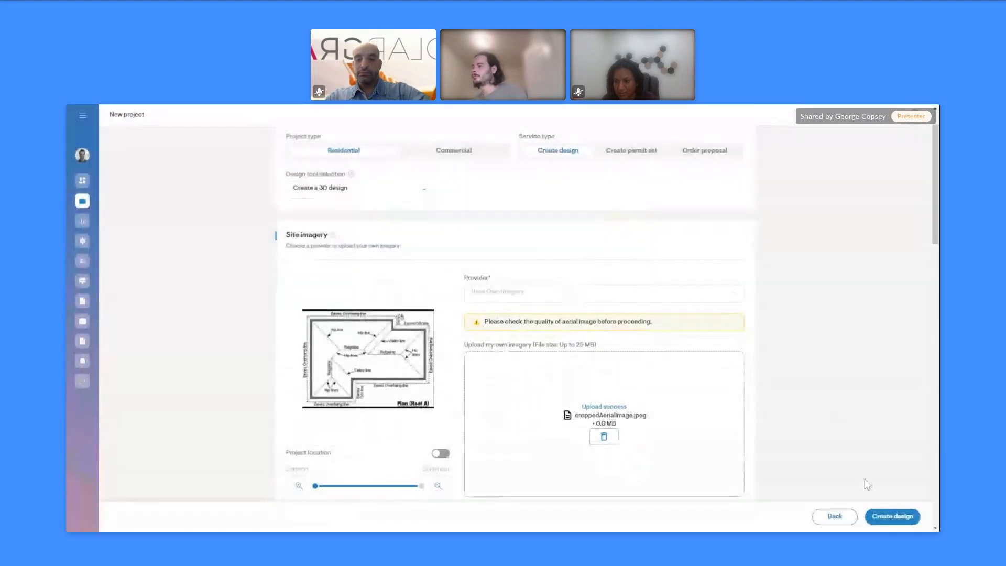
Keep the existing usage values, leave Power export limit blank, and create the design
{"action": "scroll", "coordinate": [878, 478], "scroll_direction": "down", "scroll_amount": 6}
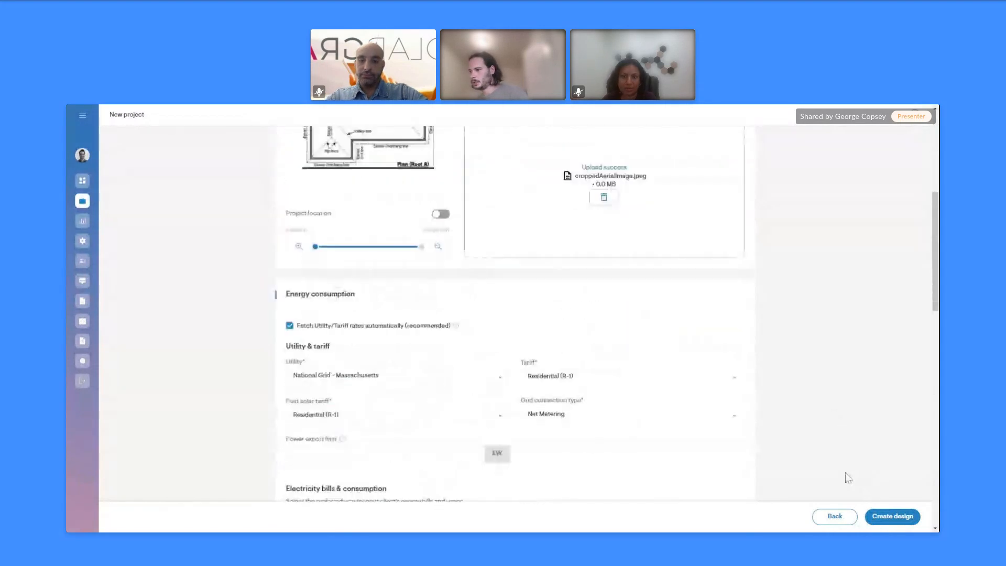
{"action": "scroll", "coordinate": [822, 451], "scroll_direction": "down", "scroll_amount": 1}
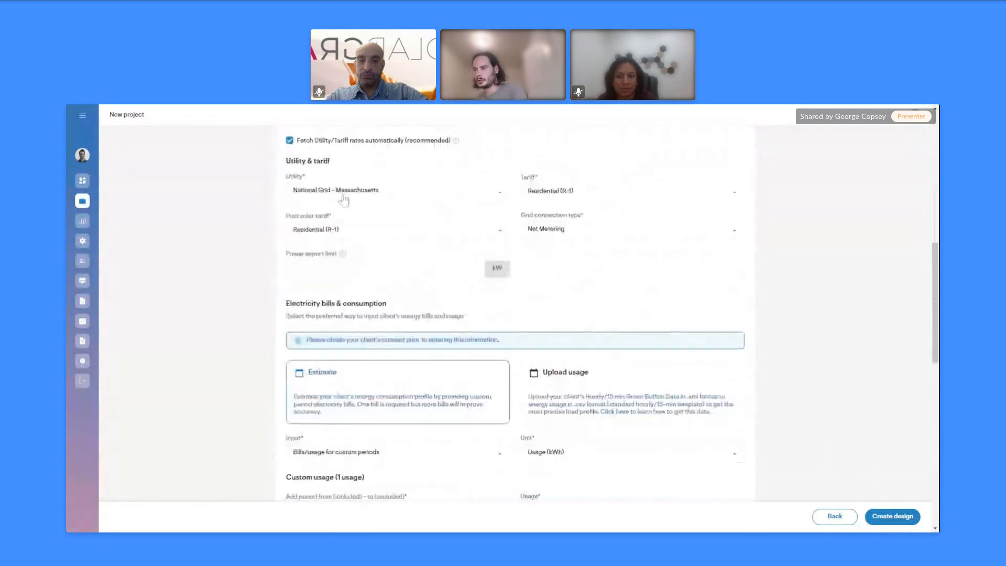
{"action": "left_click", "coordinate": [339, 269]}
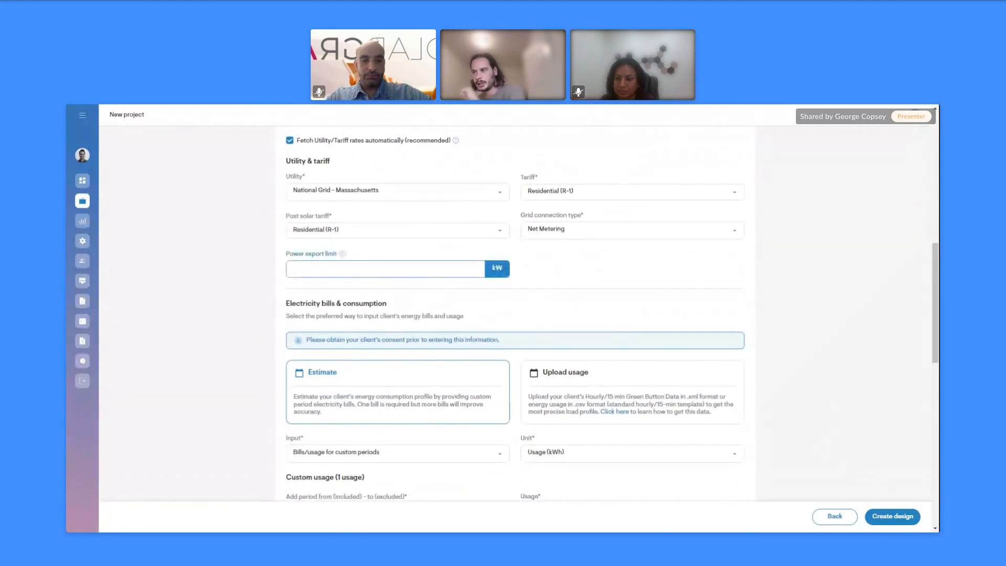
{"action": "scroll", "coordinate": [382, 321], "scroll_direction": "down", "scroll_amount": 1}
{"action": "left_click", "coordinate": [251, 270]}
{"action": "scroll", "coordinate": [472, 310], "scroll_direction": "down", "scroll_amount": 4}
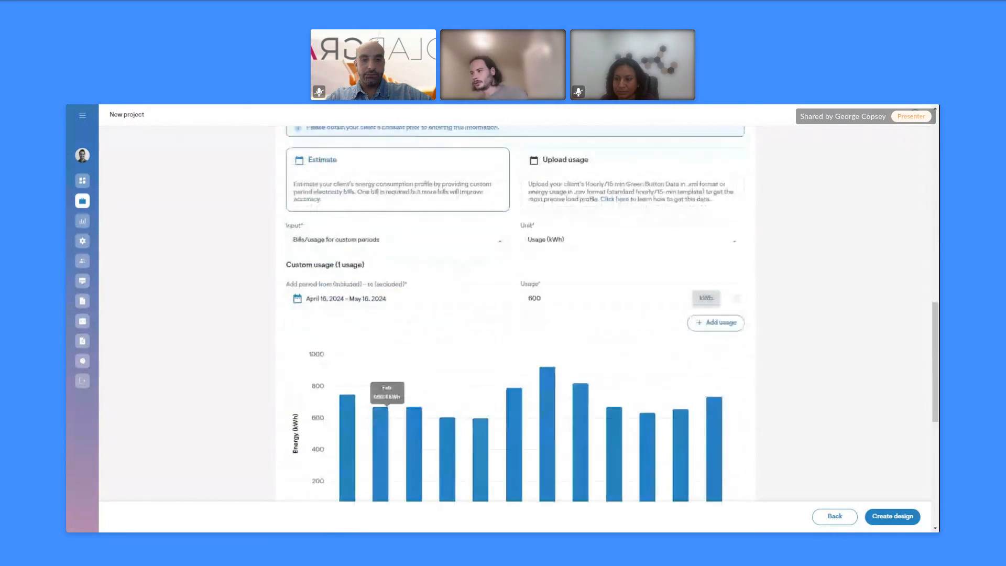
{"action": "left_click", "coordinate": [891, 519]}
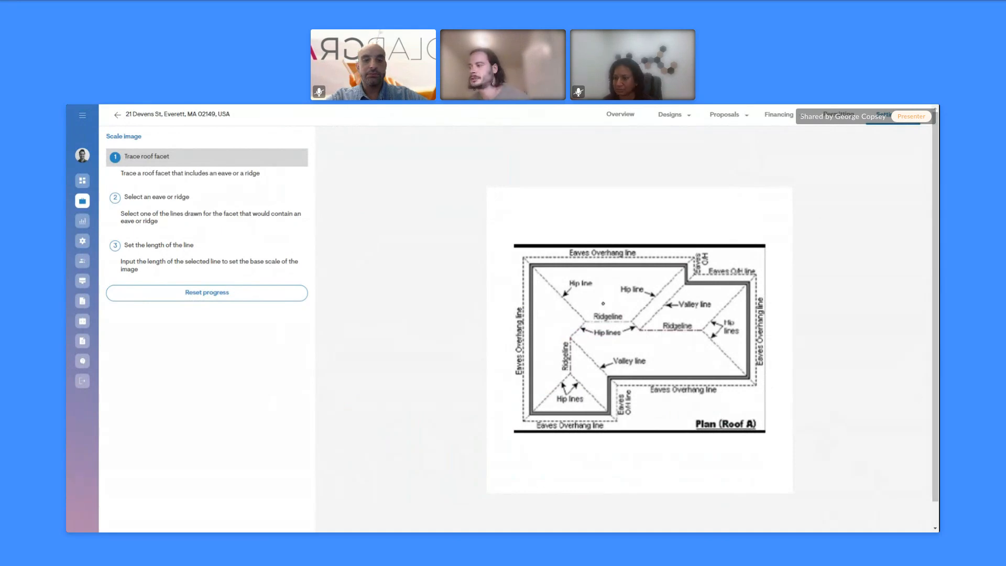
Zoom into the Plan (Roof A) drawing on the Scale image canvas
{"action": "scroll", "coordinate": [603, 325], "scroll_direction": "up", "scroll_amount": 2}
{"action": "scroll", "coordinate": [489, 454], "scroll_direction": "up", "scroll_amount": 1}
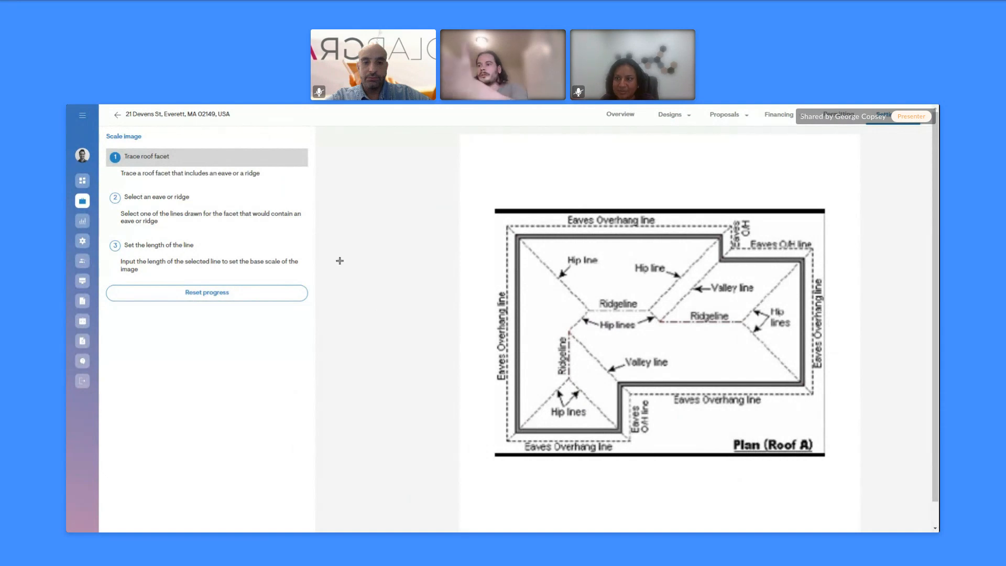
Trace the four corners of the lower-left roof facet and close its outline
{"action": "left_click", "coordinate": [568, 333]}
{"action": "left_click", "coordinate": [569, 379]}
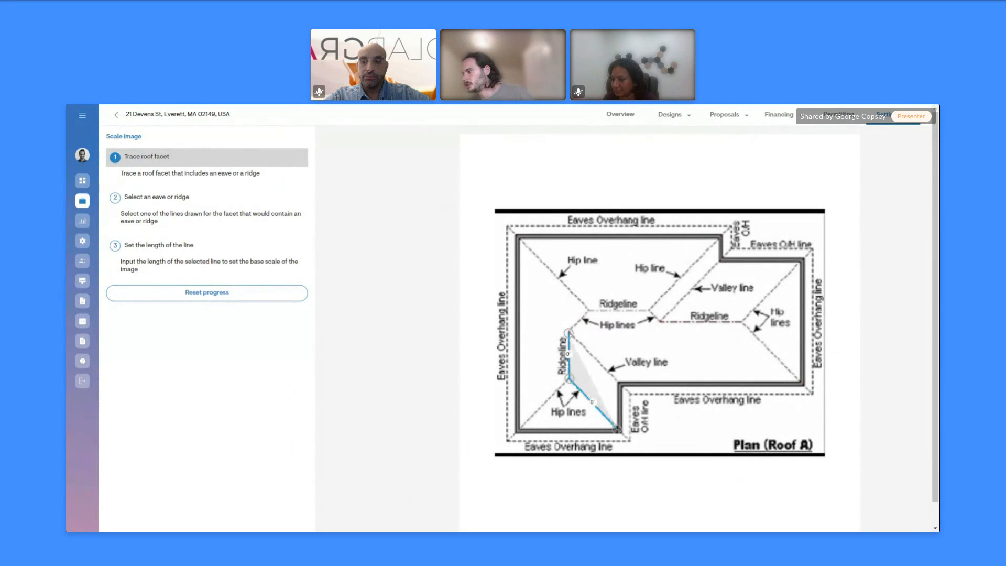
{"action": "left_click", "coordinate": [619, 431]}
{"action": "left_click", "coordinate": [618, 385]}
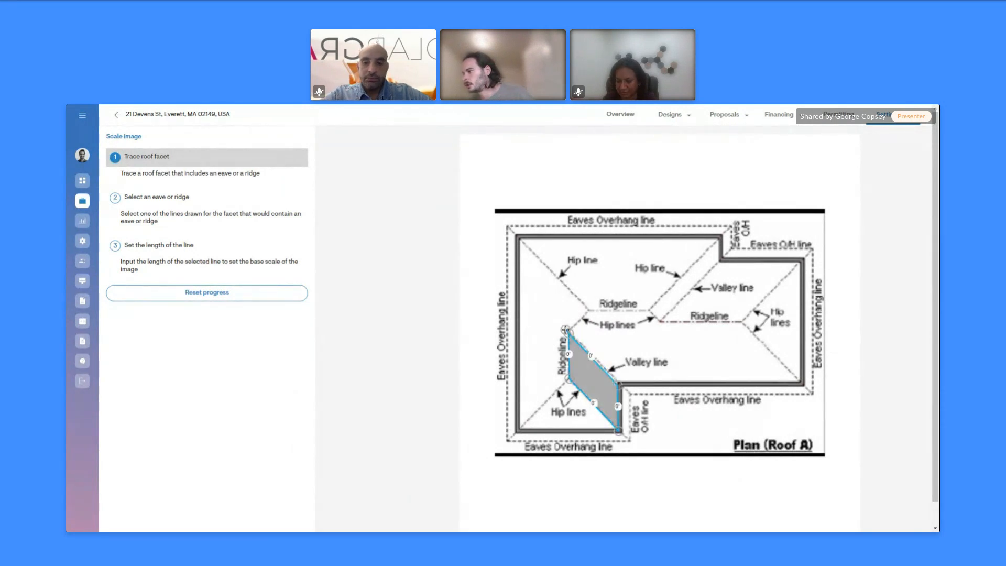
{"action": "left_click", "coordinate": [569, 333]}
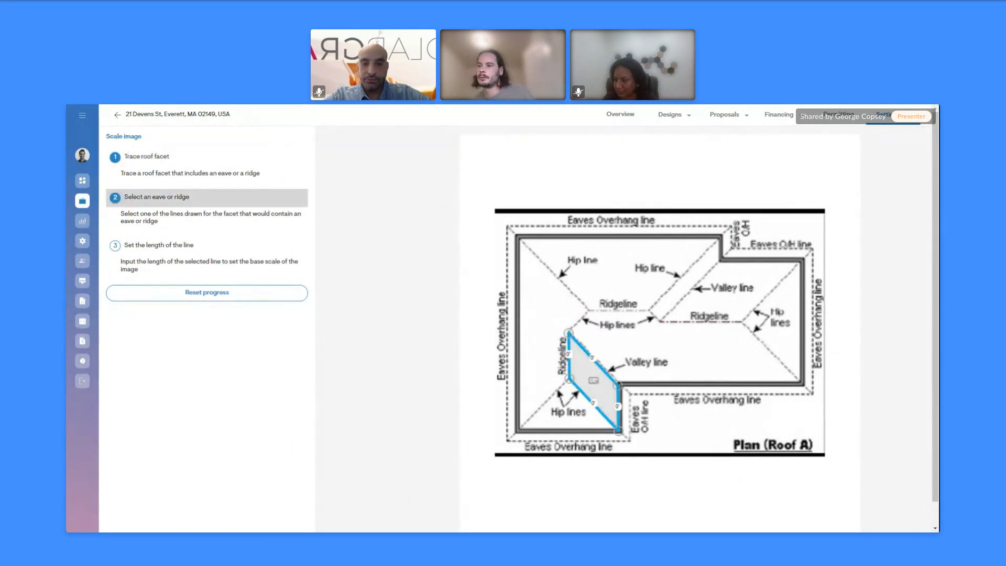
Set the facet's ridgeline edge to 10 feet to scale the image
{"action": "left_click", "coordinate": [568, 355]}
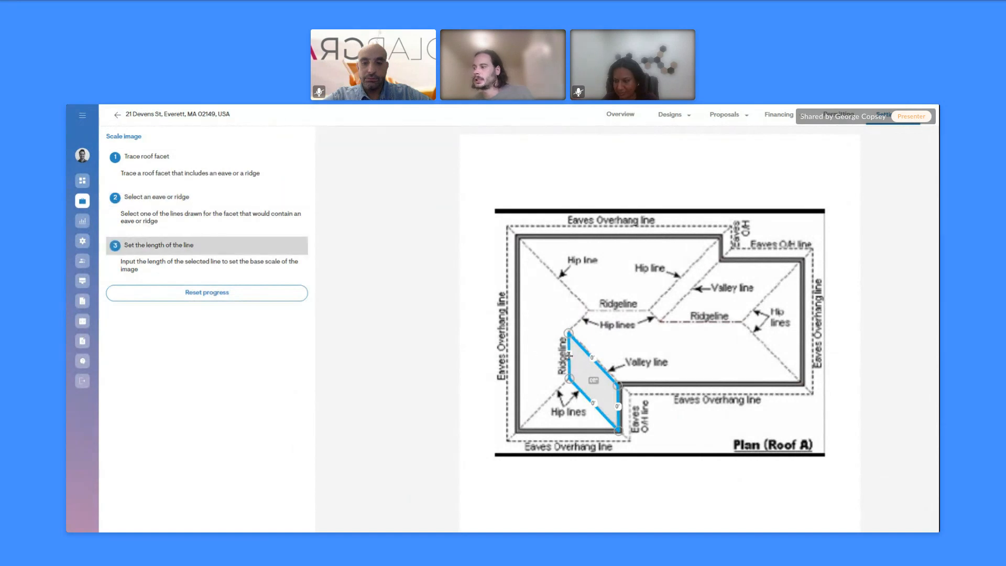
{"action": "left_click", "coordinate": [398, 340]}
{"action": "key", "text": "BackSpace"}
{"action": "type", "text": "10"}
{"action": "left_click", "coordinate": [609, 383]}
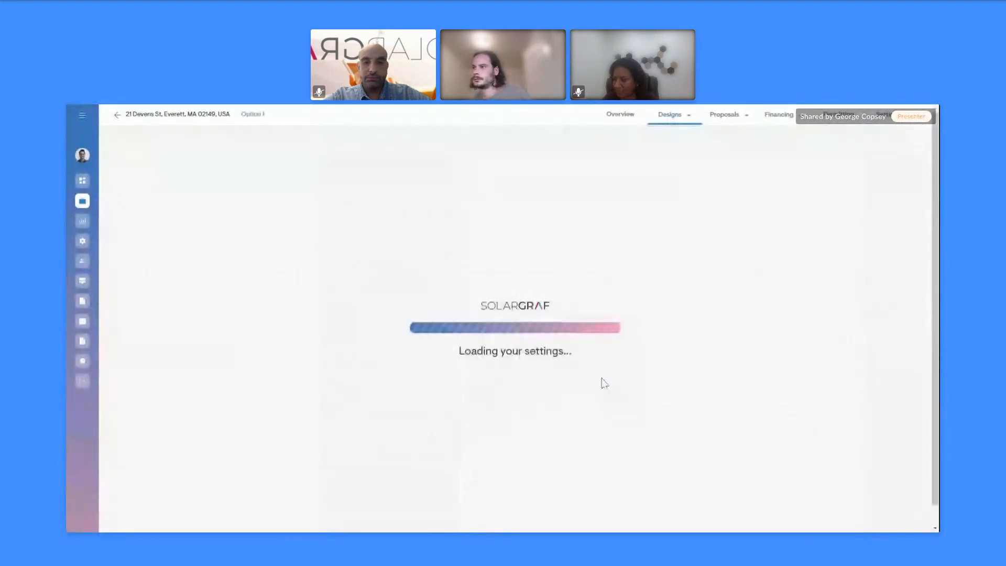
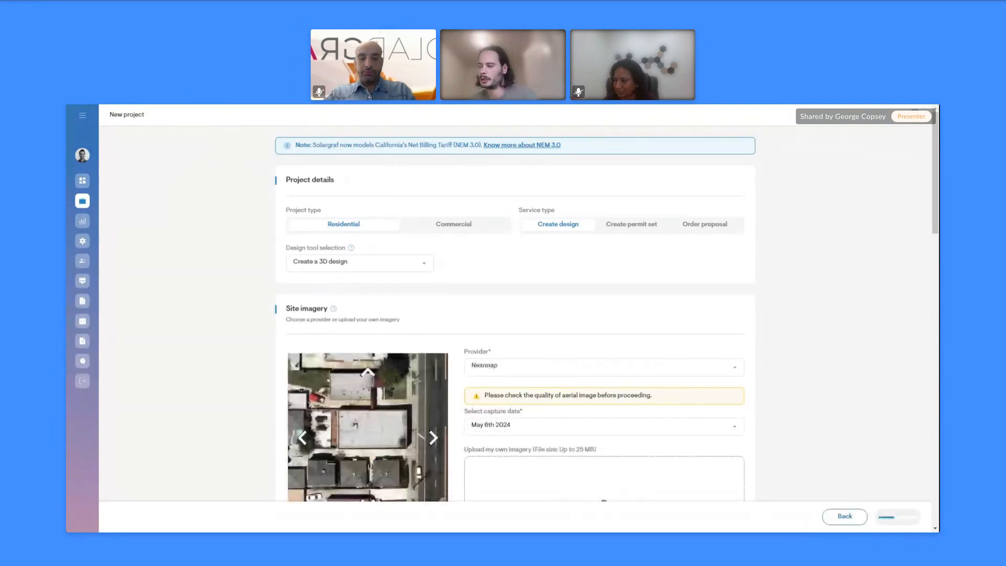
Make the project Commercial with annual usage entered as 20000 kWh
{"action": "scroll", "coordinate": [505, 311], "scroll_direction": "down", "scroll_amount": 1}
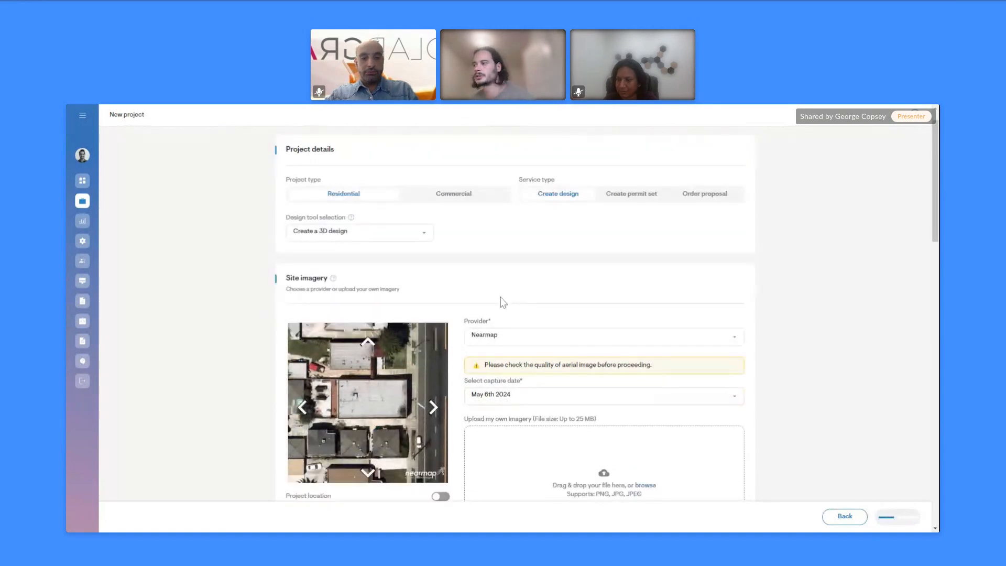
{"action": "left_click", "coordinate": [466, 202]}
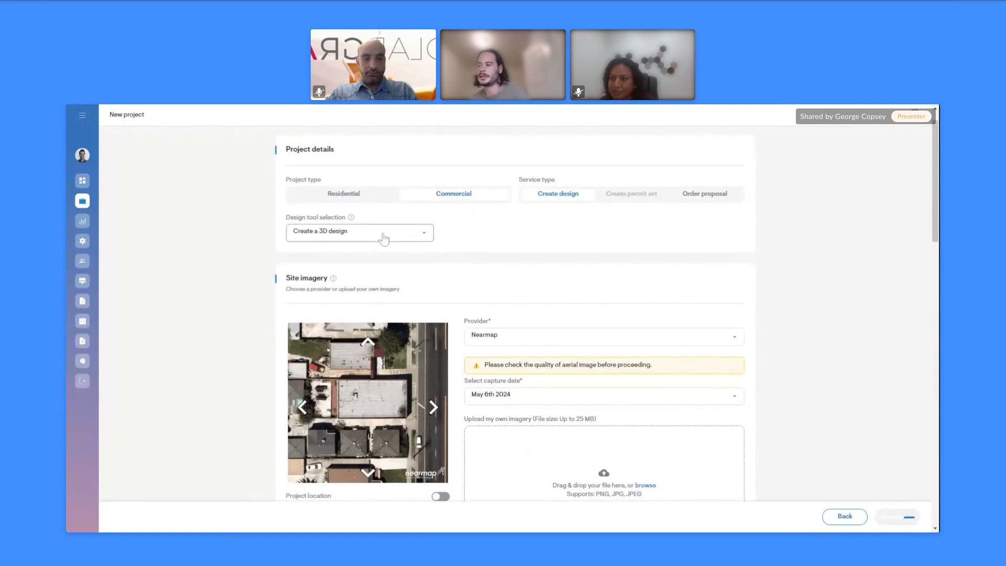
{"action": "scroll", "coordinate": [384, 239], "scroll_direction": "down", "scroll_amount": 10}
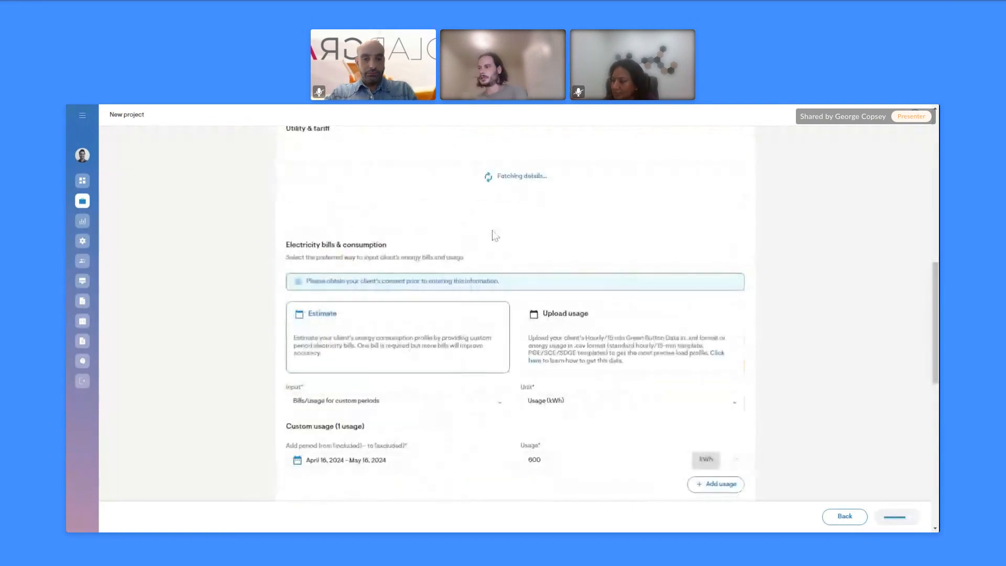
{"action": "scroll", "coordinate": [449, 395], "scroll_direction": "down", "scroll_amount": 3}
{"action": "left_click", "coordinate": [391, 328]}
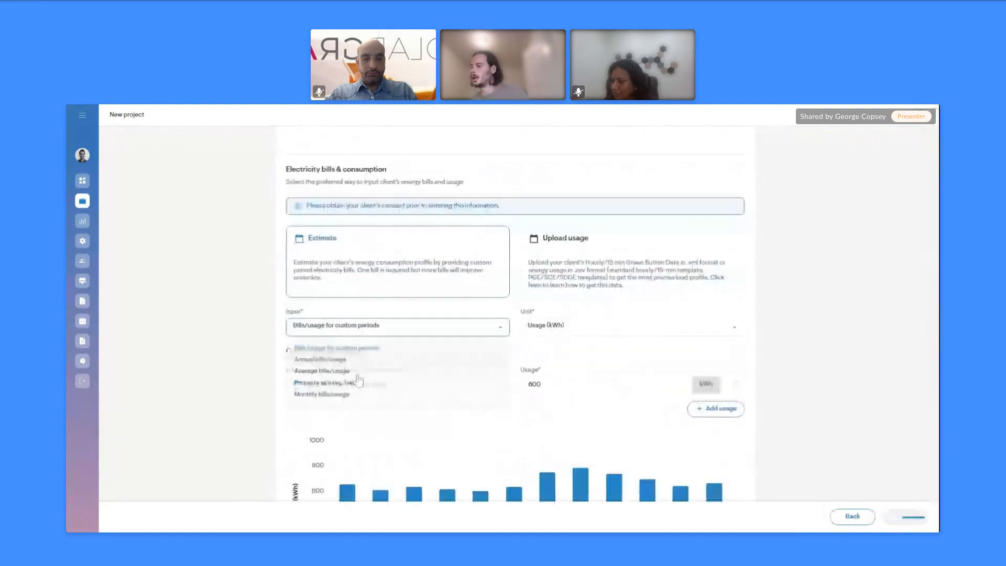
{"action": "left_click", "coordinate": [329, 363]}
{"action": "left_click_drag", "start_coordinate": [321, 385], "coordinate": [223, 372]}
{"action": "type", "text": "20000"}
{"action": "left_click", "coordinate": [222, 371]}
Choose the Full service restaurant consumption profile and create the design
{"action": "scroll", "coordinate": [243, 371], "scroll_direction": "down", "scroll_amount": 1}
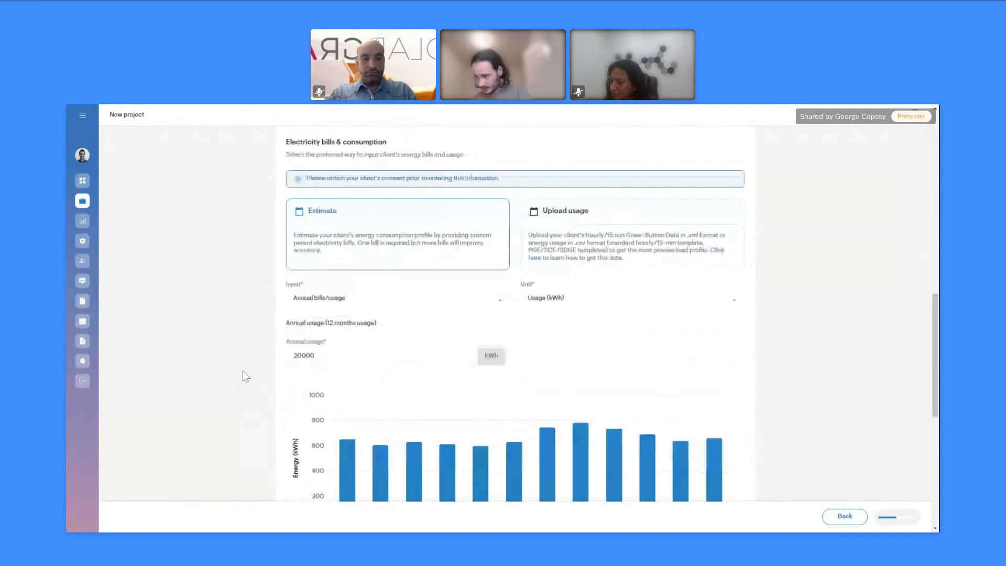
{"action": "scroll", "coordinate": [242, 377], "scroll_direction": "down", "scroll_amount": 3}
{"action": "scroll", "coordinate": [242, 400], "scroll_direction": "down", "scroll_amount": 3}
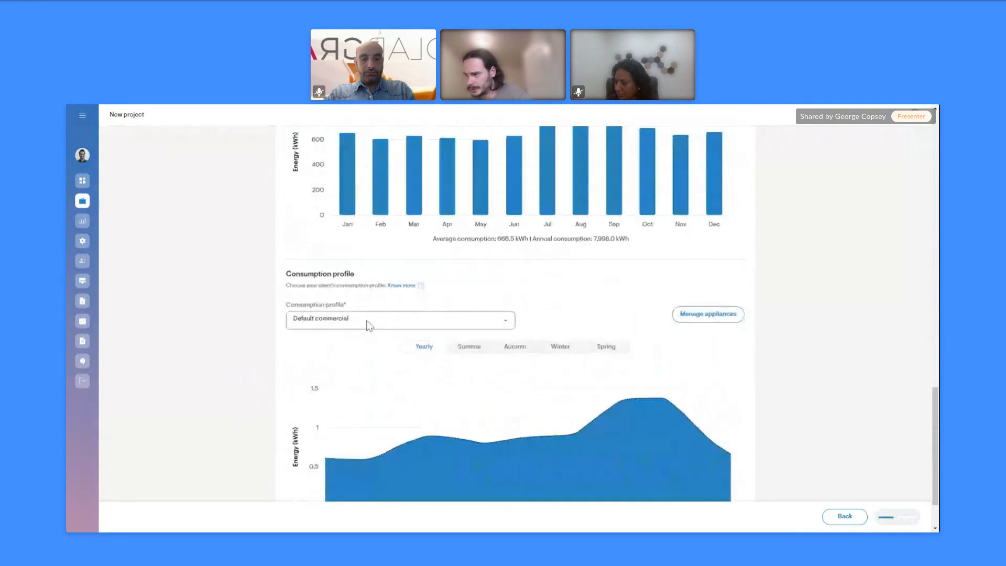
{"action": "left_click", "coordinate": [318, 321]}
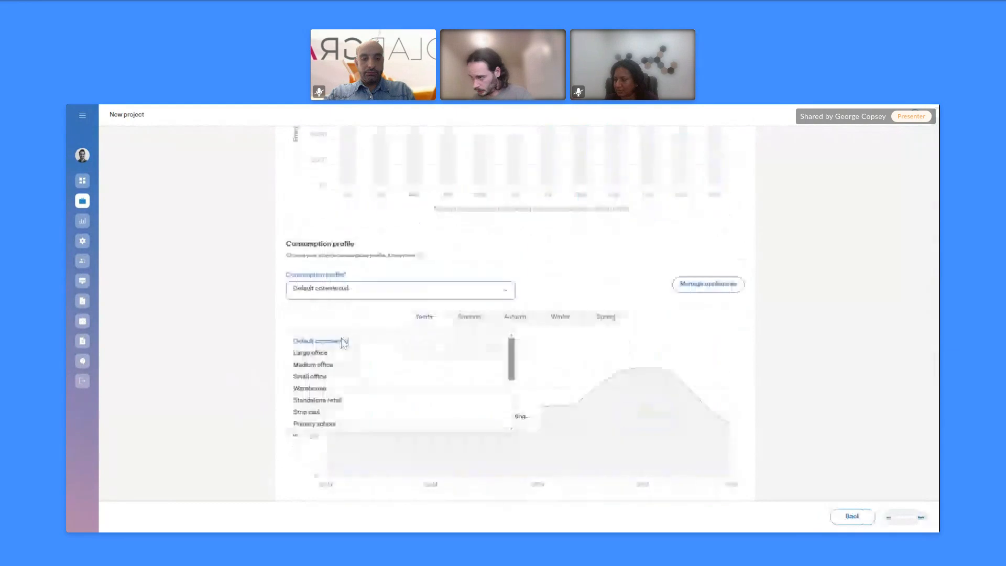
{"action": "scroll", "coordinate": [329, 383], "scroll_direction": "down", "scroll_amount": 3}
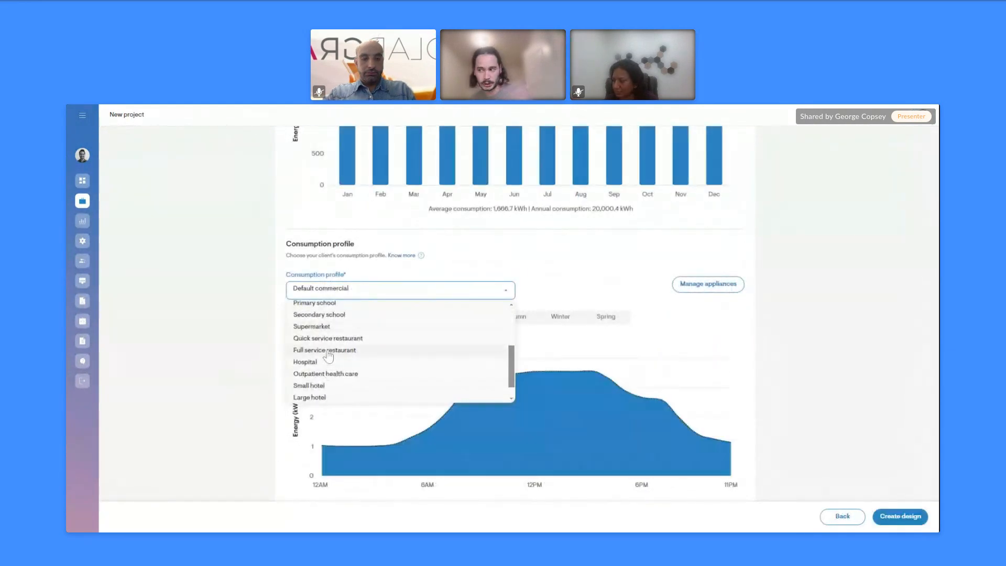
{"action": "left_click", "coordinate": [327, 351]}
{"action": "left_click", "coordinate": [328, 350]}
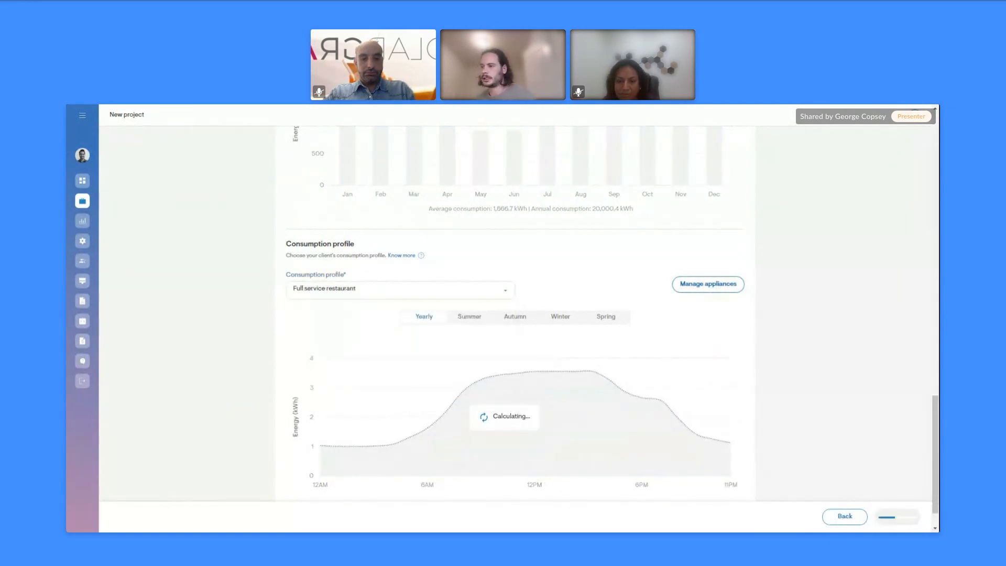
{"action": "left_click", "coordinate": [896, 518]}
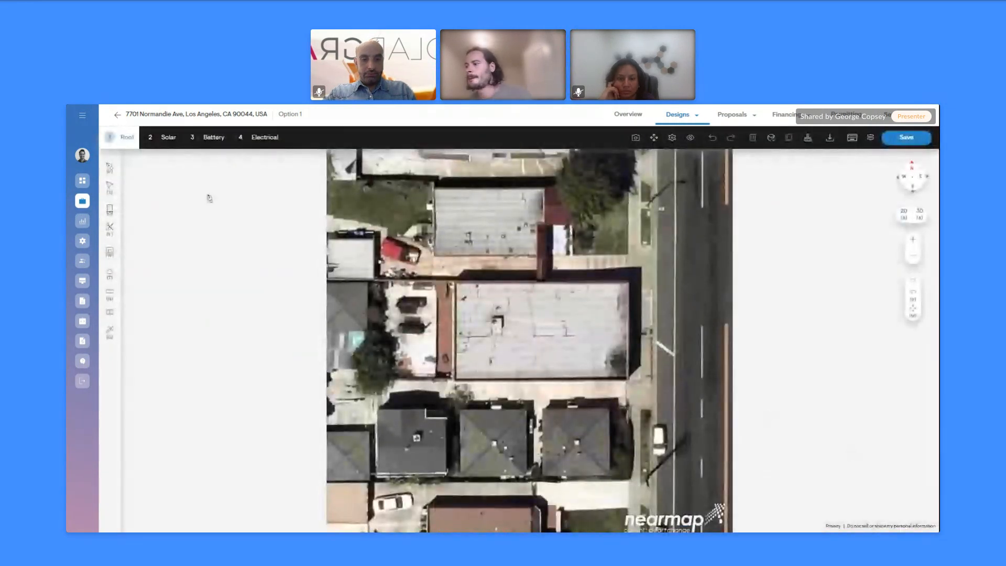
Auto-detect the flat roof outline, then its pitch, walls and surrounding trees
{"action": "left_click", "coordinate": [110, 168]}
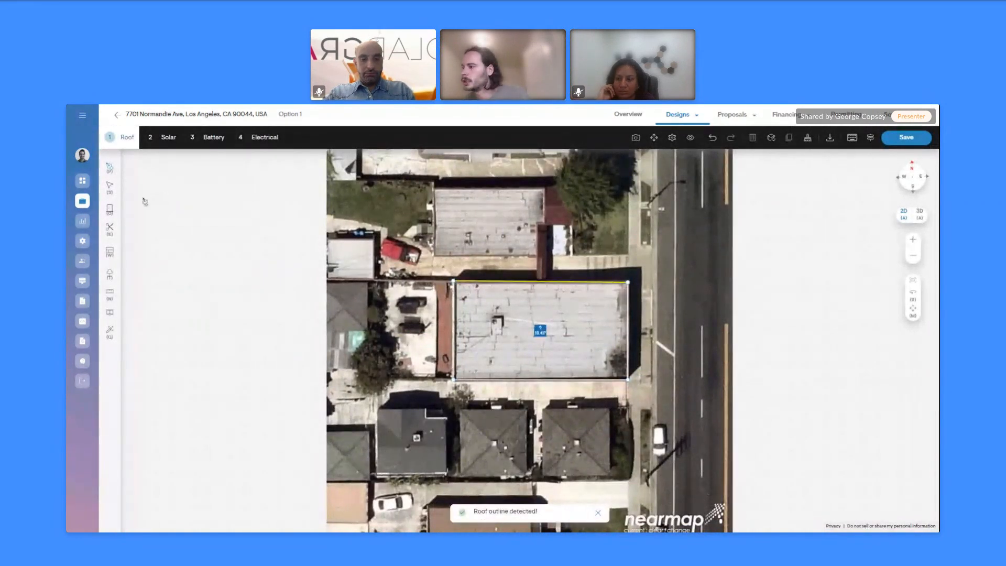
{"action": "left_click", "coordinate": [109, 335]}
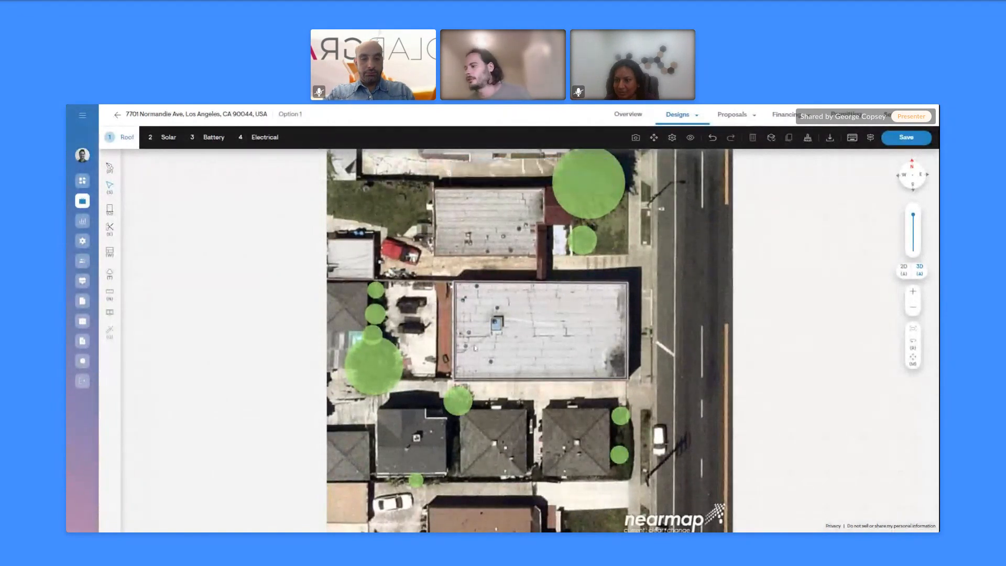
Tilt the 3D model side-on, toggle the split-screen satellite view, then go to the Solar step
{"action": "middle_click_drag", "start_coordinate": [623, 386], "coordinate": [620, 317]}
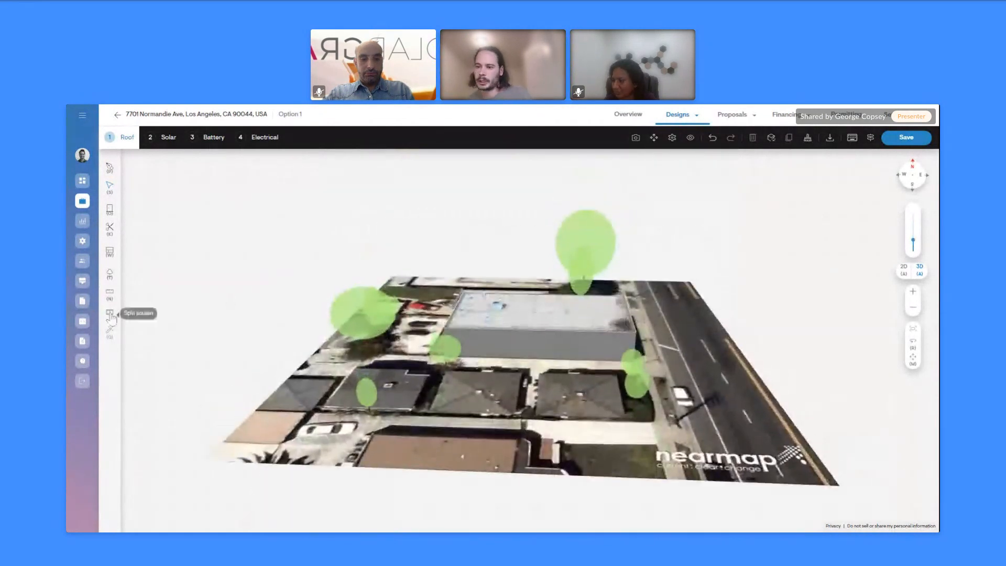
{"action": "left_click", "coordinate": [110, 314]}
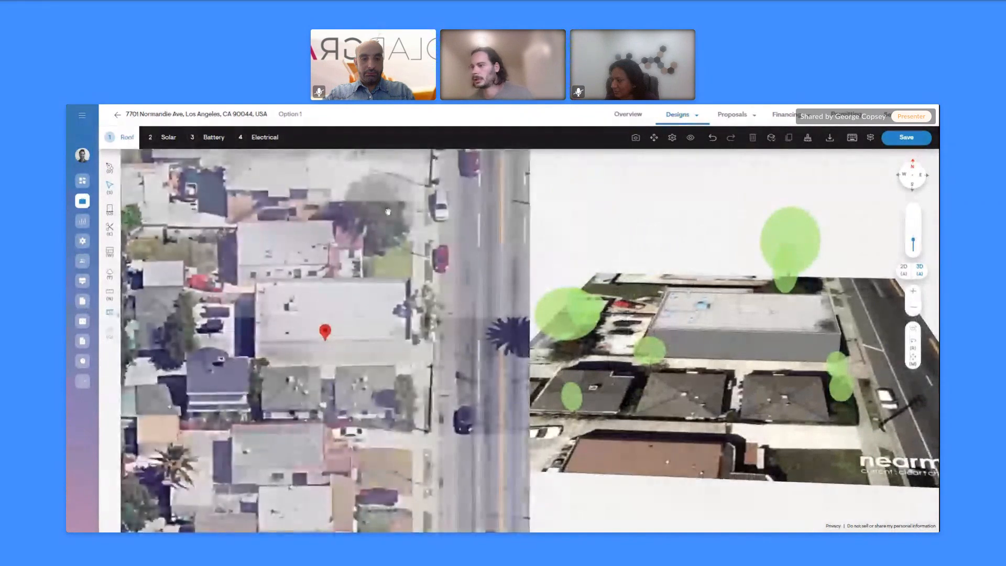
{"action": "left_click", "coordinate": [513, 164]}
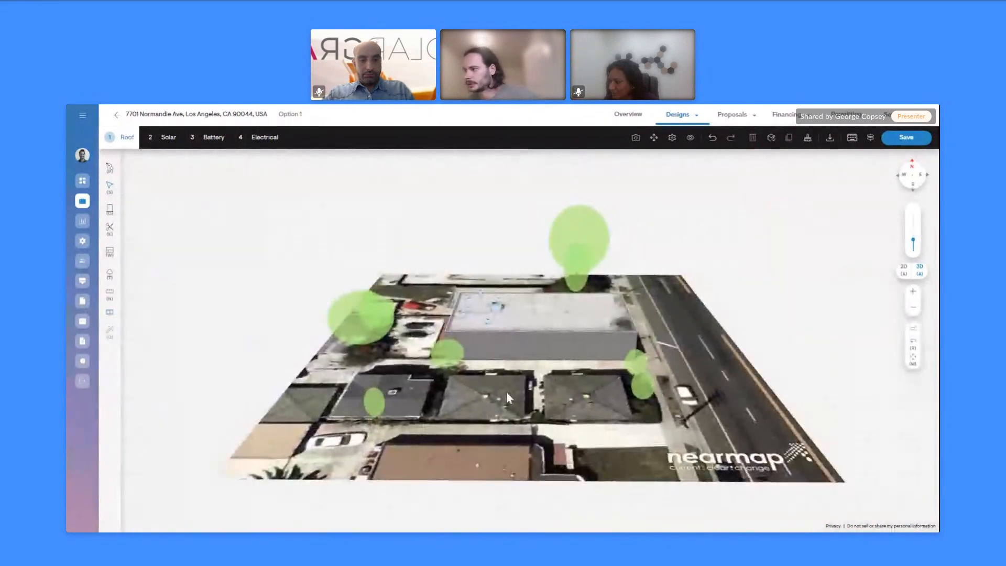
{"action": "left_click", "coordinate": [169, 137]}
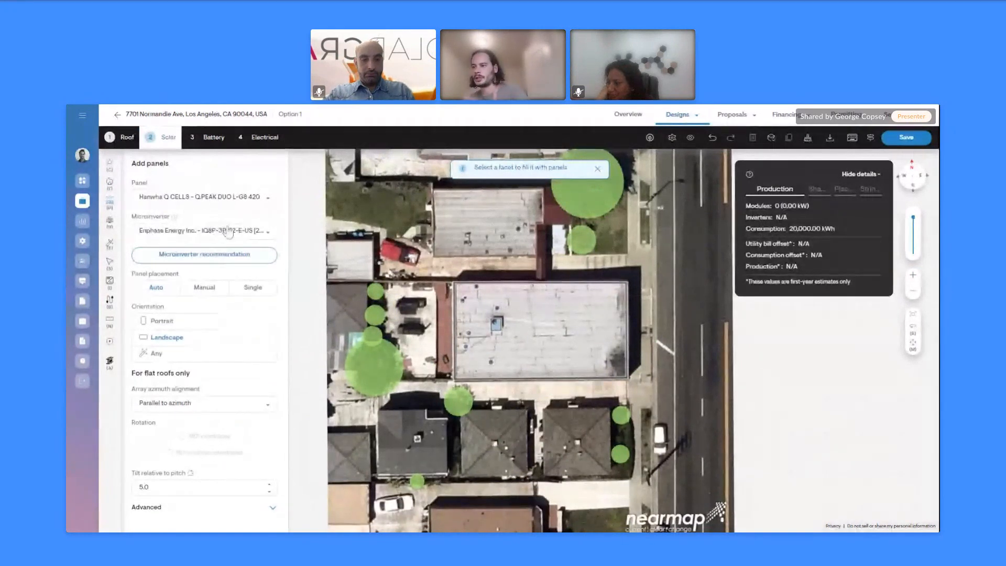
Choose LONGi Solar Technology panels, keep arrays parallel to azimuth, and set tilt to 15
{"action": "left_click", "coordinate": [229, 198]}
{"action": "left_click", "coordinate": [203, 318]}
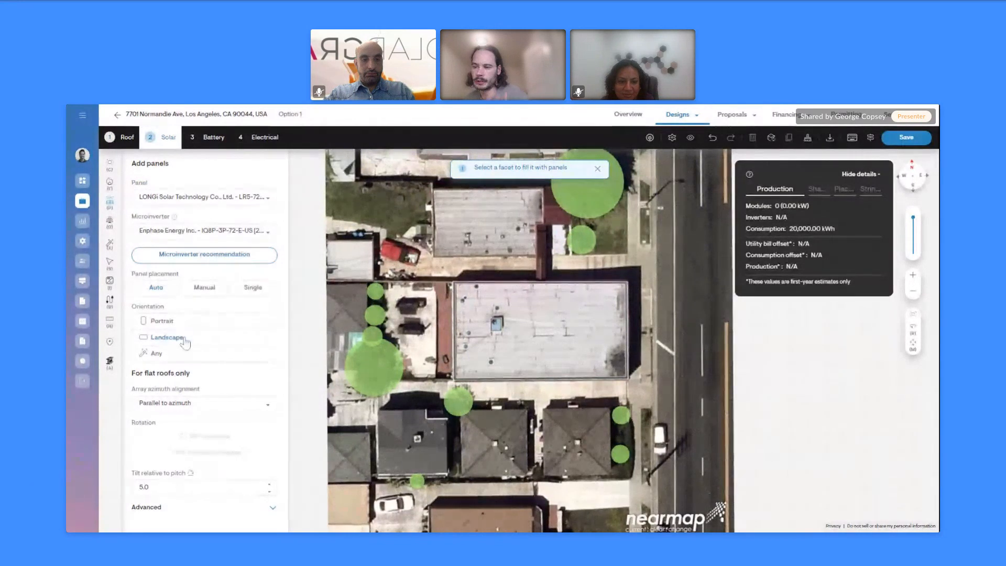
{"action": "left_click_drag", "start_coordinate": [144, 382], "coordinate": [222, 381]}
{"action": "left_click", "coordinate": [223, 381]}
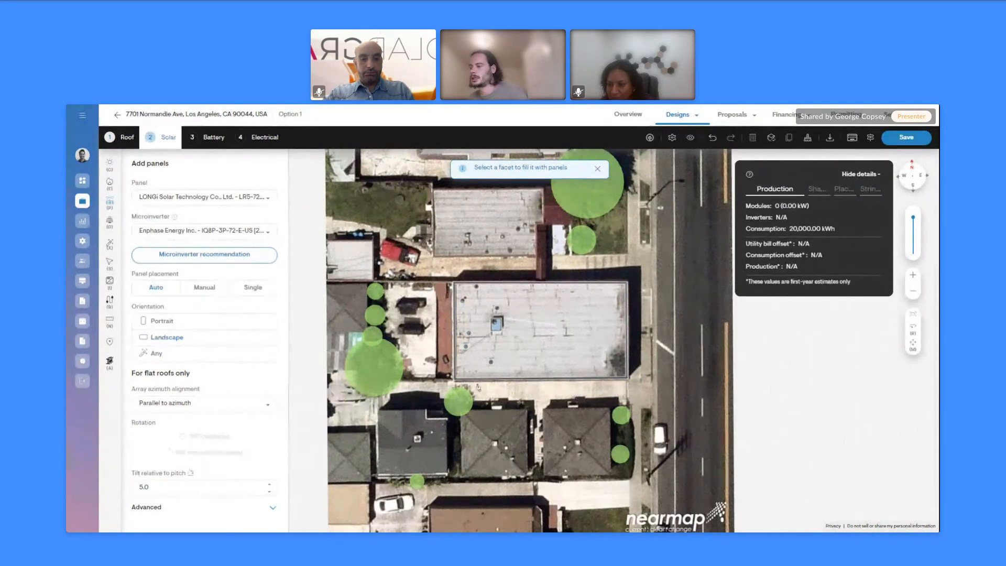
{"action": "left_click", "coordinate": [224, 413]}
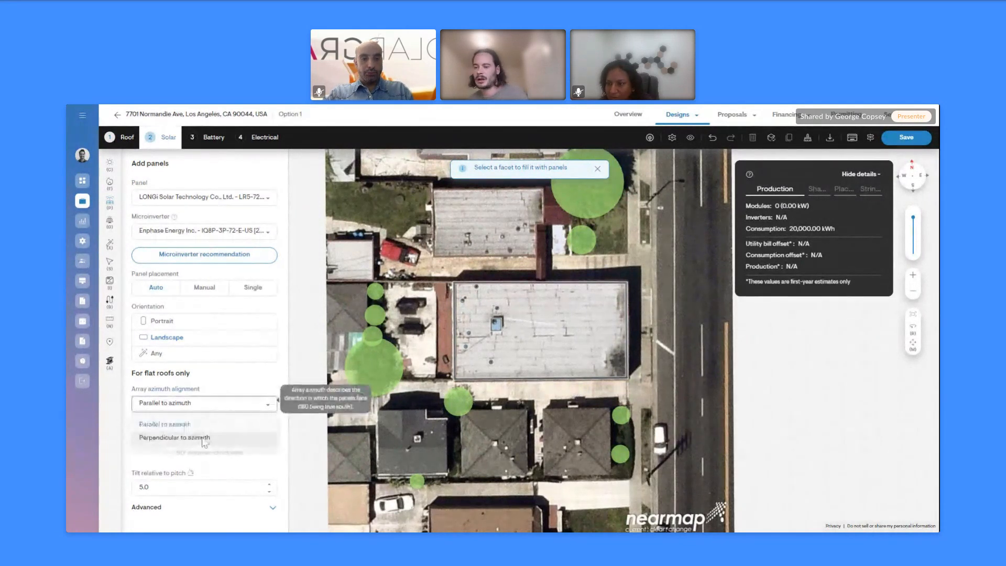
{"action": "left_click", "coordinate": [201, 438]}
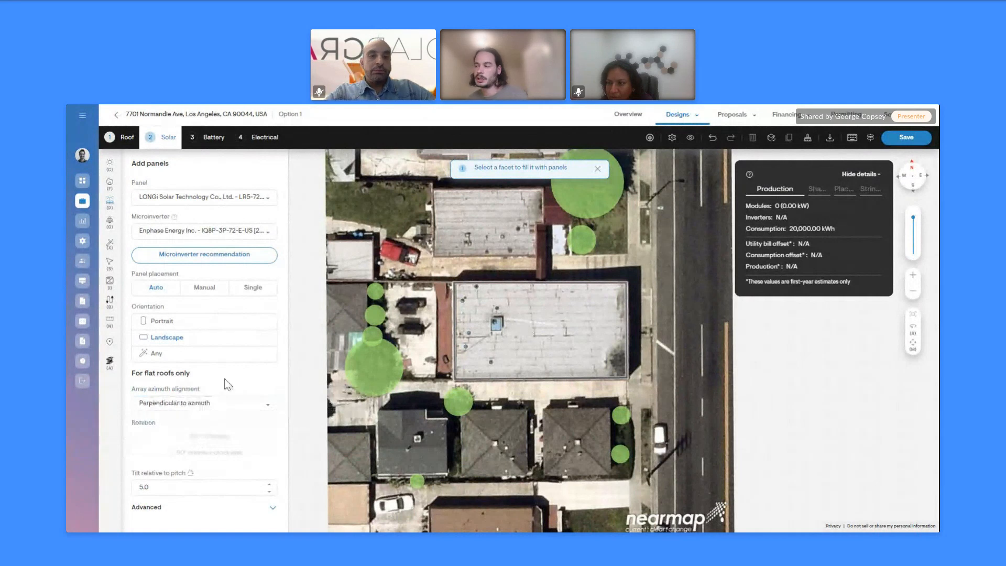
{"action": "left_click", "coordinate": [198, 407]}
{"action": "left_click", "coordinate": [194, 422]}
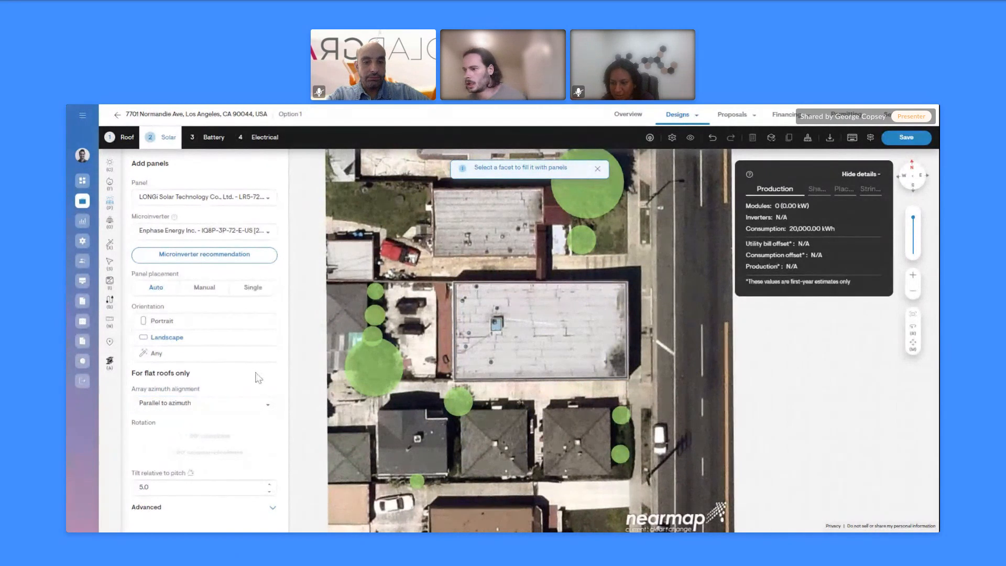
{"action": "left_click_drag", "start_coordinate": [157, 488], "coordinate": [122, 489]}
{"action": "type", "text": "15"}
{"action": "left_click", "coordinate": [282, 456]}
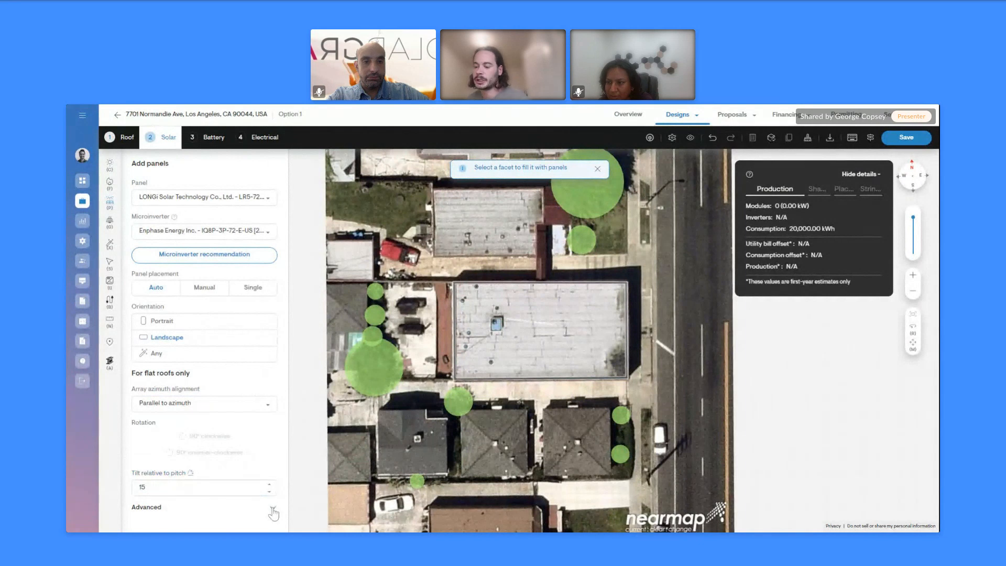
Set advanced row spacing to 36 in and fill the flat roof with panels
{"action": "left_click", "coordinate": [272, 507]}
{"action": "scroll", "coordinate": [264, 447], "scroll_direction": "down", "scroll_amount": 1}
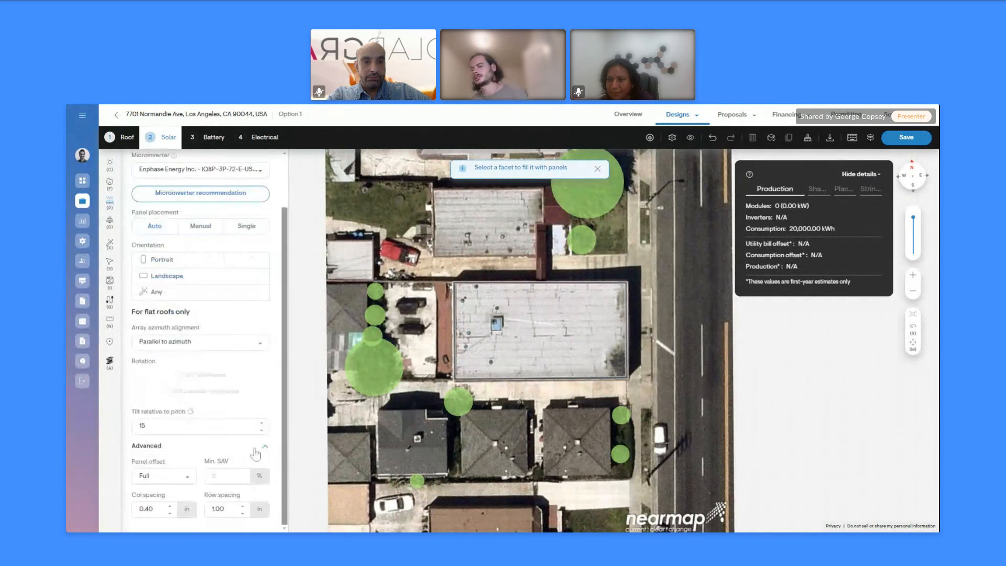
{"action": "left_click", "coordinate": [225, 509]}
{"action": "type", "text": "36"}
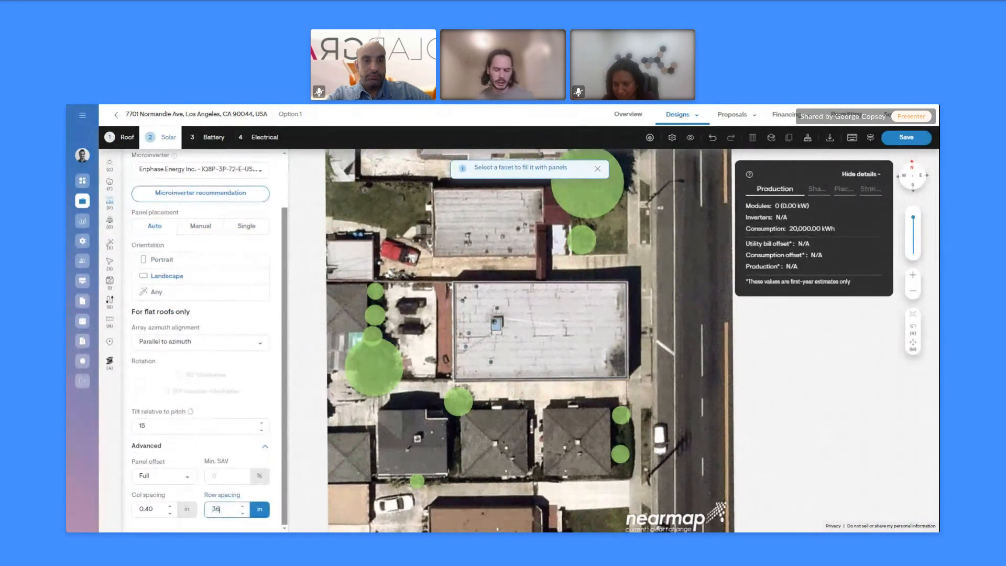
{"action": "left_click", "coordinate": [278, 466]}
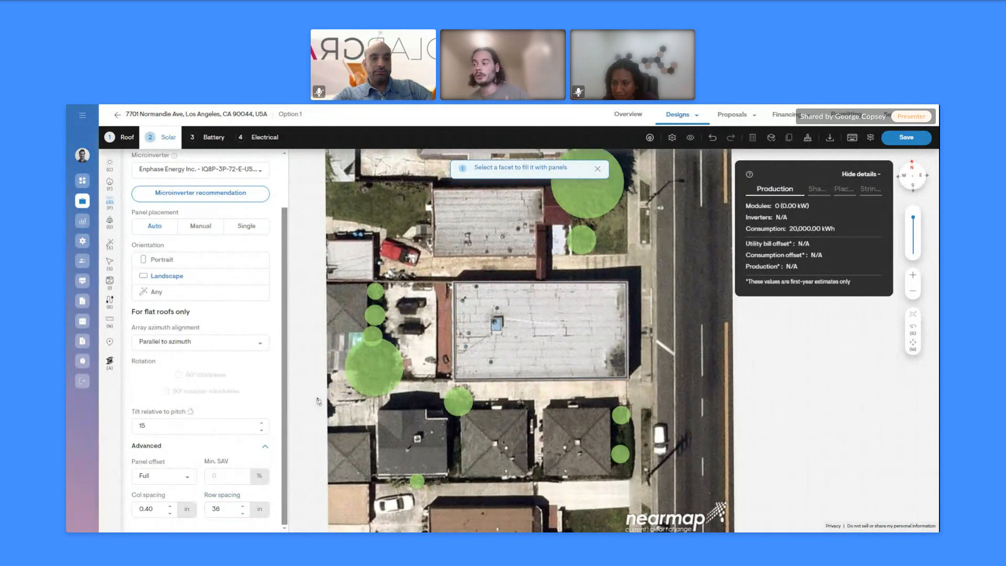
{"action": "left_click", "coordinate": [265, 447]}
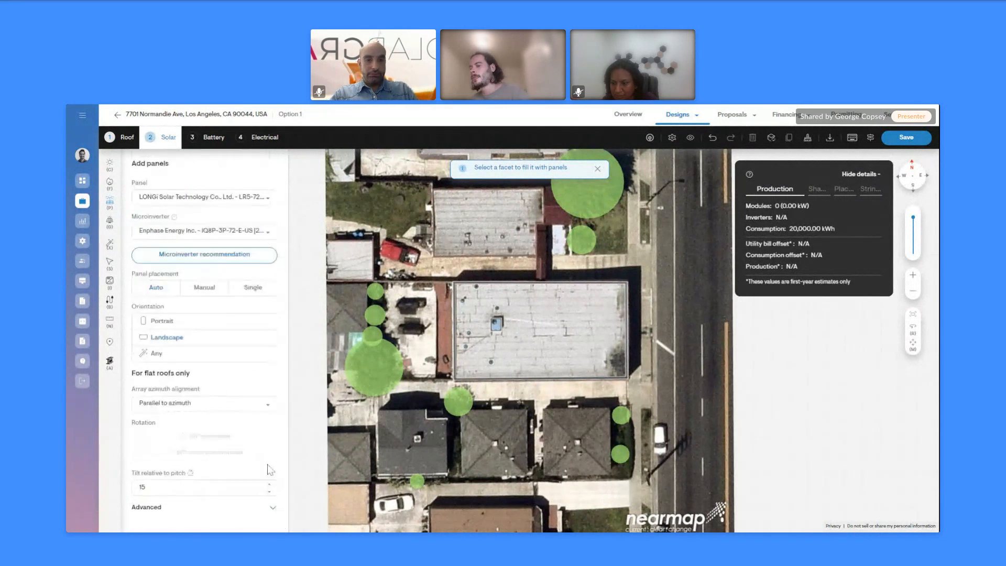
{"action": "left_click", "coordinate": [546, 343]}
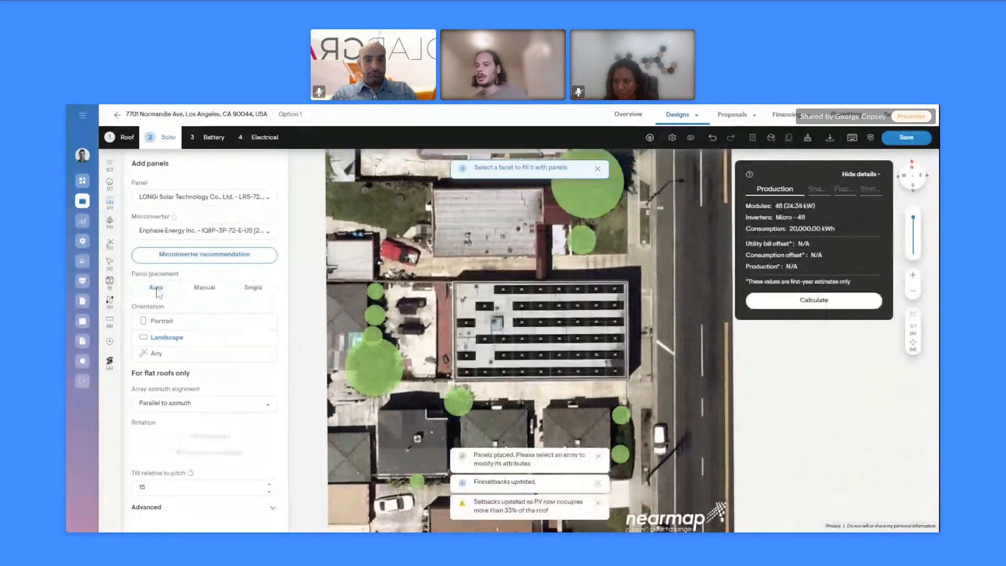
Change the rooftop array's tilt to 5 so invalid panels drop out
{"action": "left_click", "coordinate": [576, 364]}
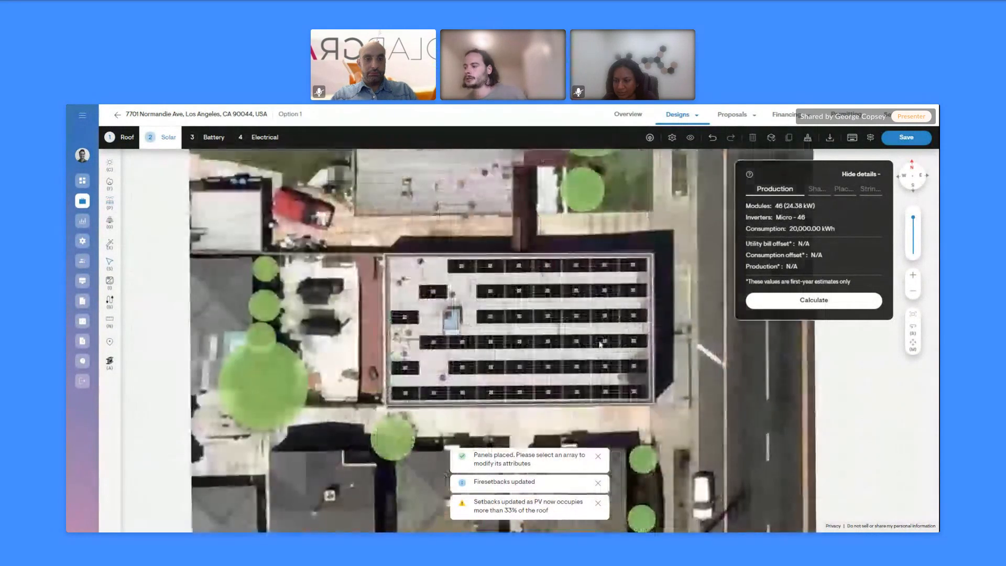
{"action": "scroll", "coordinate": [586, 335], "scroll_direction": "up", "scroll_amount": 4}
{"action": "right_click_drag", "start_coordinate": [587, 335], "coordinate": [589, 309]}
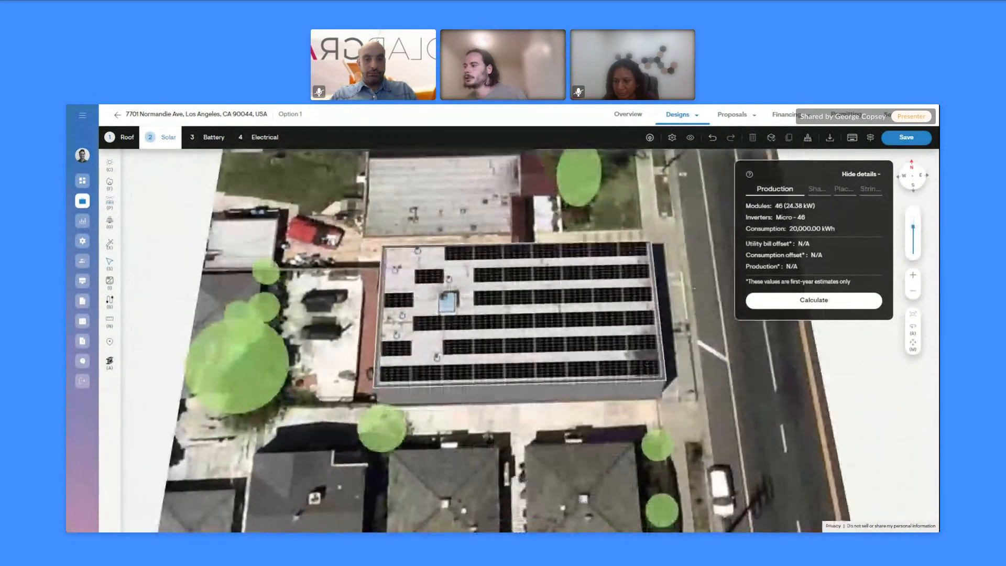
{"action": "right_click_drag", "start_coordinate": [574, 378], "coordinate": [569, 359]}
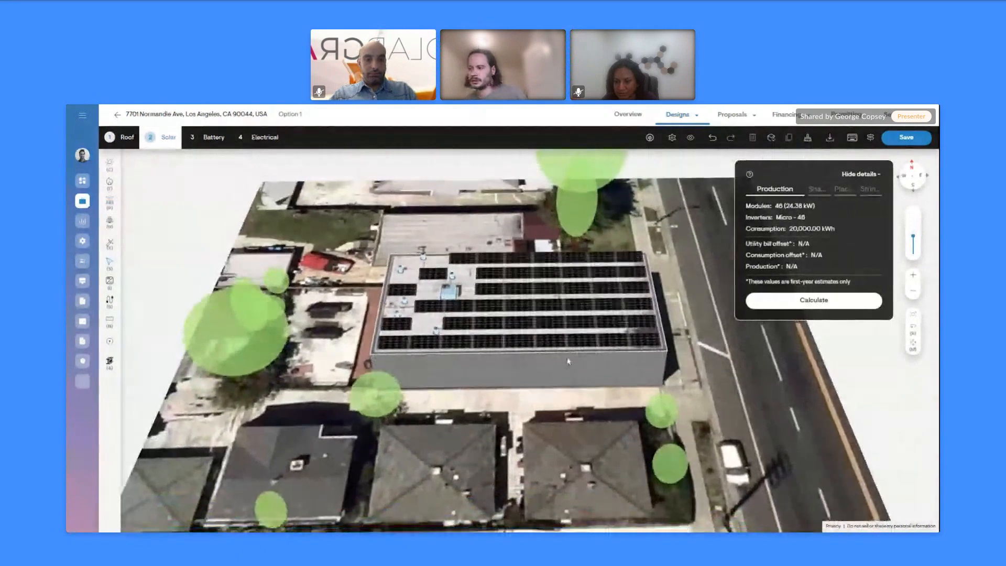
{"action": "right_click_drag", "start_coordinate": [546, 326], "coordinate": [544, 320]}
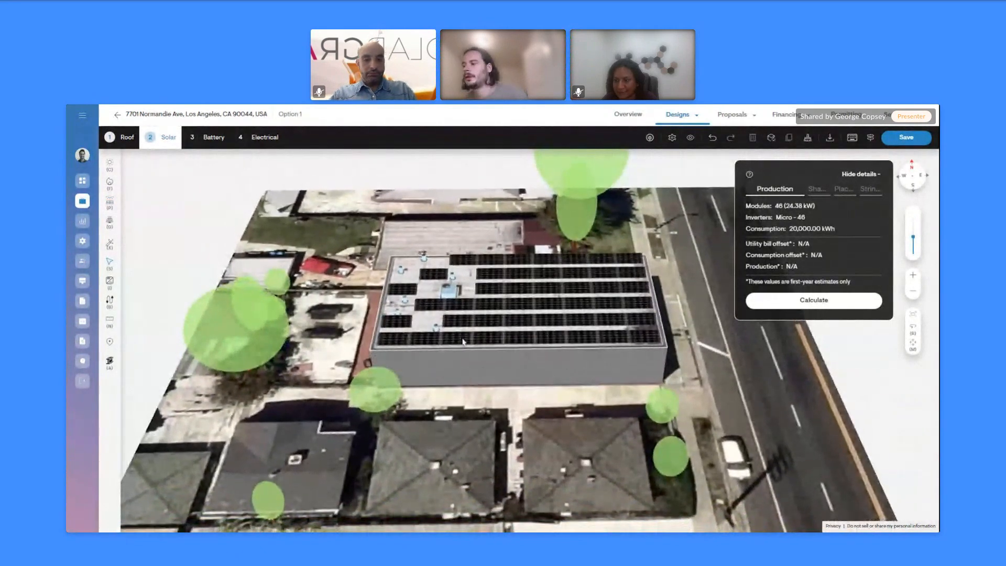
{"action": "right_click_drag", "start_coordinate": [487, 342], "coordinate": [520, 354]}
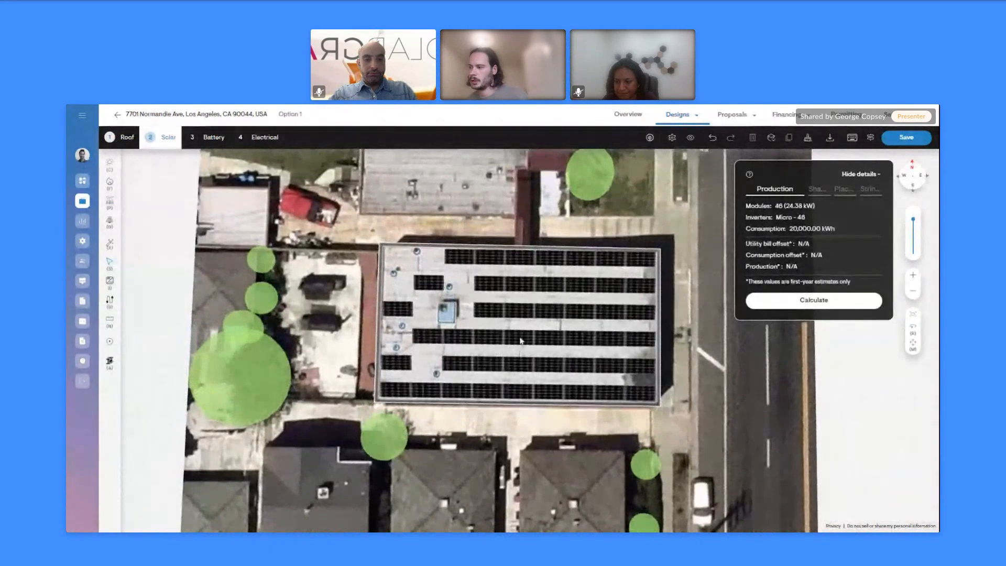
{"action": "left_click", "coordinate": [520, 354]}
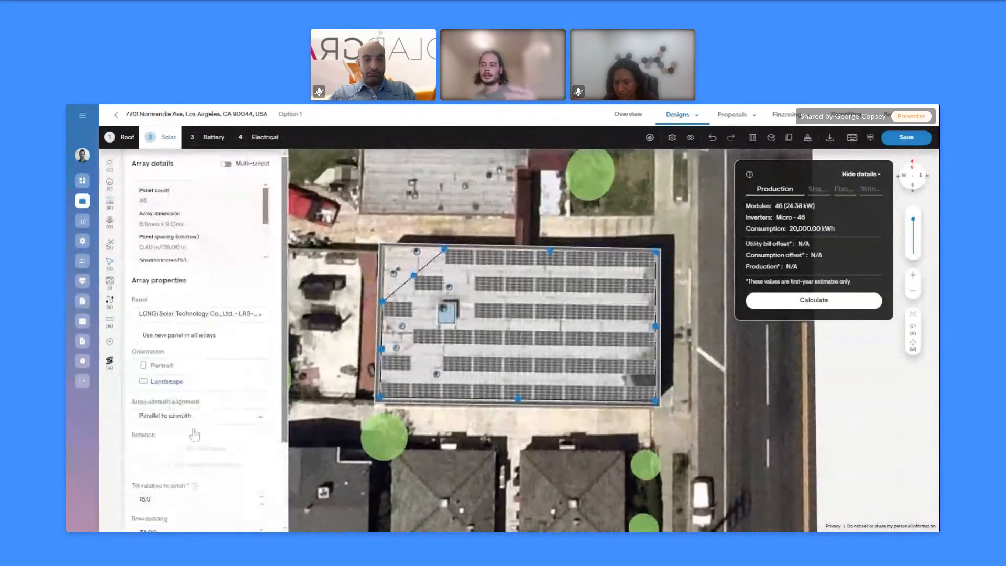
{"action": "scroll", "coordinate": [196, 434], "scroll_direction": "down", "scroll_amount": 2}
{"action": "left_click_drag", "start_coordinate": [162, 455], "coordinate": [105, 441]}
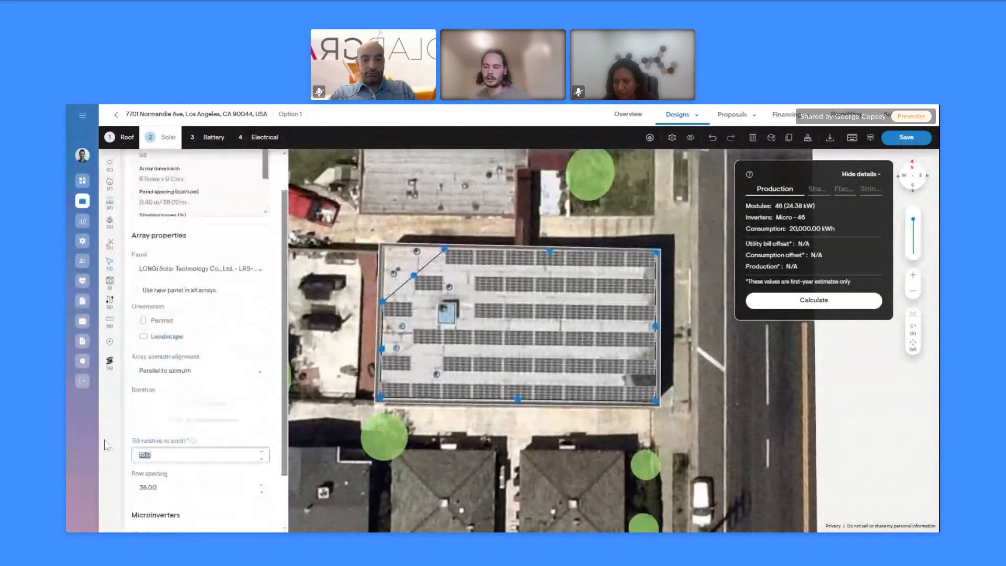
{"action": "type", "text": "5"}
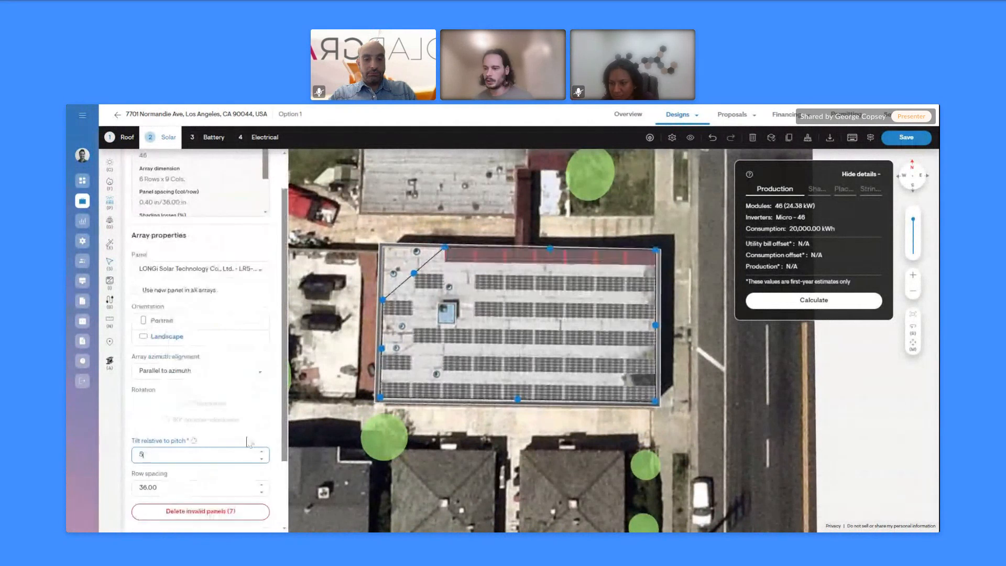
{"action": "left_click", "coordinate": [435, 479]}
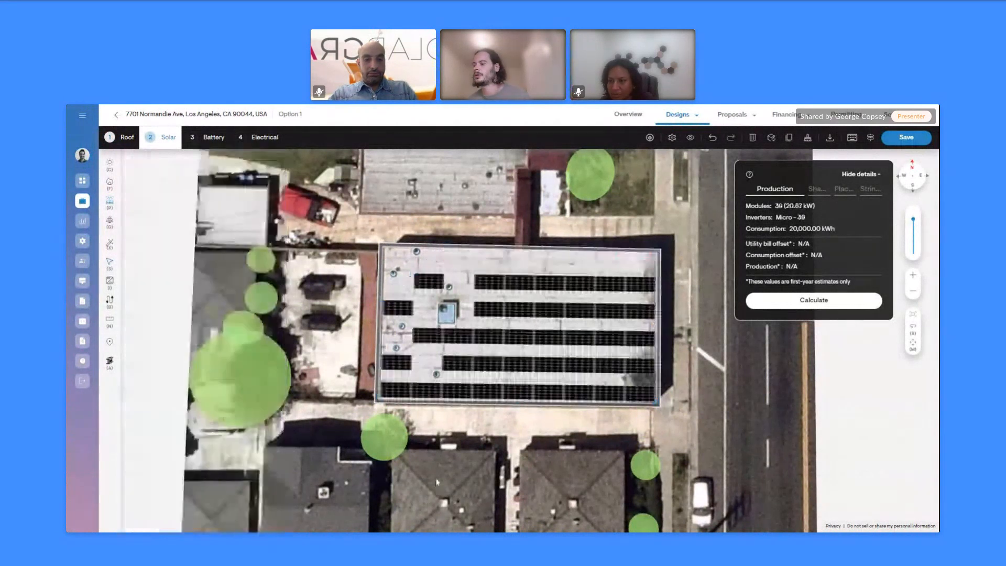
Delete individual rooftop panels until 33 modules (17.49 kW) remain
{"action": "left_click", "coordinate": [429, 287]}
{"action": "left_click", "coordinate": [429, 288]}
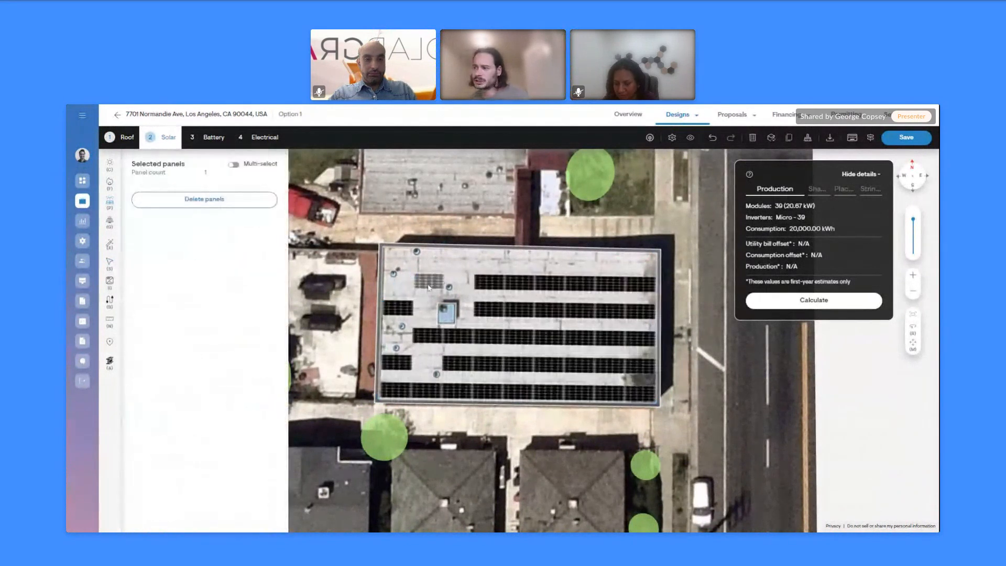
{"action": "key", "text": "Delete"}
{"action": "left_click", "coordinate": [398, 313]}
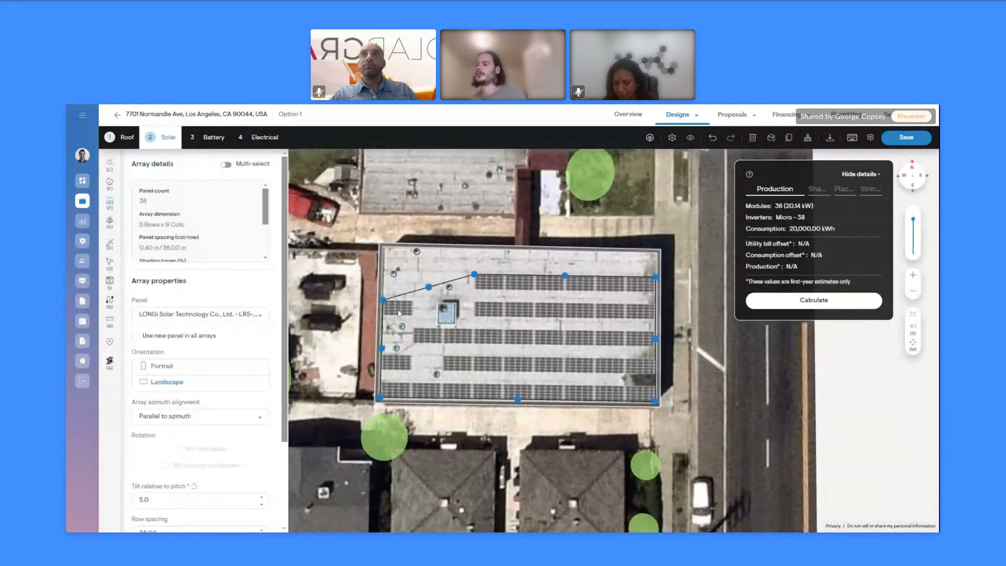
{"action": "left_click", "coordinate": [398, 313]}
{"action": "key", "text": "Delete"}
{"action": "left_click", "coordinate": [397, 360]}
{"action": "left_click", "coordinate": [397, 360]}
{"action": "key", "text": "Delete"}
{"action": "left_click", "coordinate": [431, 340]}
{"action": "left_click", "coordinate": [432, 340]}
{"action": "key", "text": "Delete"}
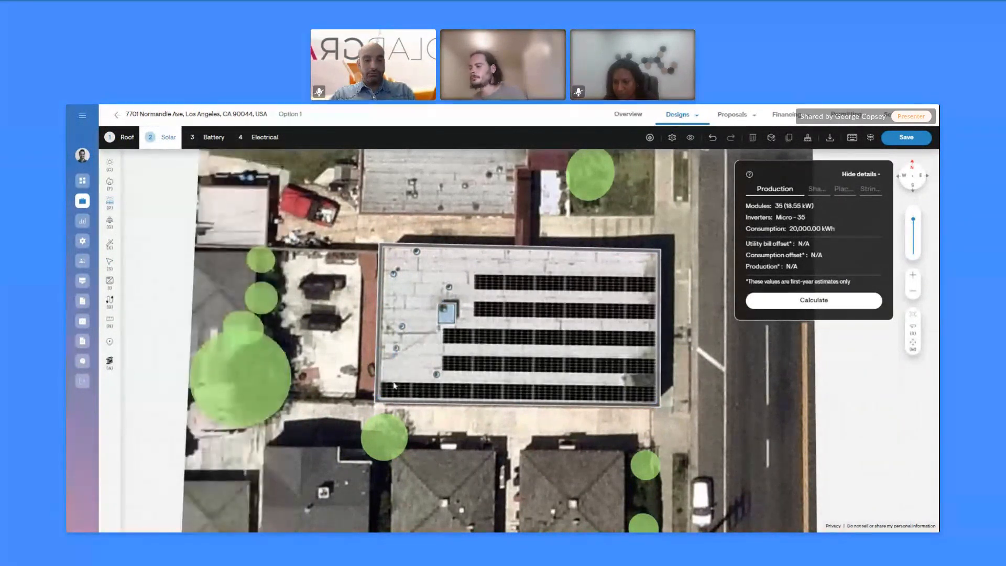
{"action": "left_click", "coordinate": [397, 388]}
{"action": "key", "text": "Delete"}
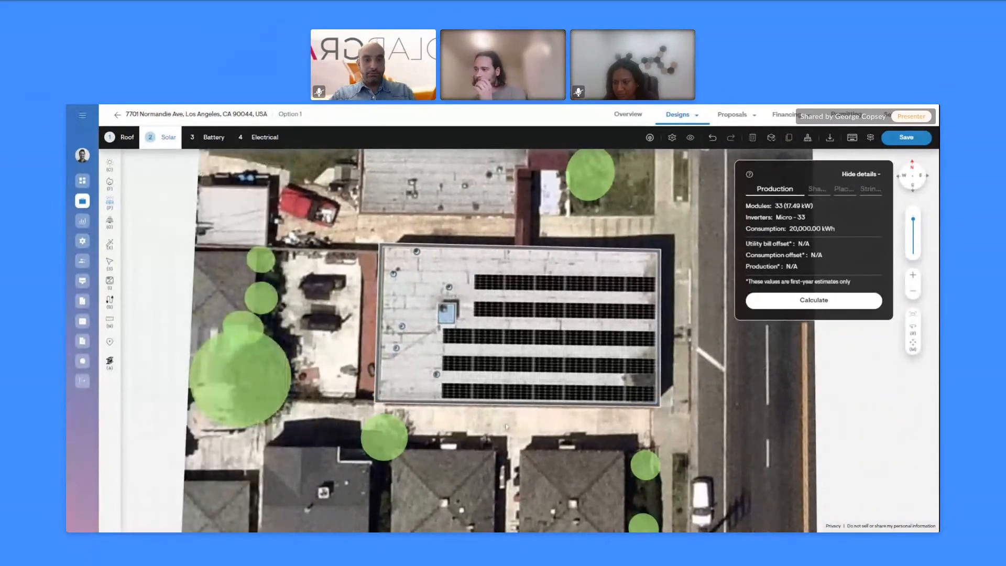
{"action": "right_click_drag", "start_coordinate": [500, 423], "coordinate": [503, 401]}
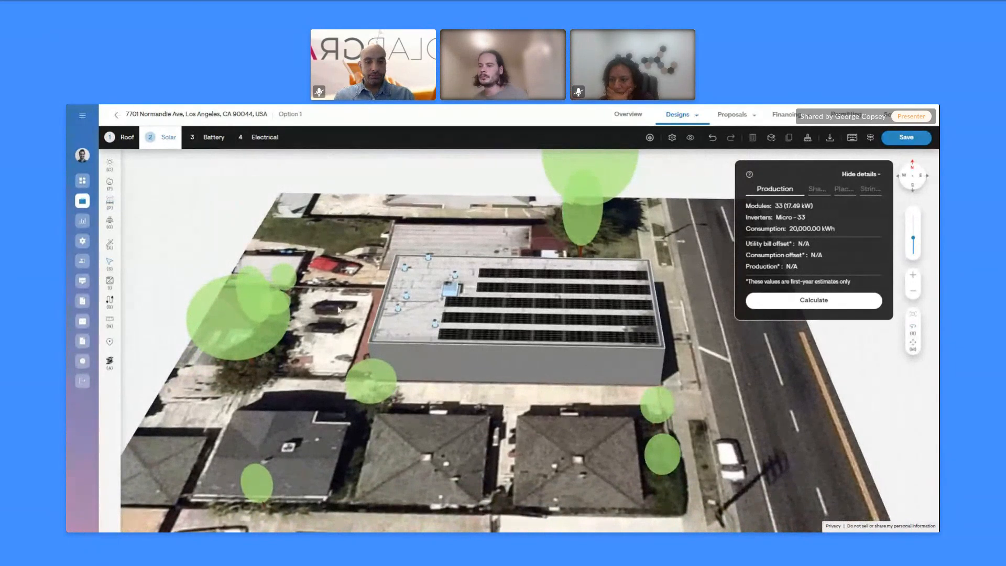
Start a ground-mount array with azimuth kept at 180, map turned north-up over the houses
{"action": "left_click", "coordinate": [110, 226]}
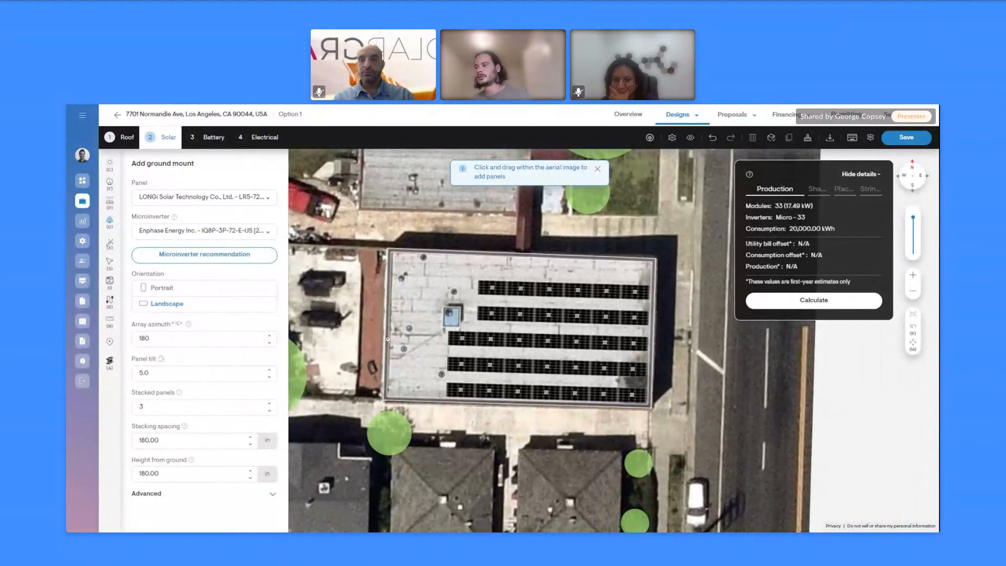
{"action": "left_click_drag", "start_coordinate": [166, 339], "coordinate": [76, 334]}
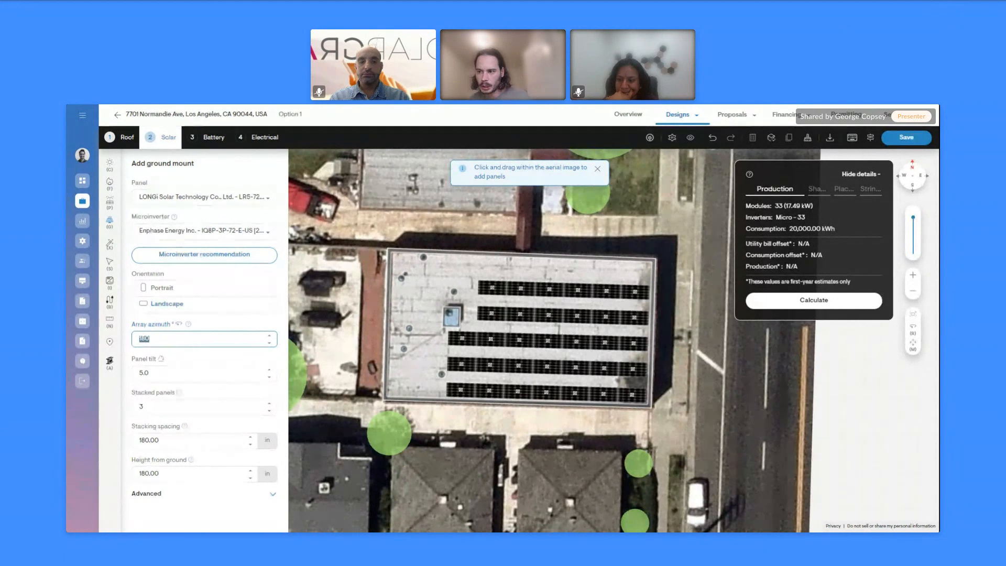
{"action": "left_click", "coordinate": [150, 338]}
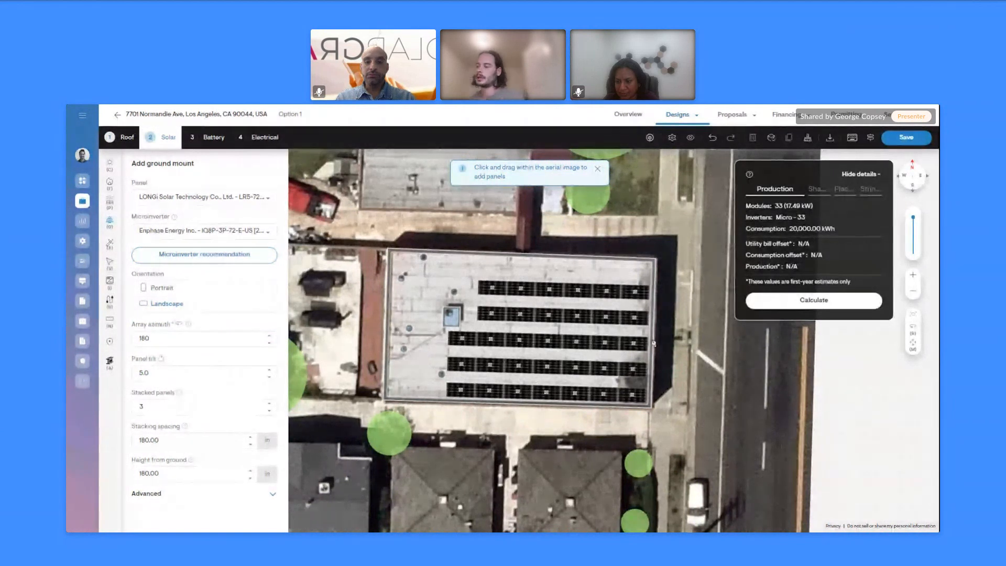
{"action": "right_click_drag", "start_coordinate": [654, 343], "coordinate": [536, 479]}
{"action": "scroll", "coordinate": [536, 479], "scroll_direction": "down", "scroll_amount": 4}
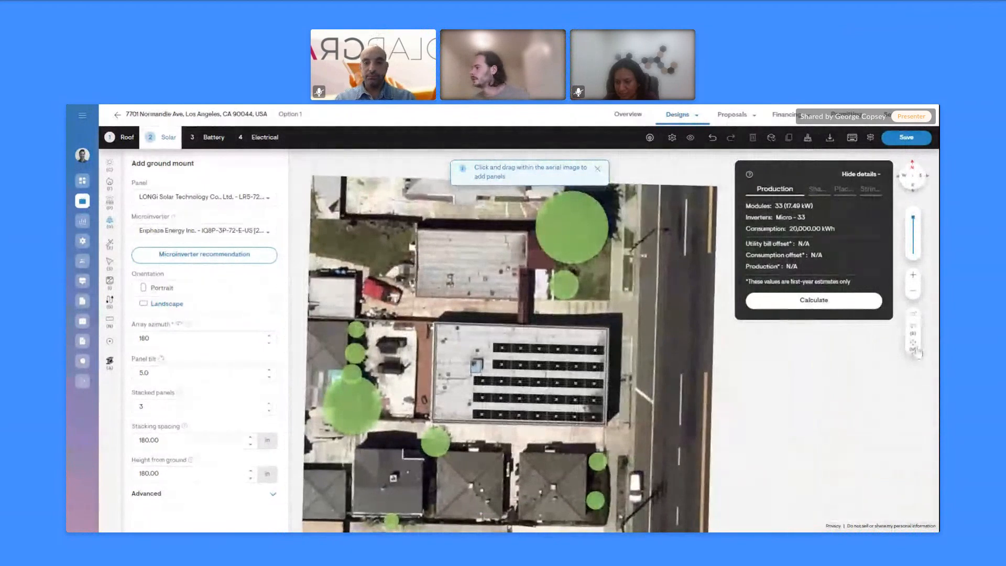
{"action": "left_click_drag", "start_coordinate": [502, 486], "coordinate": [487, 400]}
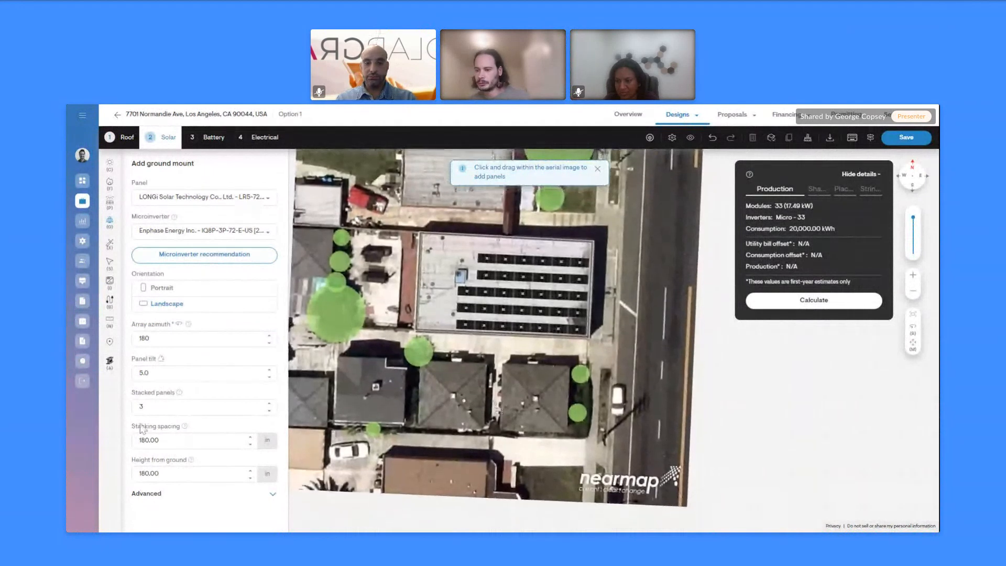
Draw a 5-stacked-panel ground-mount array over the house roofs below the building
{"action": "left_click", "coordinate": [269, 403]}
{"action": "left_click", "coordinate": [269, 403]}
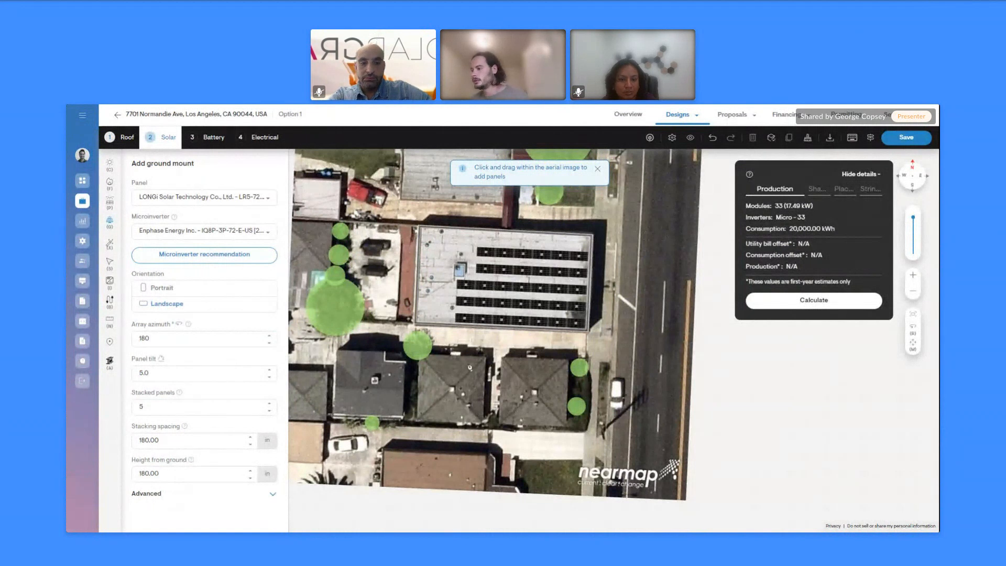
{"action": "left_click_drag", "start_coordinate": [502, 390], "coordinate": [555, 423]}
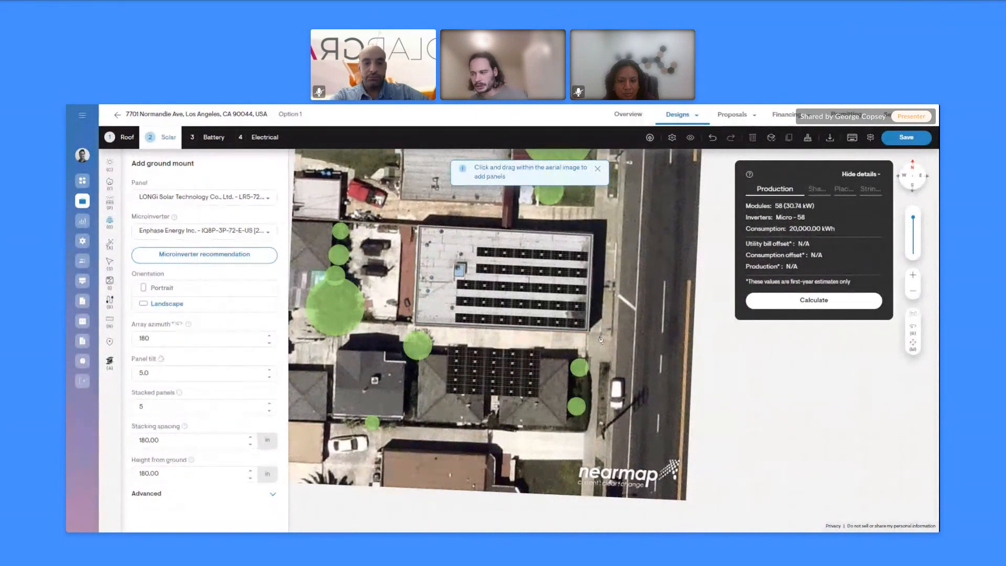
{"action": "right_click_drag", "start_coordinate": [568, 350], "coordinate": [382, 213]}
{"action": "scroll", "coordinate": [479, 286], "scroll_direction": "up", "scroll_amount": 4}
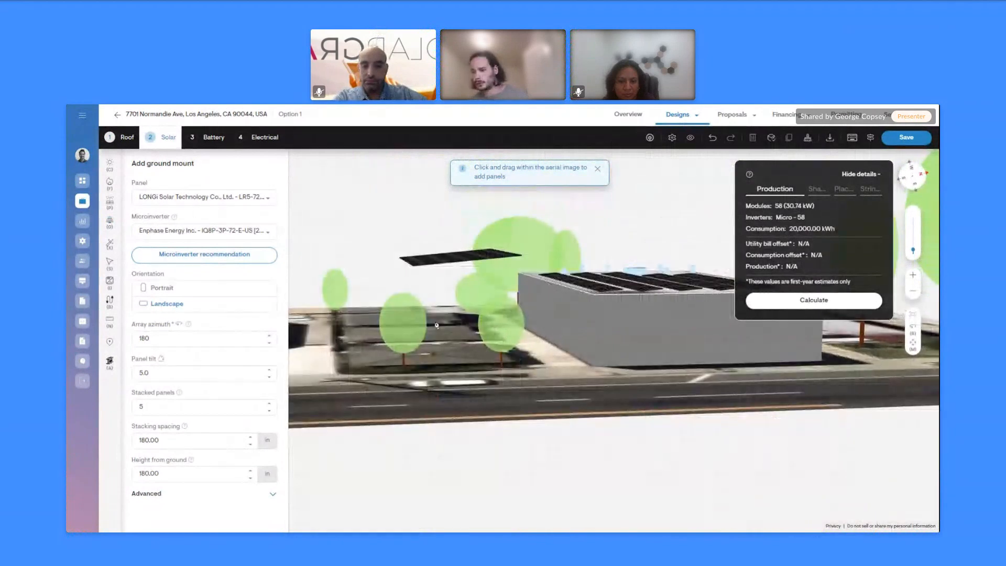
{"action": "right_click_drag", "start_coordinate": [484, 353], "coordinate": [491, 378]}
{"action": "scroll", "coordinate": [469, 267], "scroll_direction": "up", "scroll_amount": 3}
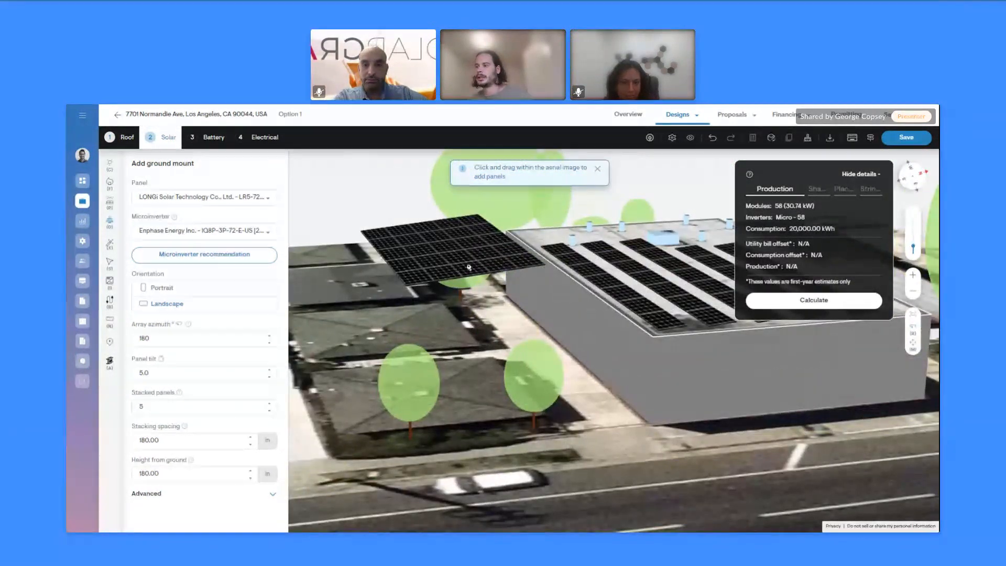
{"action": "scroll", "coordinate": [469, 267], "scroll_direction": "up", "scroll_amount": 5}
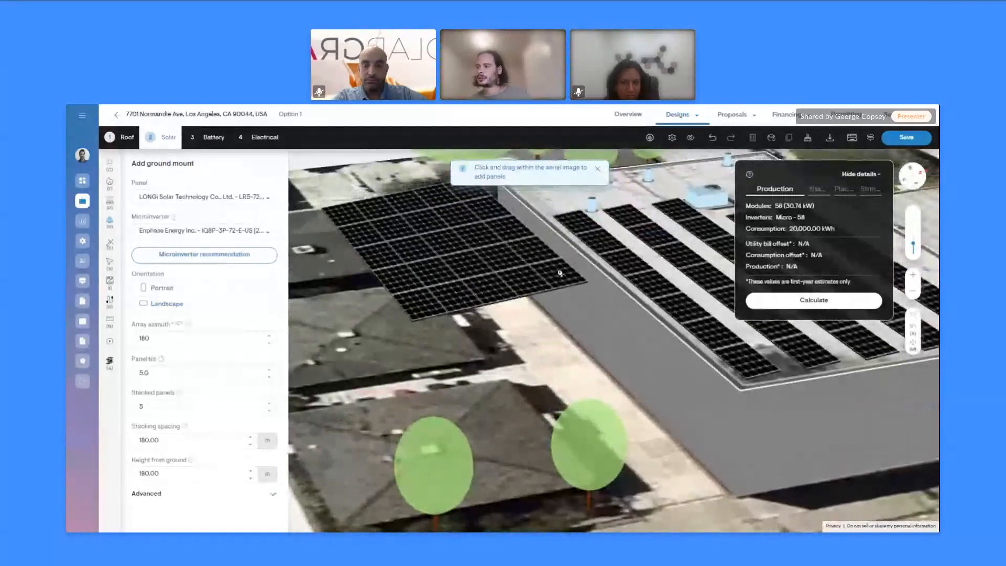
{"action": "scroll", "coordinate": [559, 273], "scroll_direction": "up", "scroll_amount": 4}
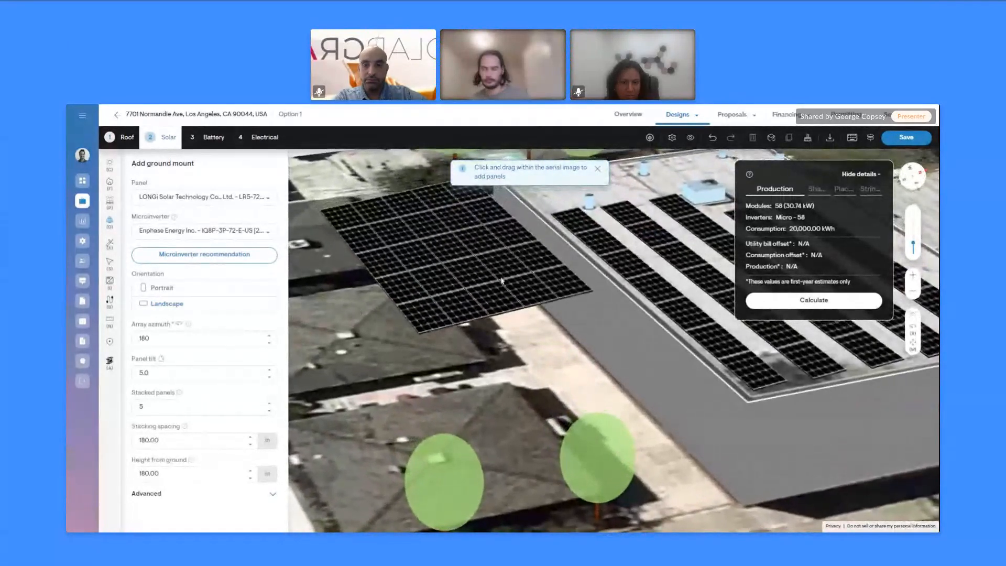
{"action": "left_click", "coordinate": [501, 282]}
{"action": "left_click_drag", "start_coordinate": [158, 484], "coordinate": [106, 474]}
{"action": "type", "text": "4"}
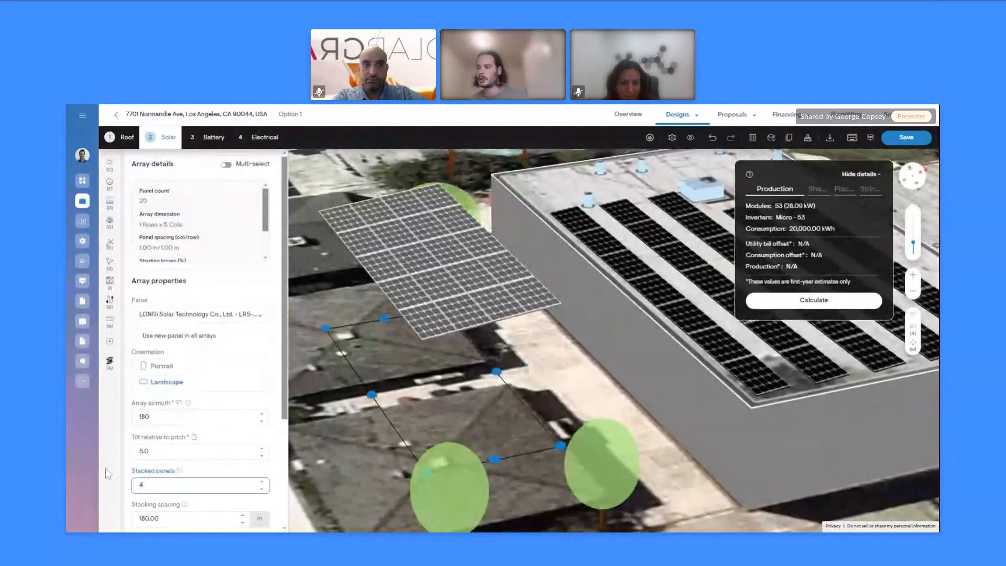
{"action": "key", "text": "BackSpace"}
{"action": "type", "text": "7"}
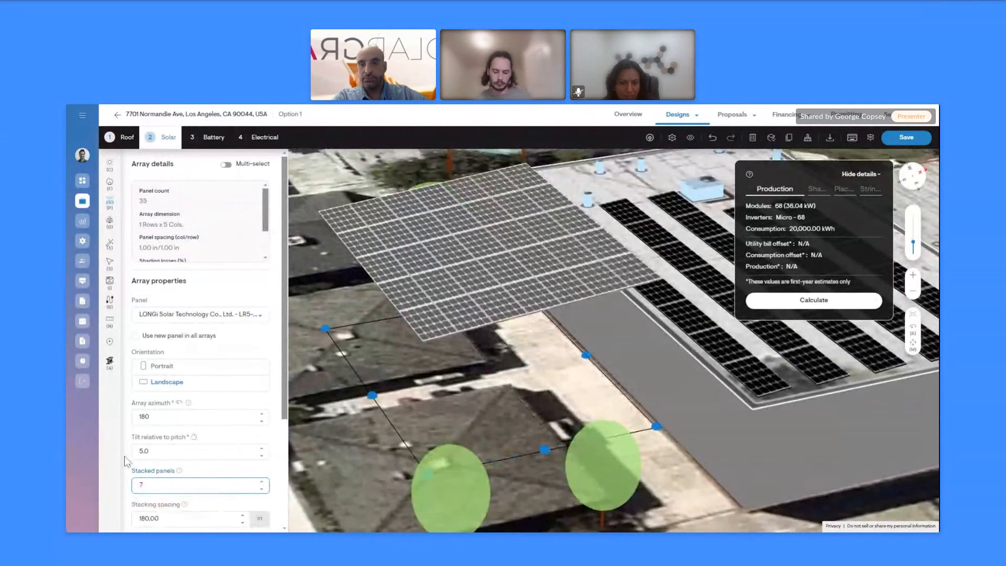
{"action": "key", "text": "BackSpace"}
{"action": "type", "text": "5"}
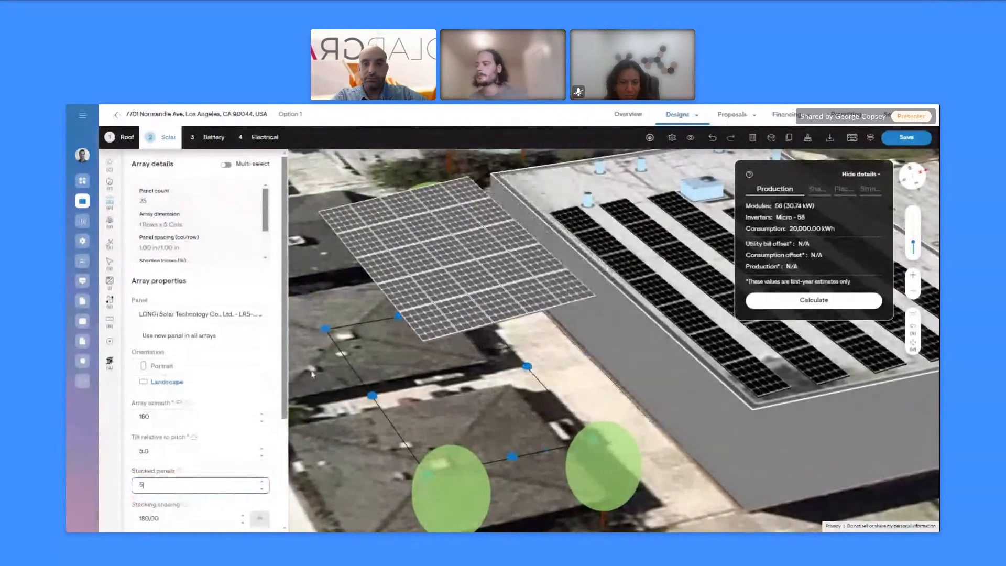
{"action": "left_click", "coordinate": [667, 455]}
{"action": "right_click_drag", "start_coordinate": [668, 455], "coordinate": [563, 227]}
{"action": "scroll", "coordinate": [581, 273], "scroll_direction": "up", "scroll_amount": 3}
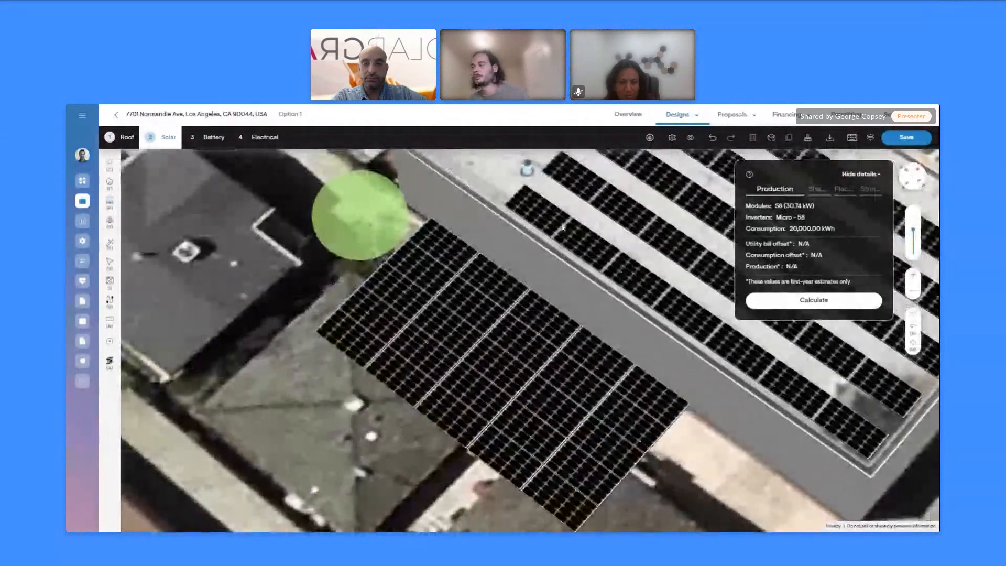
{"action": "scroll", "coordinate": [563, 227], "scroll_direction": "down", "scroll_amount": 4}
{"action": "right_click_drag", "start_coordinate": [336, 294], "coordinate": [358, 387]}
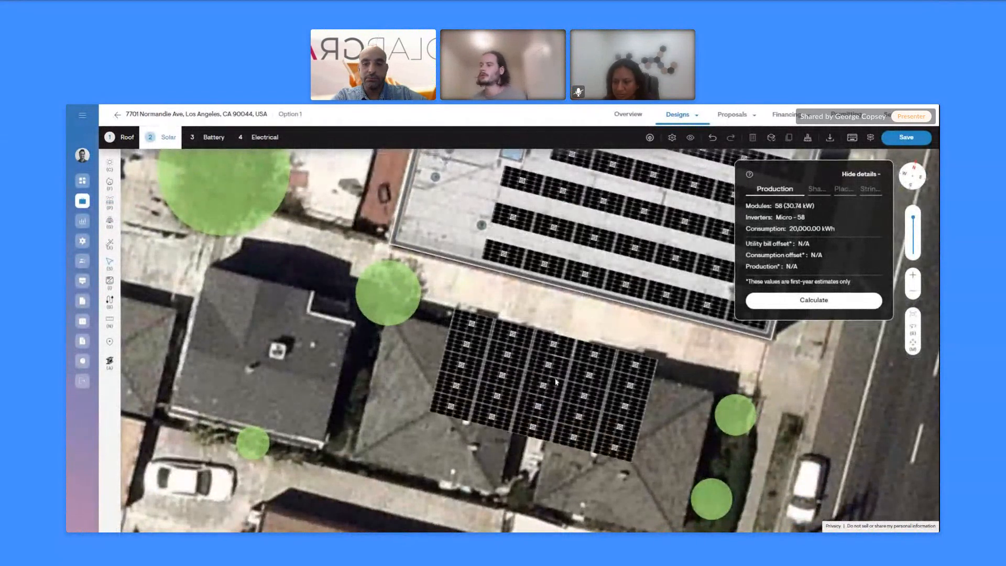
{"action": "right_click_drag", "start_coordinate": [406, 361], "coordinate": [411, 364]}
{"action": "right_click_drag", "start_coordinate": [676, 346], "coordinate": [665, 323]}
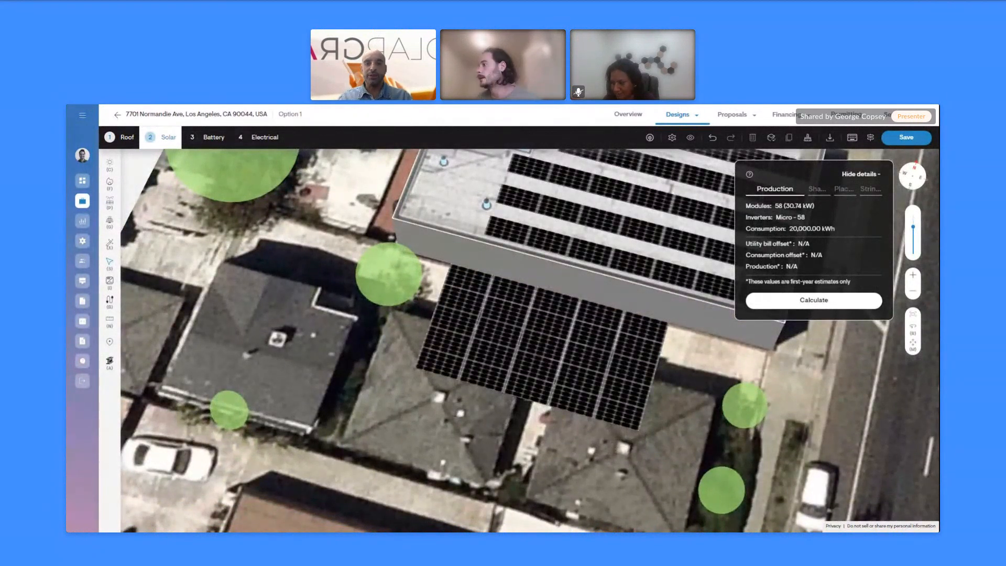
Calculate production estimates, then save the design and open the web quote
{"action": "left_click", "coordinate": [803, 307]}
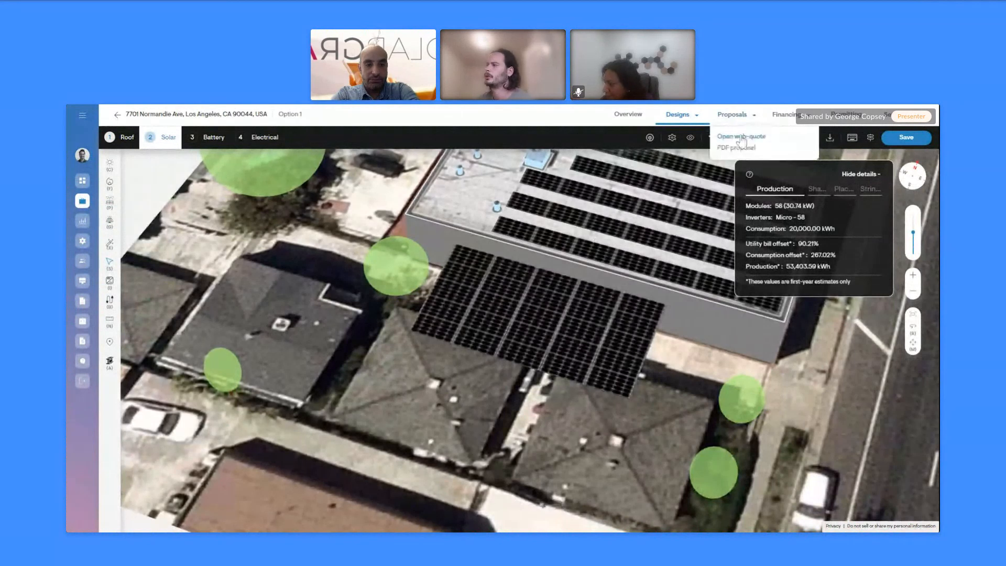
{"action": "left_click", "coordinate": [740, 137]}
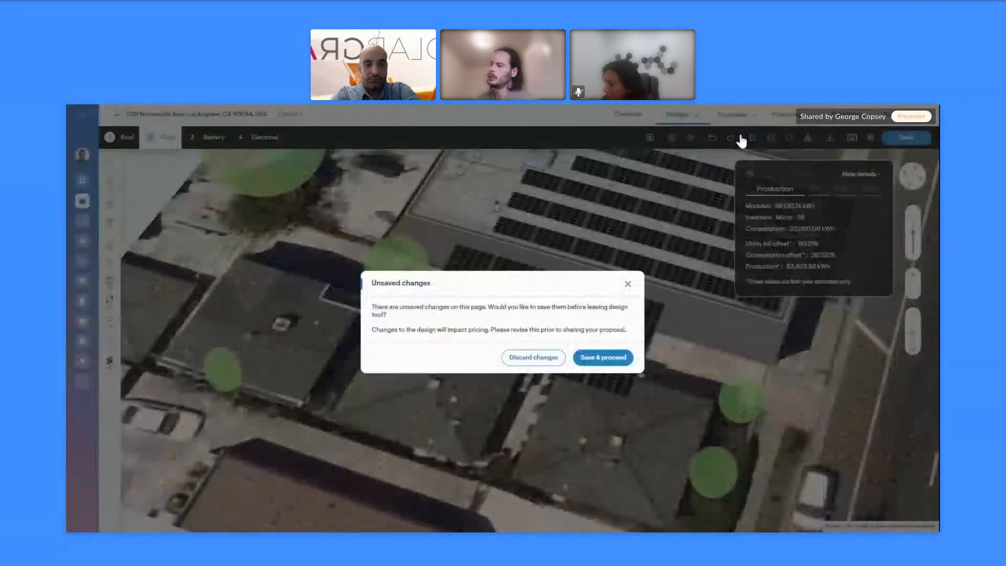
{"action": "left_click", "coordinate": [596, 360]}
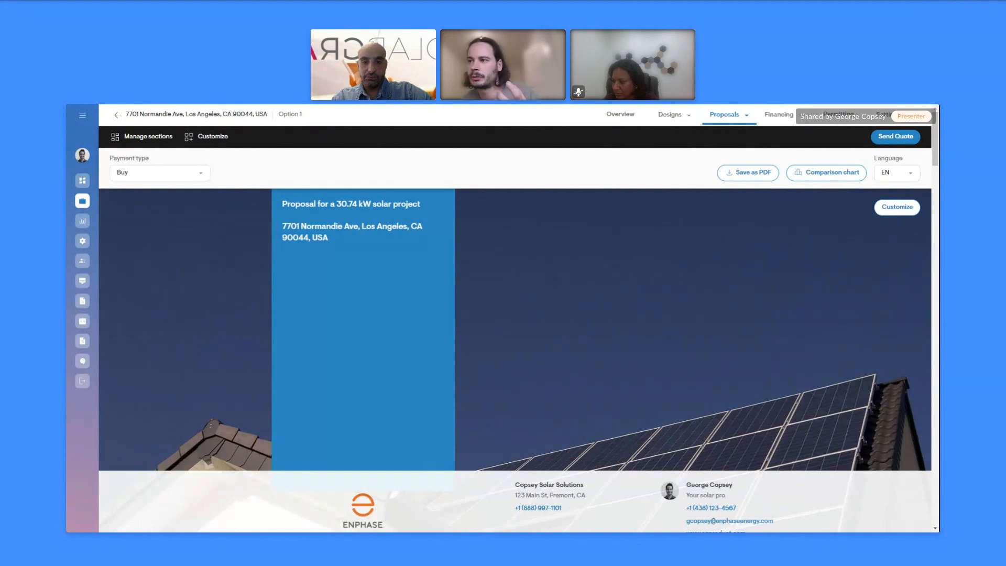
{"action": "left_click", "coordinate": [149, 136]}
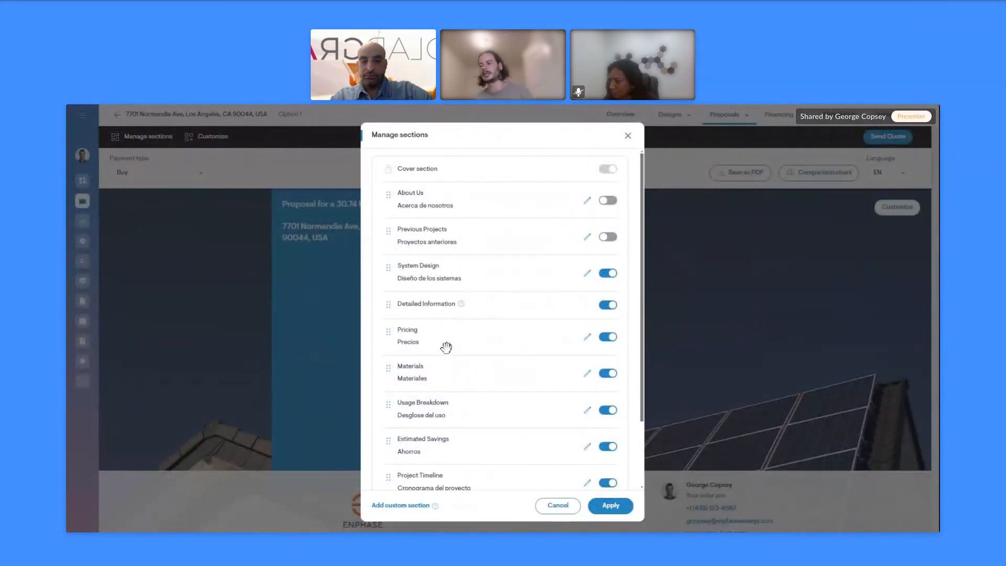
{"action": "scroll", "coordinate": [447, 367], "scroll_direction": "down", "scroll_amount": 1}
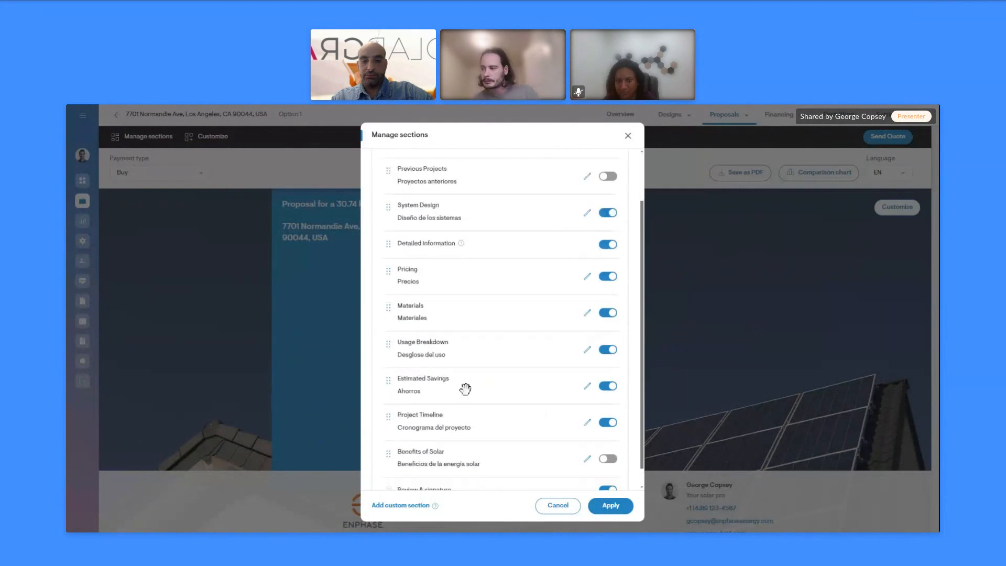
{"action": "scroll", "coordinate": [475, 390], "scroll_direction": "up", "scroll_amount": 2}
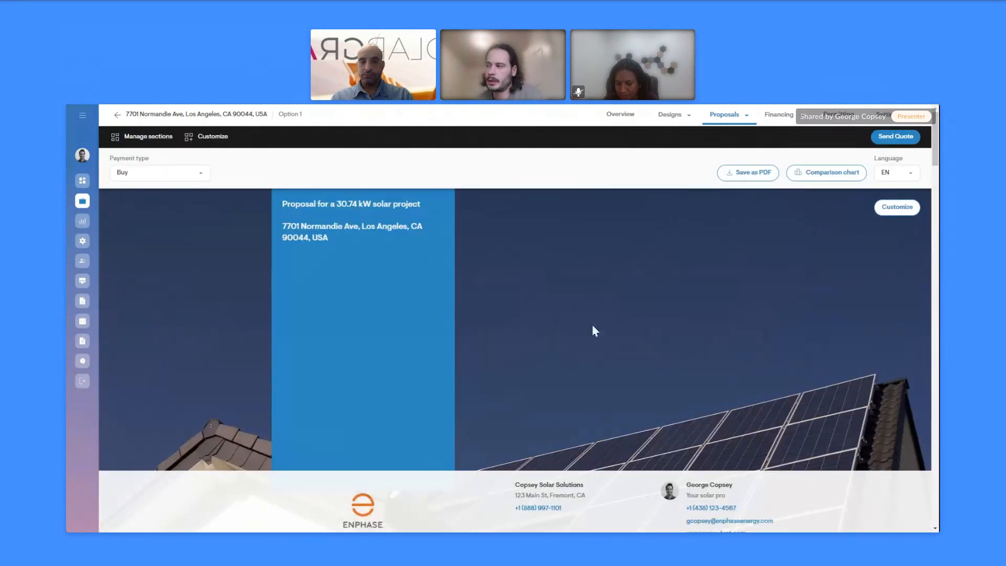
View the proposal's system design in 3D, then scroll down to the Pricing section
{"action": "scroll", "coordinate": [517, 329], "scroll_direction": "down", "scroll_amount": 4}
{"action": "scroll", "coordinate": [561, 405], "scroll_direction": "down", "scroll_amount": 2}
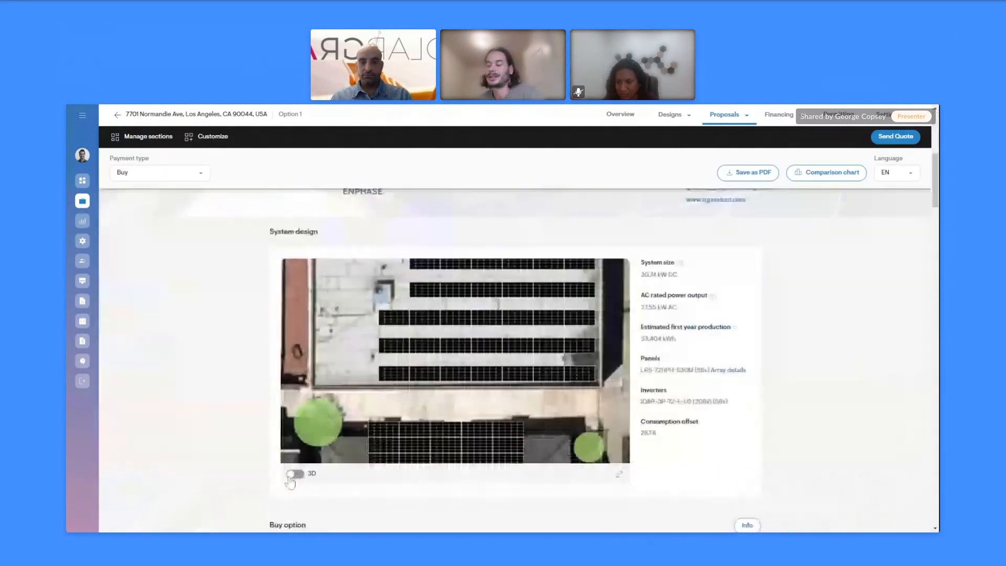
{"action": "left_click", "coordinate": [295, 474]}
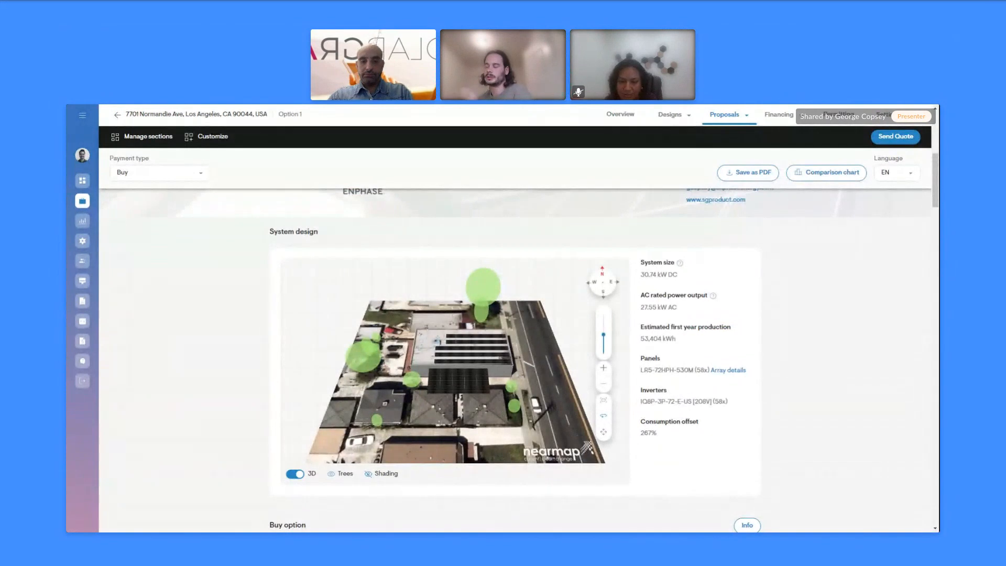
{"action": "left_click_drag", "start_coordinate": [510, 369], "coordinate": [469, 359]}
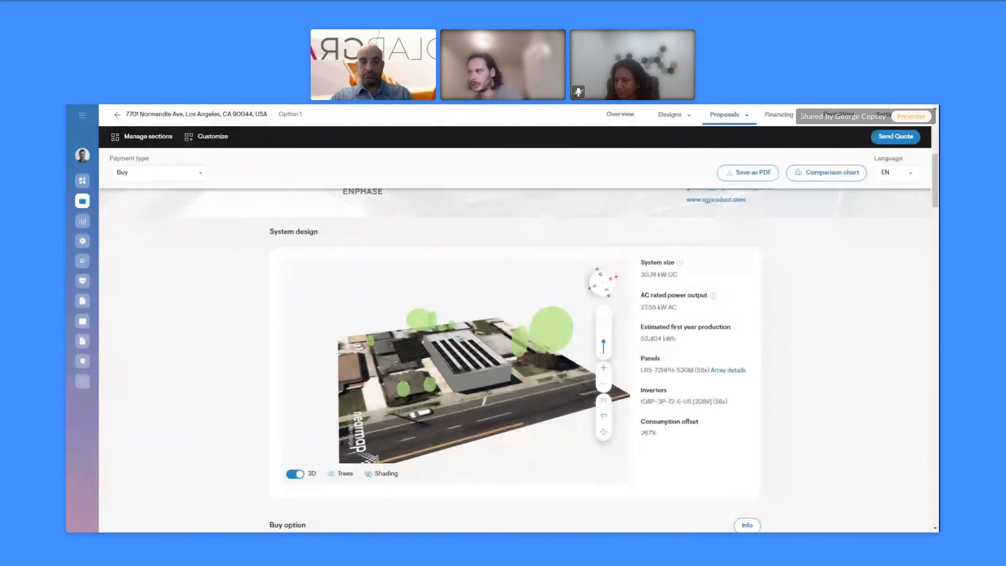
{"action": "scroll", "coordinate": [815, 352], "scroll_direction": "down", "scroll_amount": 4}
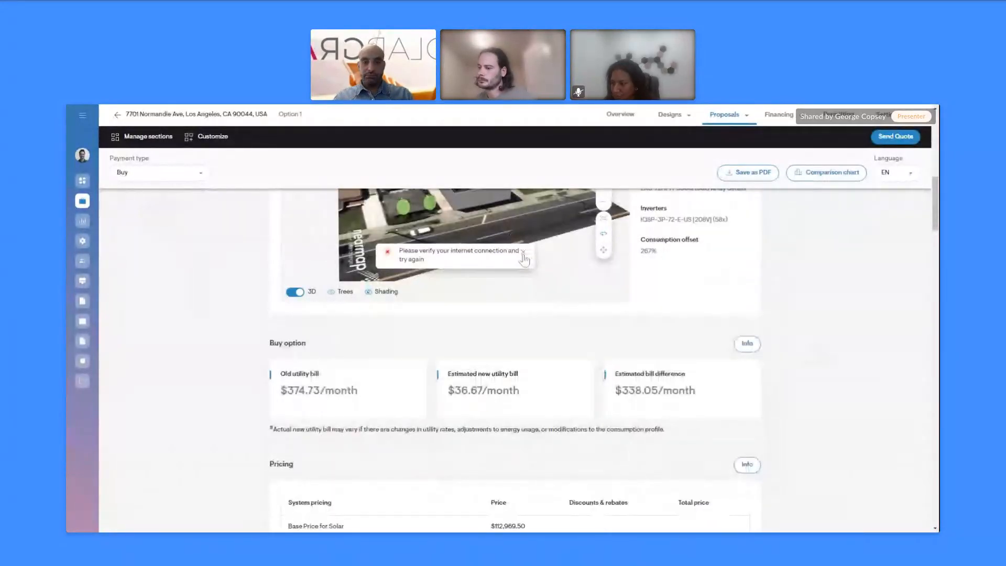
{"action": "left_click", "coordinate": [523, 252]}
{"action": "scroll", "coordinate": [407, 389], "scroll_direction": "down", "scroll_amount": 1}
{"action": "scroll", "coordinate": [406, 389], "scroll_direction": "down", "scroll_amount": 2}
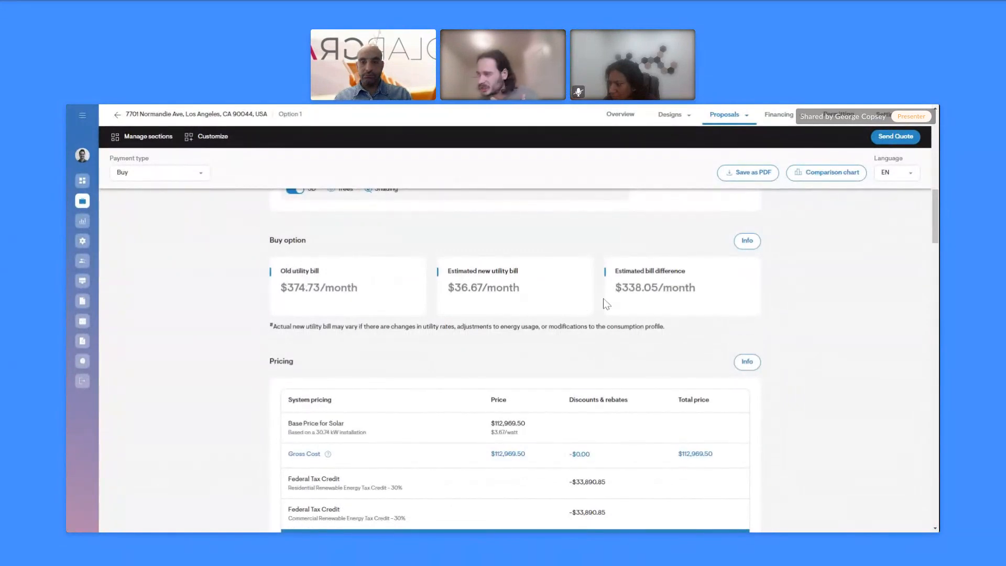
Keep Buy as the payment type, then go to the option's Pricing settings
{"action": "left_click", "coordinate": [191, 178]}
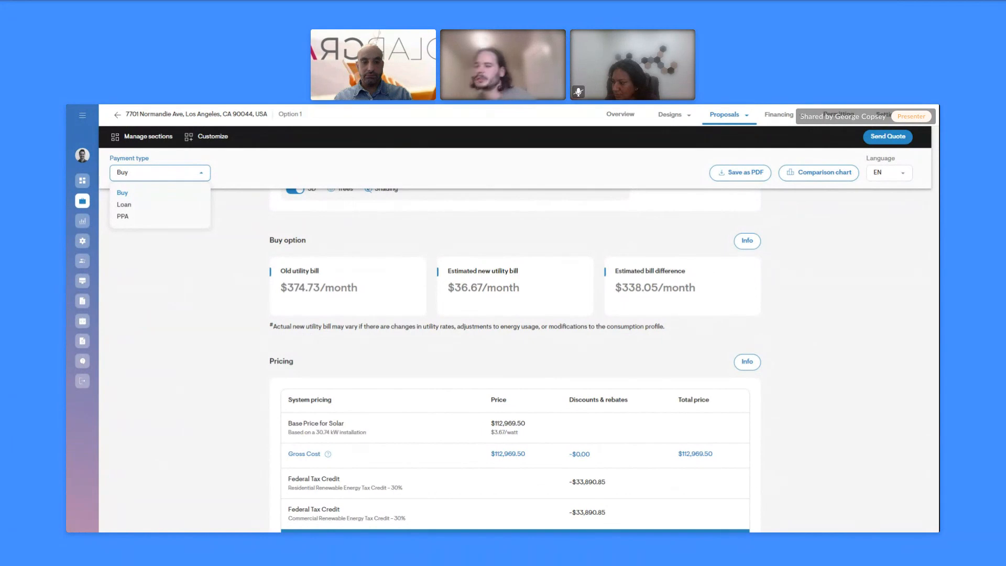
{"action": "left_click", "coordinate": [257, 354]}
{"action": "scroll", "coordinate": [258, 359], "scroll_direction": "down", "scroll_amount": 2}
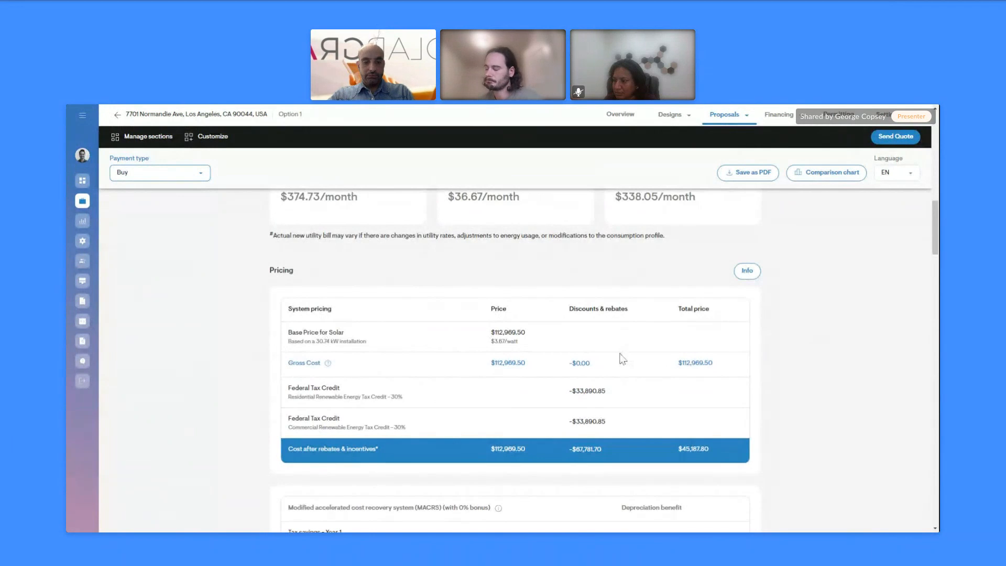
{"action": "left_click", "coordinate": [888, 116]}
{"action": "left_click", "coordinate": [840, 158]}
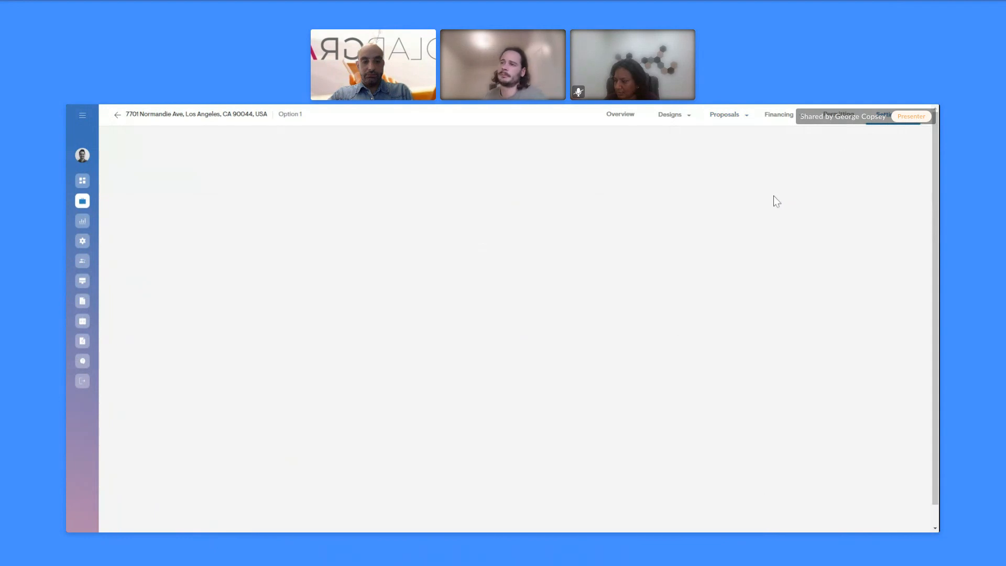
Scroll the Pricing page and view the extra cost presets, including 5.00% Sales Commissions, adding none
{"action": "scroll", "coordinate": [511, 398], "scroll_direction": "down", "scroll_amount": 3}
{"action": "scroll", "coordinate": [507, 403], "scroll_direction": "down", "scroll_amount": 4}
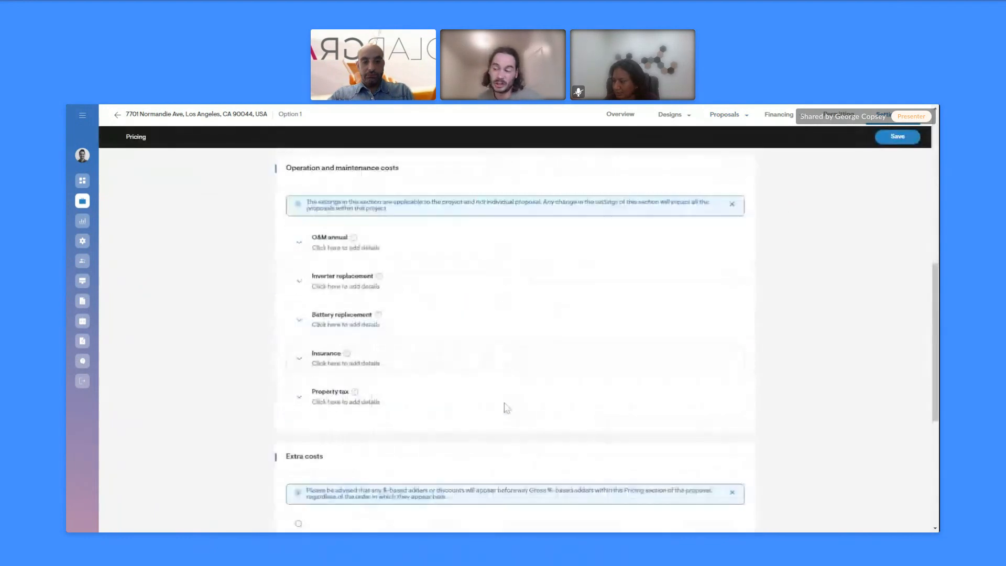
{"action": "scroll", "coordinate": [506, 406], "scroll_direction": "down", "scroll_amount": 2}
{"action": "scroll", "coordinate": [506, 408], "scroll_direction": "down", "scroll_amount": 1}
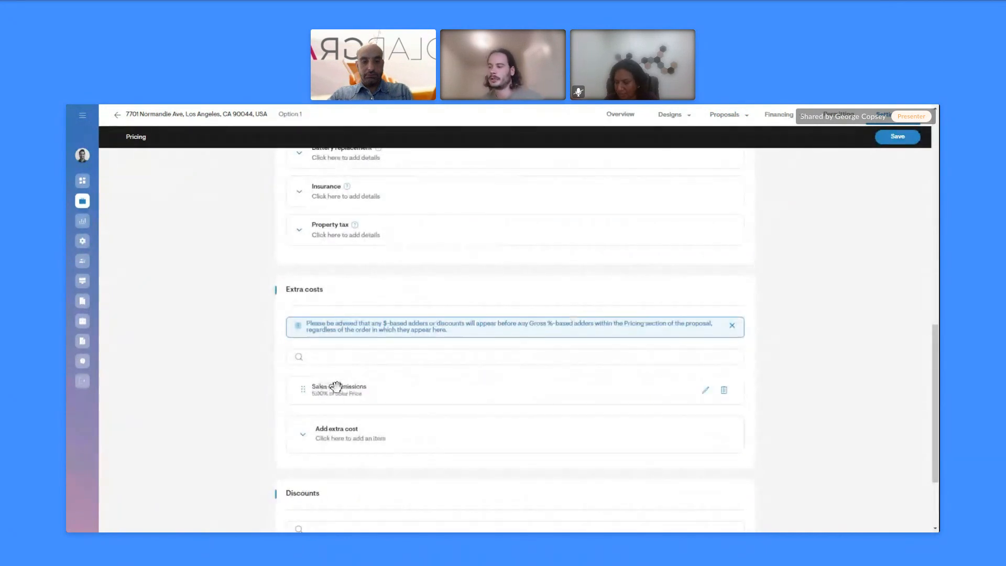
{"action": "left_click", "coordinate": [342, 445]}
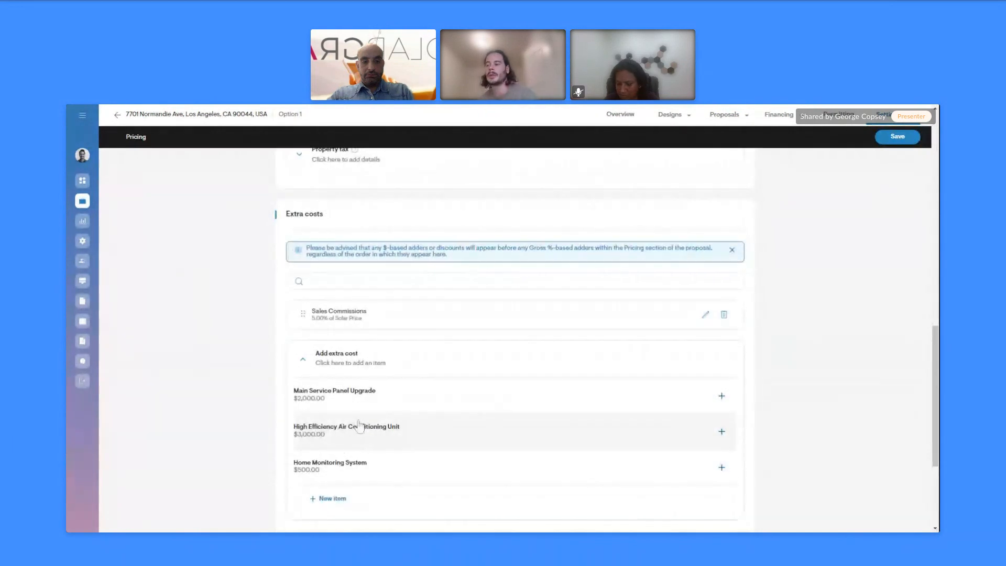
{"action": "left_click", "coordinate": [347, 360]}
View the discount presets without adding any, then return to the project Overview
{"action": "scroll", "coordinate": [383, 413], "scroll_direction": "down", "scroll_amount": 2}
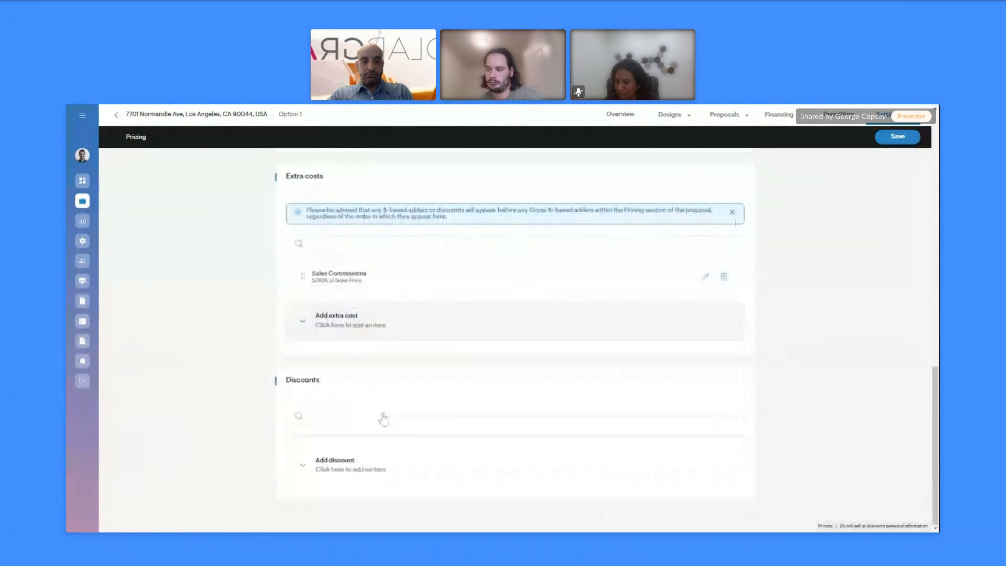
{"action": "left_click", "coordinate": [378, 463]}
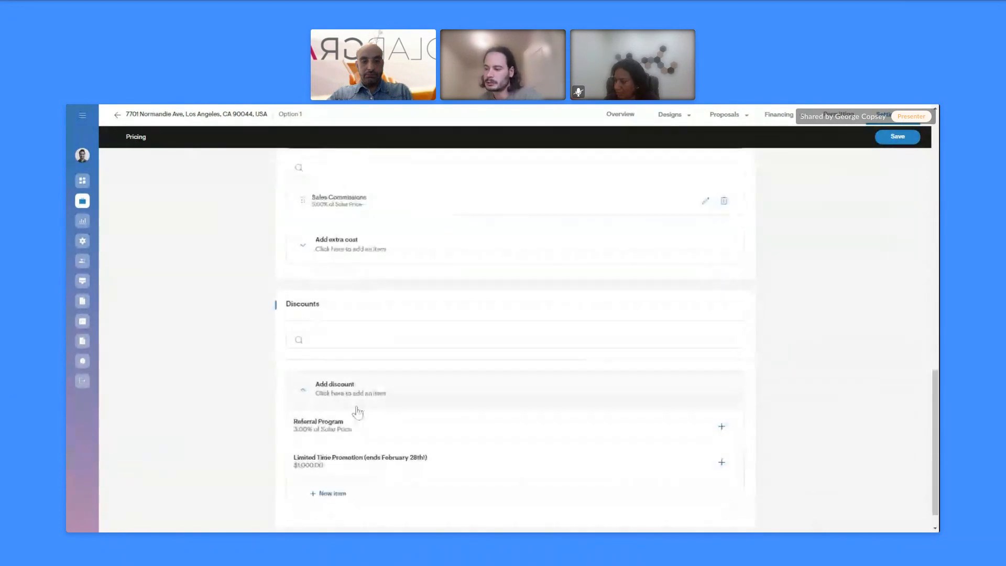
{"action": "left_click", "coordinate": [365, 392]}
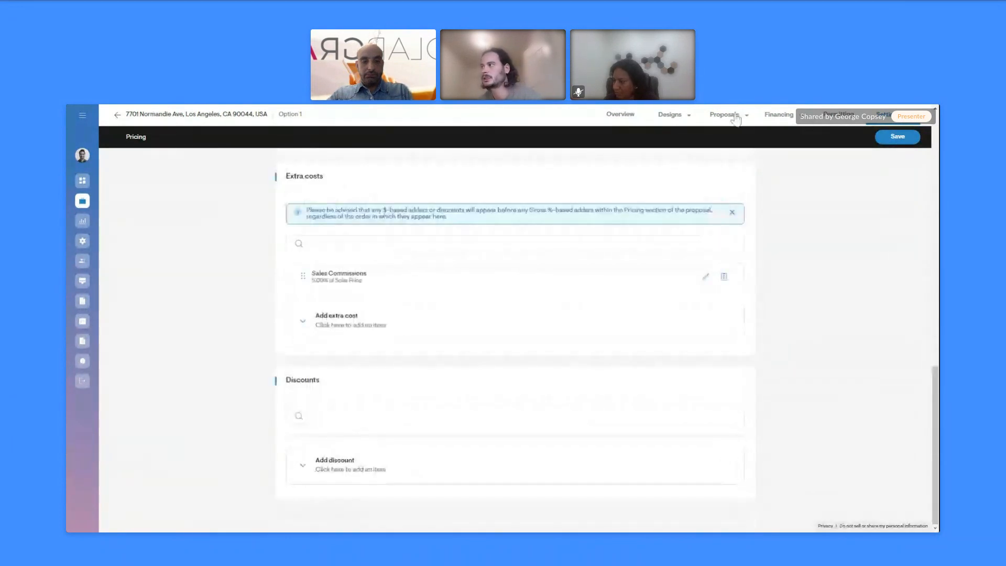
{"action": "left_click", "coordinate": [118, 116]}
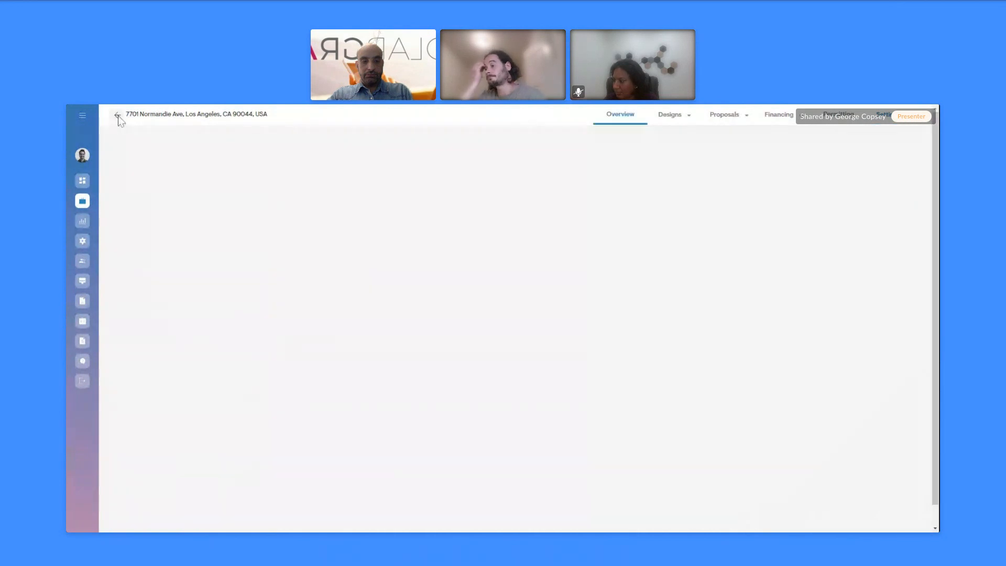
Reopen the proposal as a web quote and expand Option 1 in the settings dropdown
{"action": "left_click", "coordinate": [725, 114]}
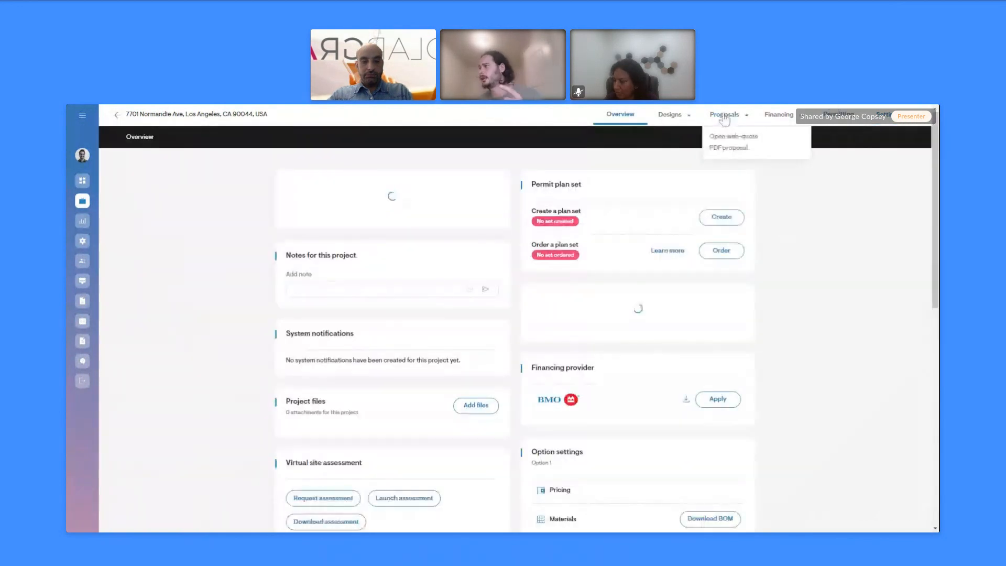
{"action": "left_click", "coordinate": [731, 135]}
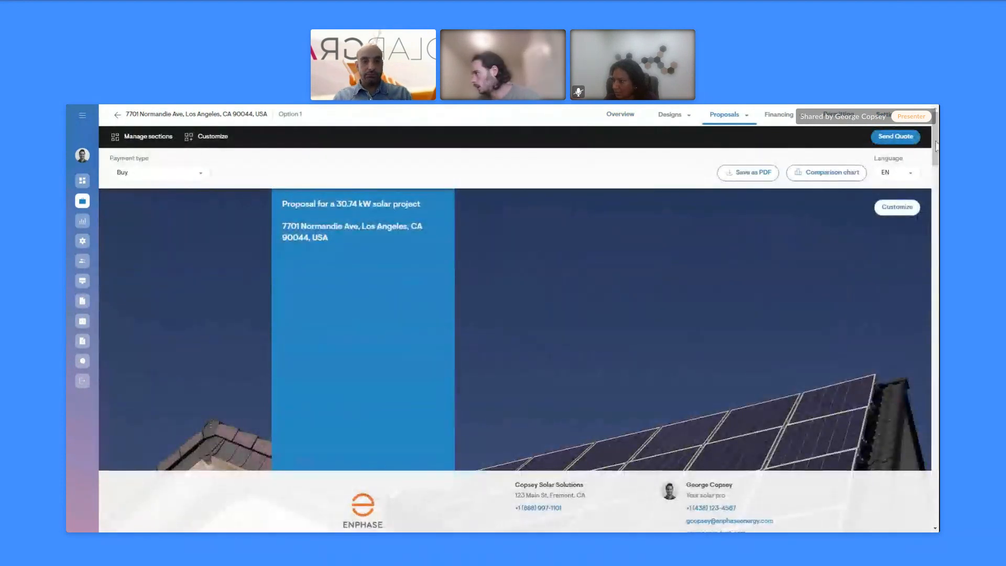
{"action": "left_click_drag", "start_coordinate": [937, 147], "coordinate": [937, 270]}
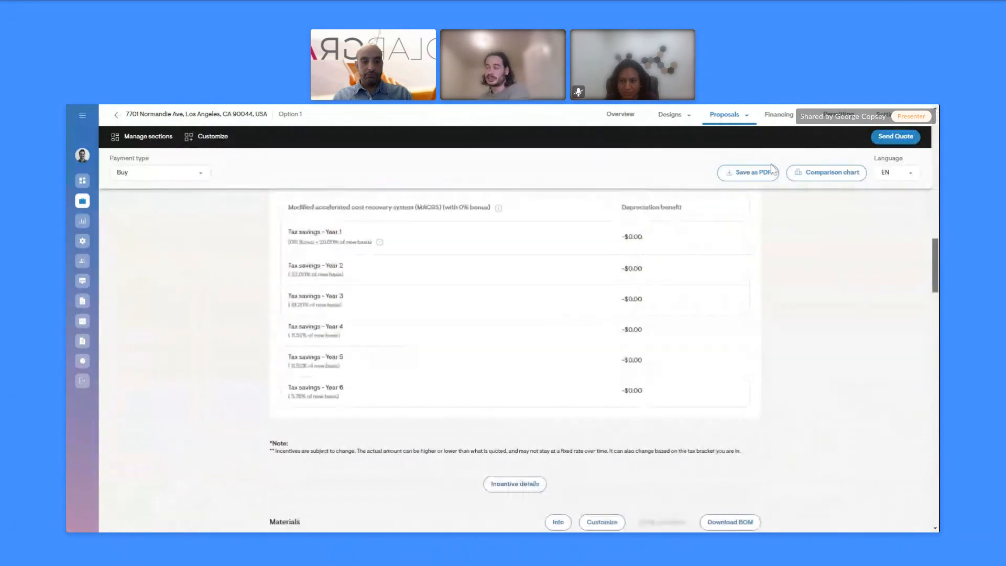
{"action": "left_click", "coordinate": [901, 122]}
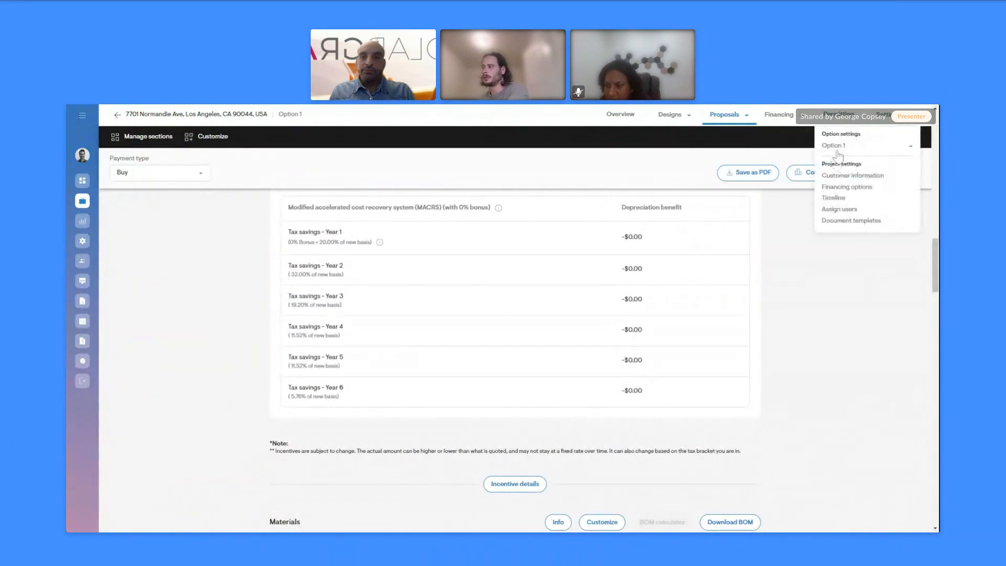
{"action": "left_click", "coordinate": [841, 150]}
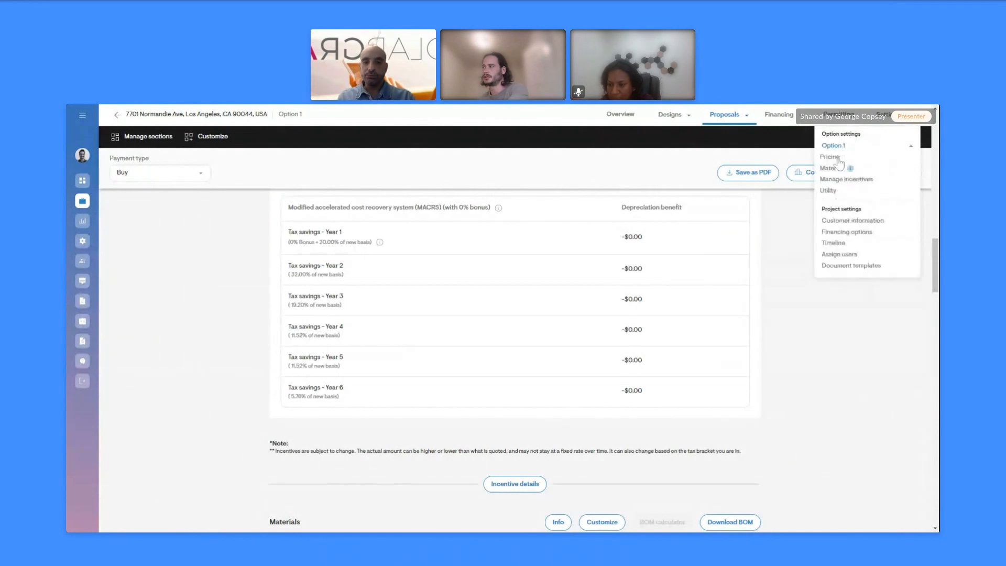
In Option 1's pricing settings, set depreciation to MACRS with Customisable Bonus at 60% bonus
{"action": "left_click", "coordinate": [830, 157]}
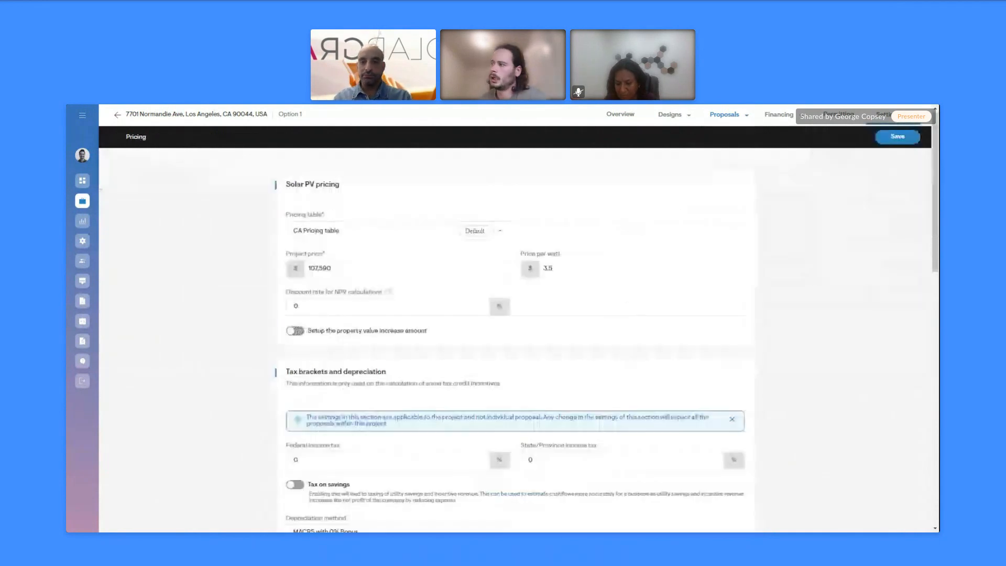
{"action": "scroll", "coordinate": [524, 325], "scroll_direction": "down", "scroll_amount": 2}
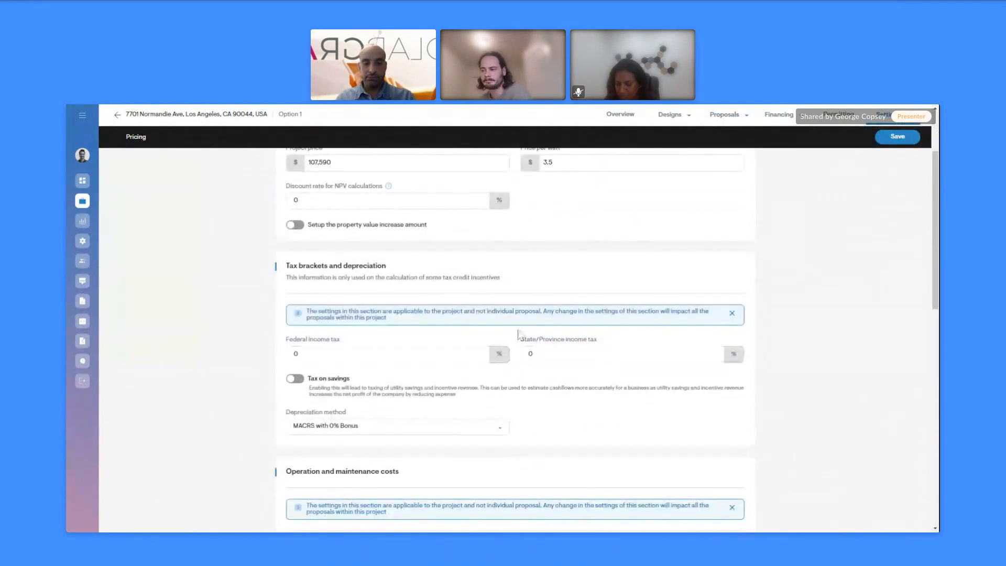
{"action": "scroll", "coordinate": [354, 382], "scroll_direction": "down", "scroll_amount": 2}
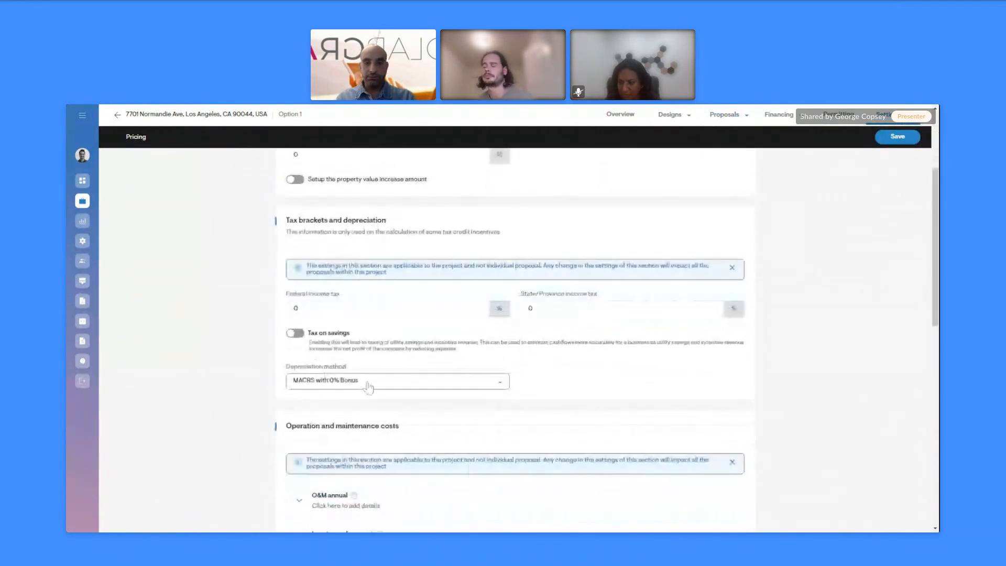
{"action": "left_click", "coordinate": [354, 381]}
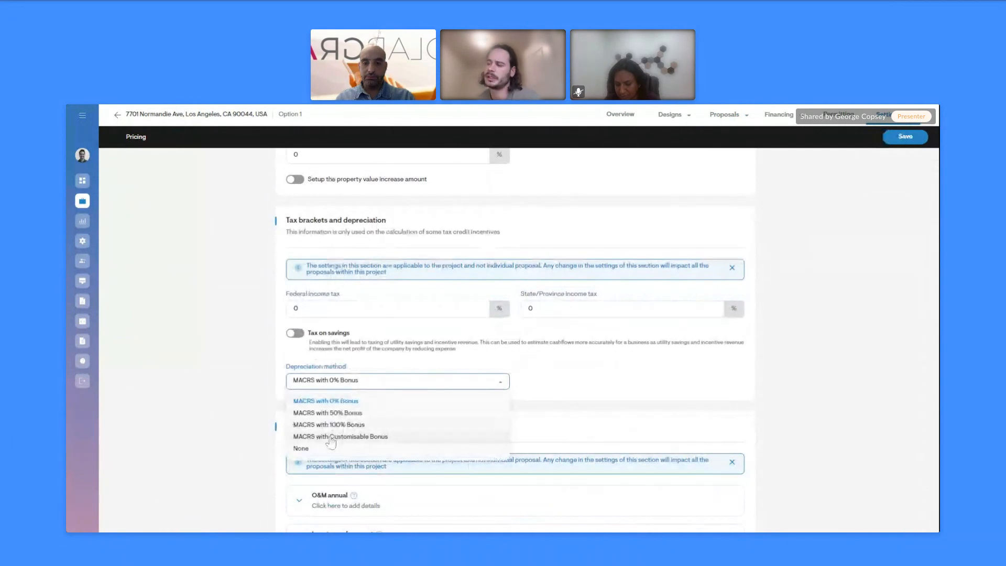
{"action": "key", "text": "Return"}
{"action": "left_click", "coordinate": [557, 385]}
{"action": "type", "text": "10"}
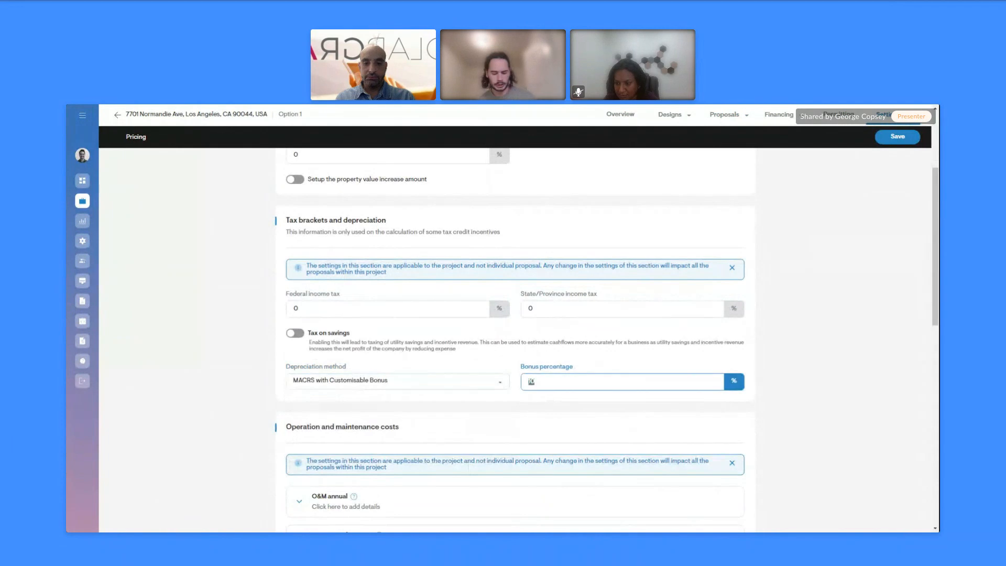
{"action": "left_click", "coordinate": [334, 381]}
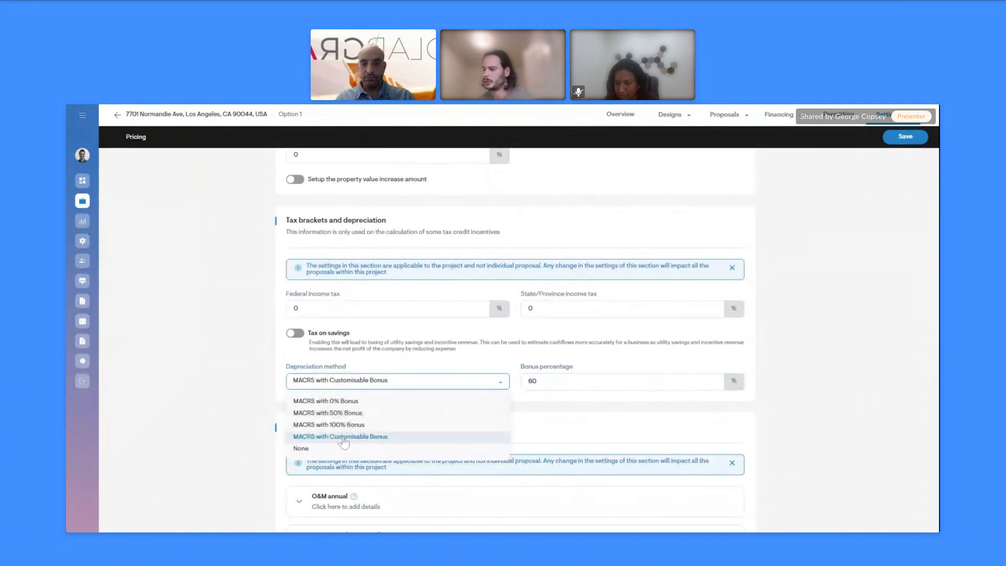
{"action": "left_click", "coordinate": [815, 398]}
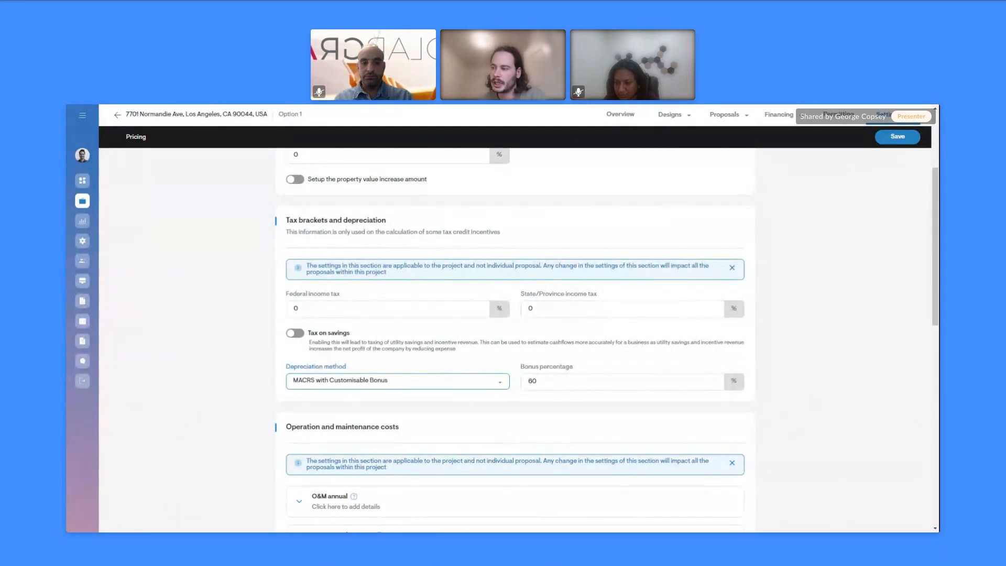
Switch on Tax on savings, save the pricing settings, and dismiss the success message
{"action": "left_click", "coordinate": [302, 335]}
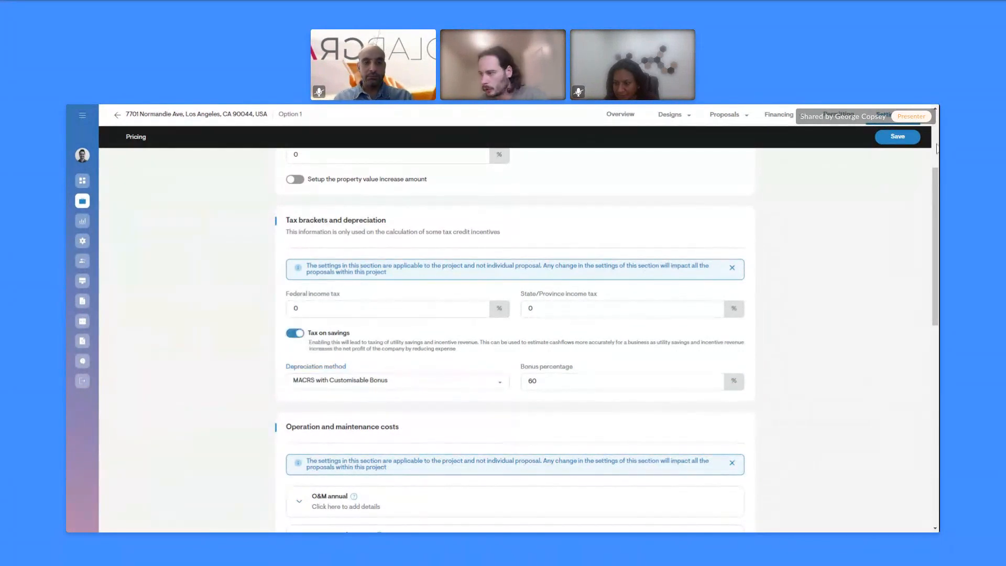
{"action": "scroll", "coordinate": [750, 294], "scroll_direction": "down", "scroll_amount": 4}
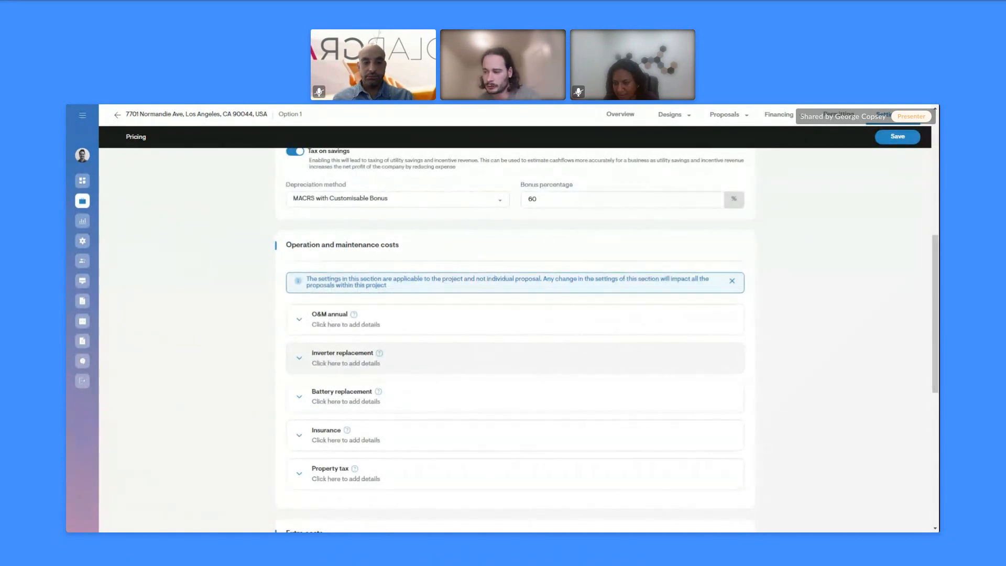
{"action": "scroll", "coordinate": [335, 370], "scroll_direction": "down", "scroll_amount": 1}
{"action": "scroll", "coordinate": [283, 387], "scroll_direction": "down", "scroll_amount": 3}
{"action": "scroll", "coordinate": [589, 274], "scroll_direction": "up", "scroll_amount": 3}
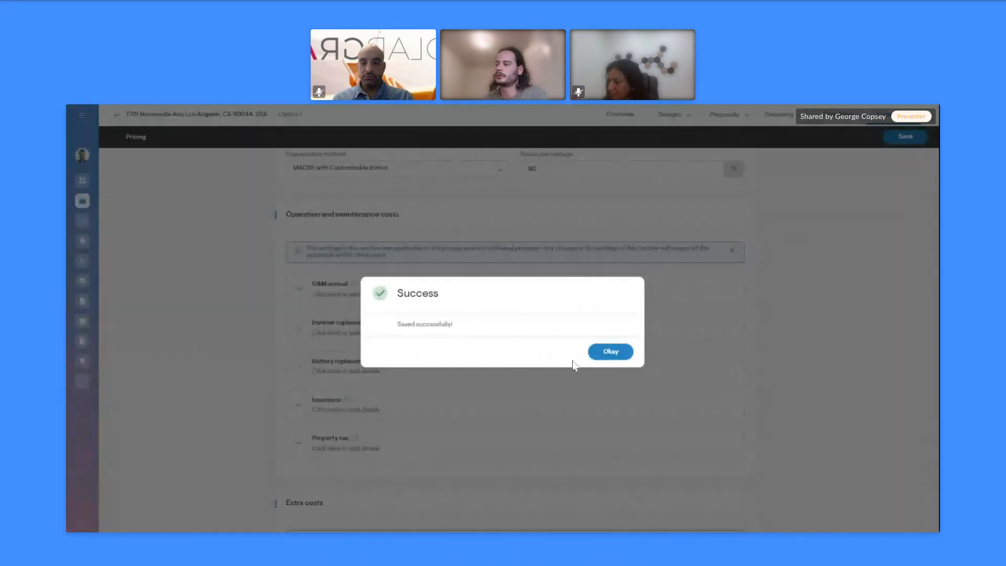
{"action": "left_click", "coordinate": [611, 352]}
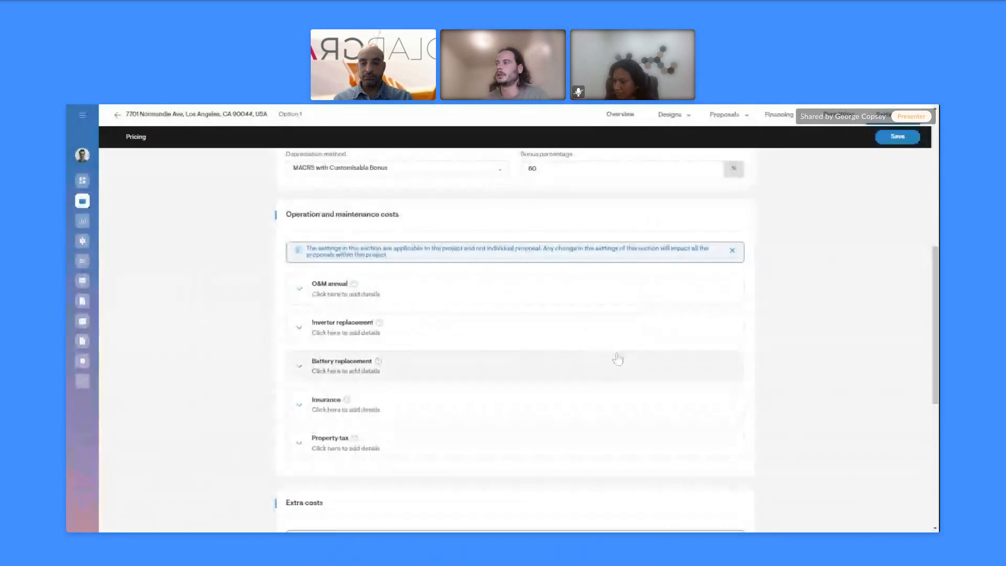
Open the web quote and review savings ($32,004.31 net, 19.75-year payback) down to the project timeline
{"action": "left_click", "coordinate": [741, 122]}
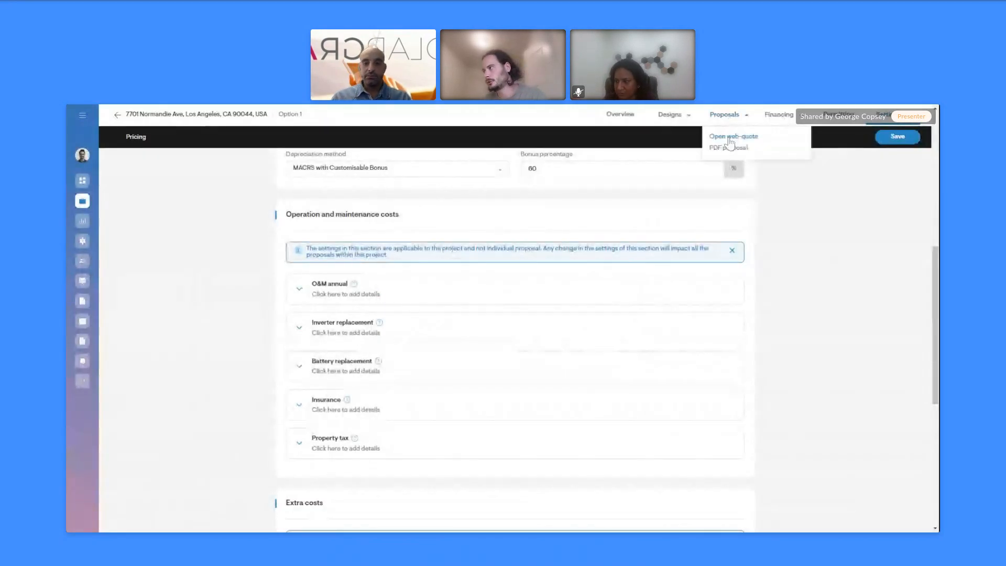
{"action": "left_click", "coordinate": [730, 139]}
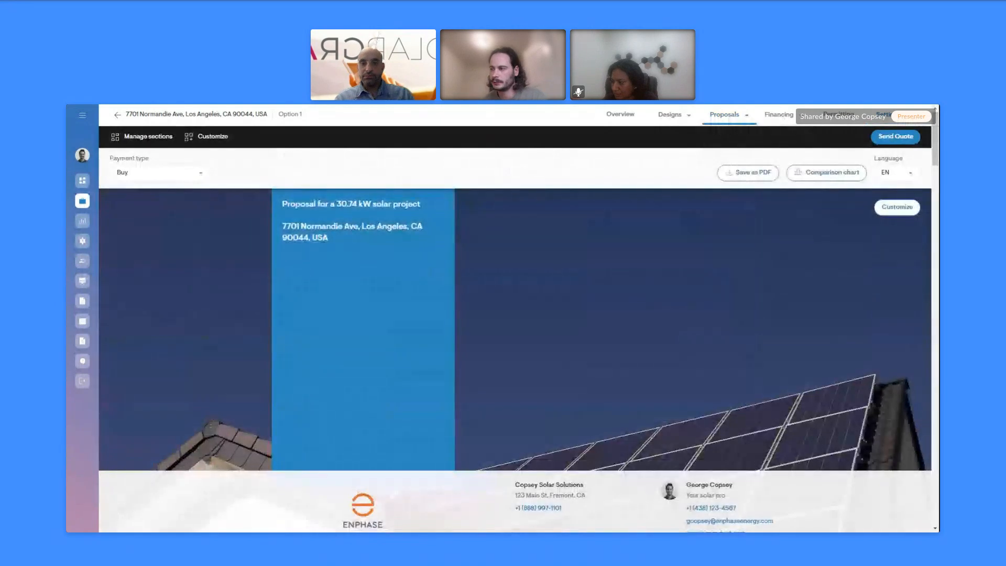
{"action": "left_click_drag", "start_coordinate": [933, 151], "coordinate": [925, 313]}
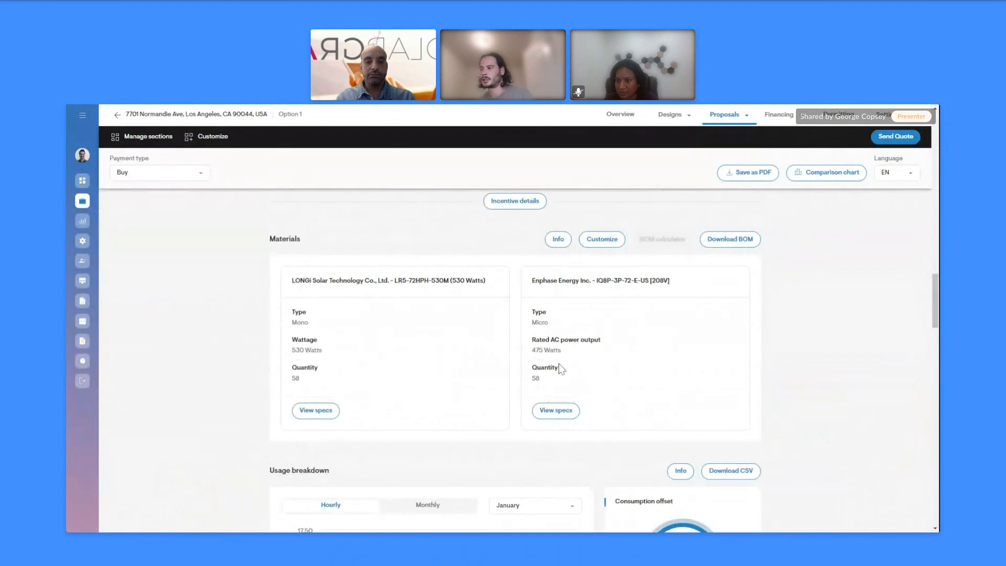
{"action": "scroll", "coordinate": [367, 341], "scroll_direction": "down", "scroll_amount": 3}
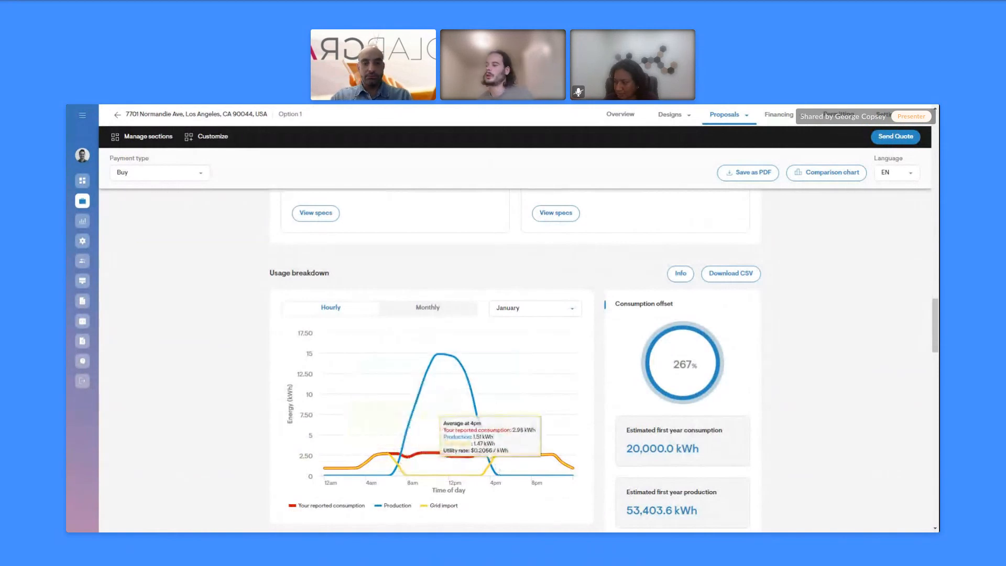
{"action": "scroll", "coordinate": [248, 418], "scroll_direction": "down", "scroll_amount": 1}
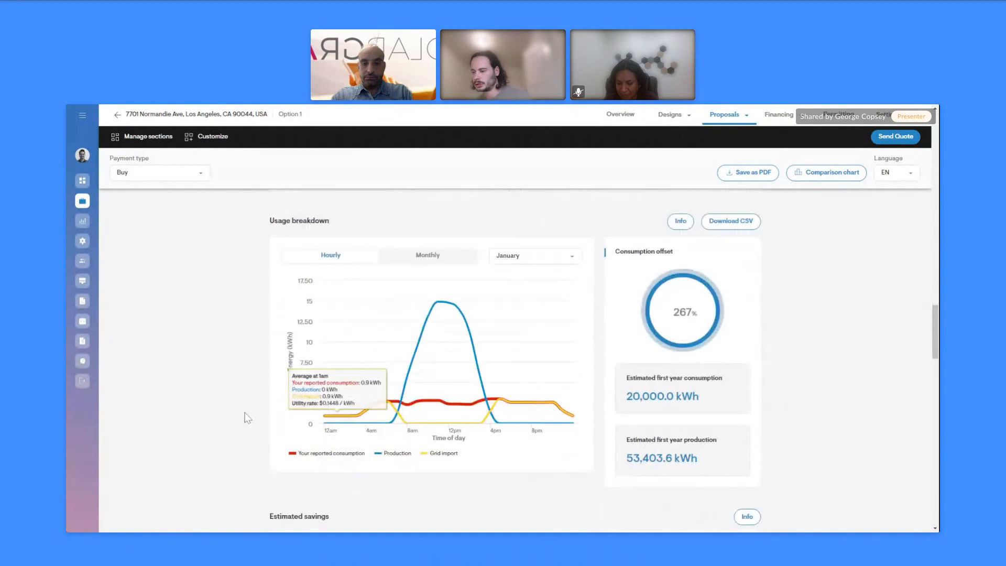
{"action": "scroll", "coordinate": [247, 417], "scroll_direction": "down", "scroll_amount": 5}
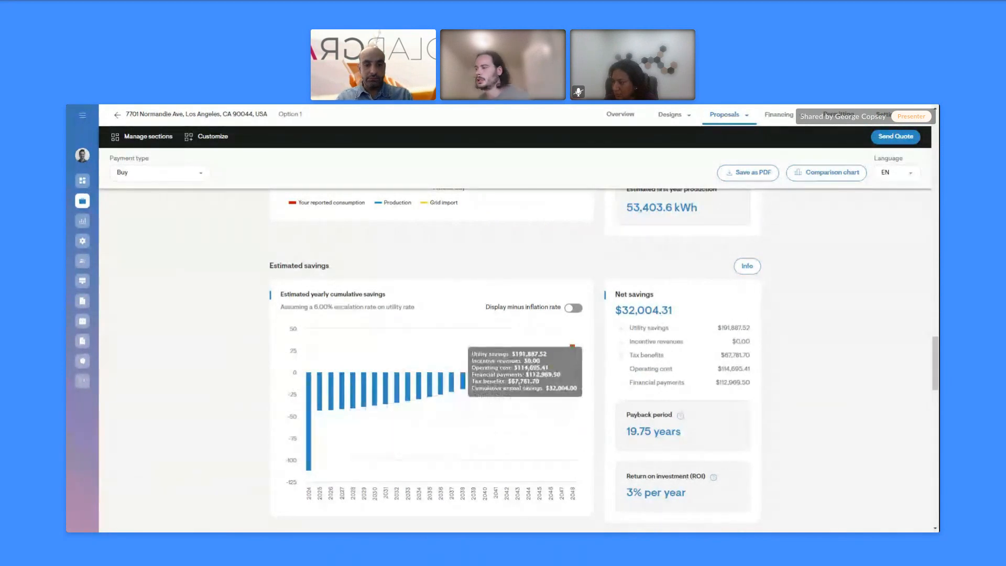
{"action": "scroll", "coordinate": [673, 385], "scroll_direction": "down", "scroll_amount": 1}
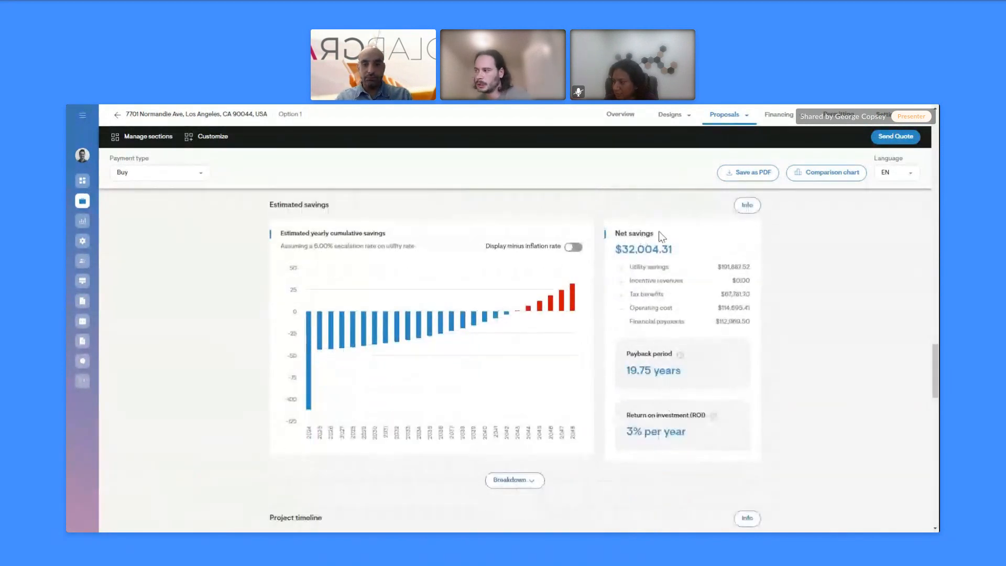
{"action": "scroll", "coordinate": [691, 440], "scroll_direction": "down", "scroll_amount": 5}
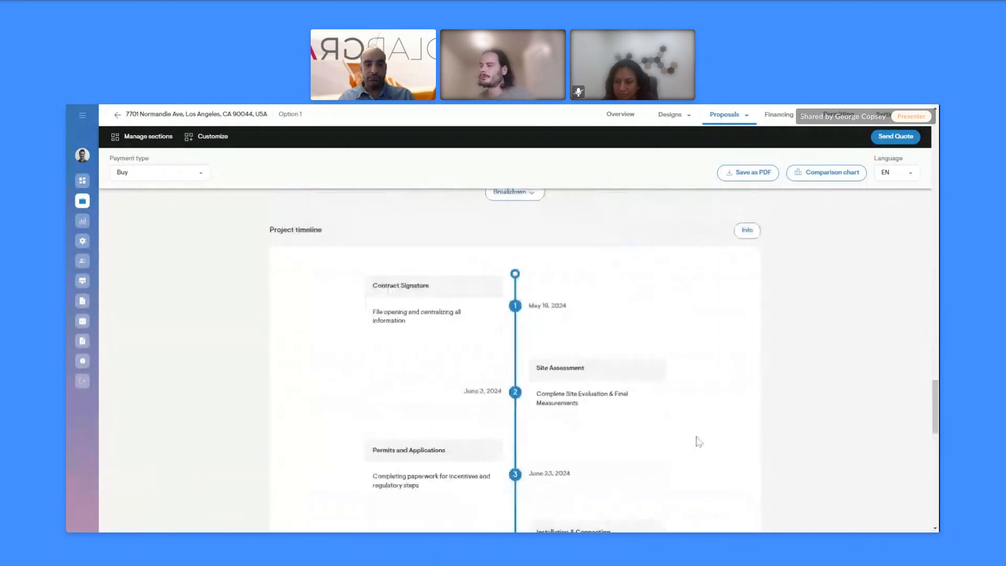
{"action": "scroll", "coordinate": [700, 430], "scroll_direction": "down", "scroll_amount": 1}
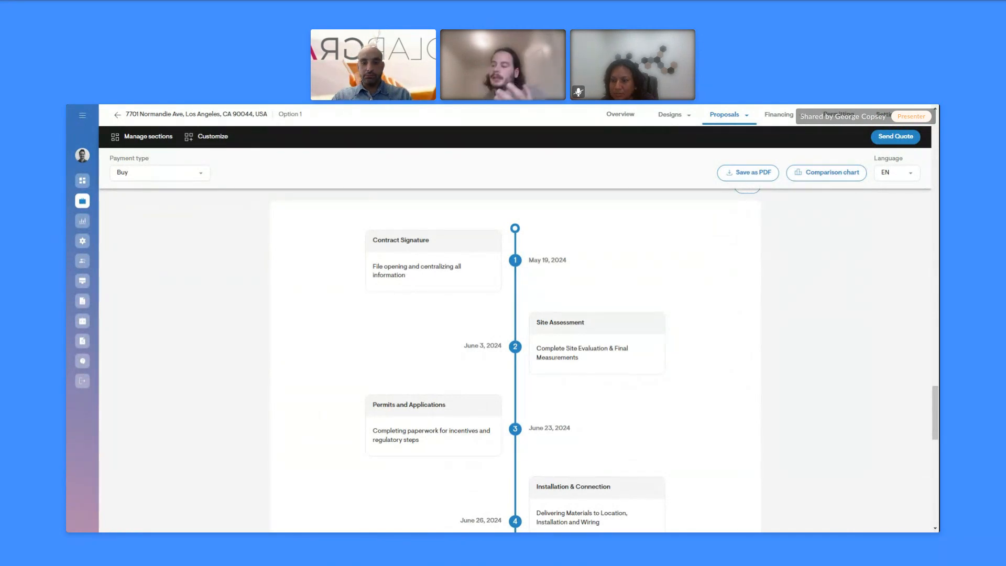
{"action": "scroll", "coordinate": [557, 340], "scroll_direction": "down", "scroll_amount": 1}
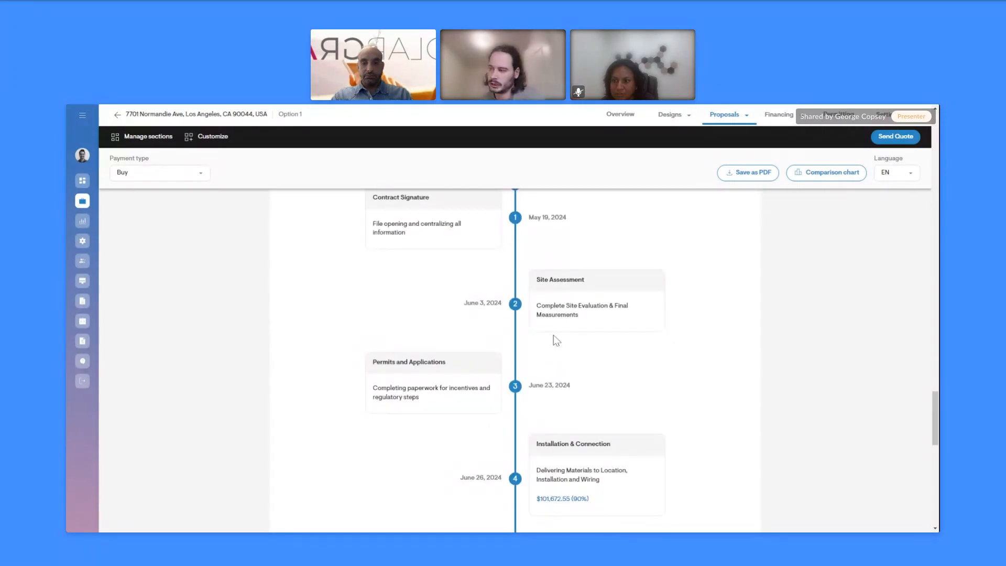
{"action": "scroll", "coordinate": [557, 341], "scroll_direction": "down", "scroll_amount": 4}
{"action": "scroll", "coordinate": [543, 391], "scroll_direction": "down", "scroll_amount": 2}
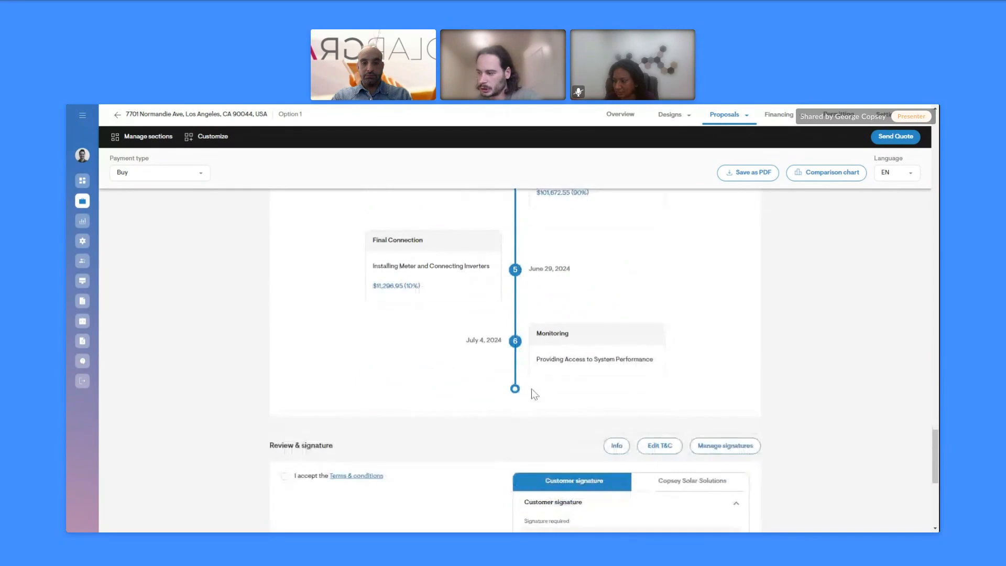
{"action": "scroll", "coordinate": [534, 395], "scroll_direction": "down", "scroll_amount": 3}
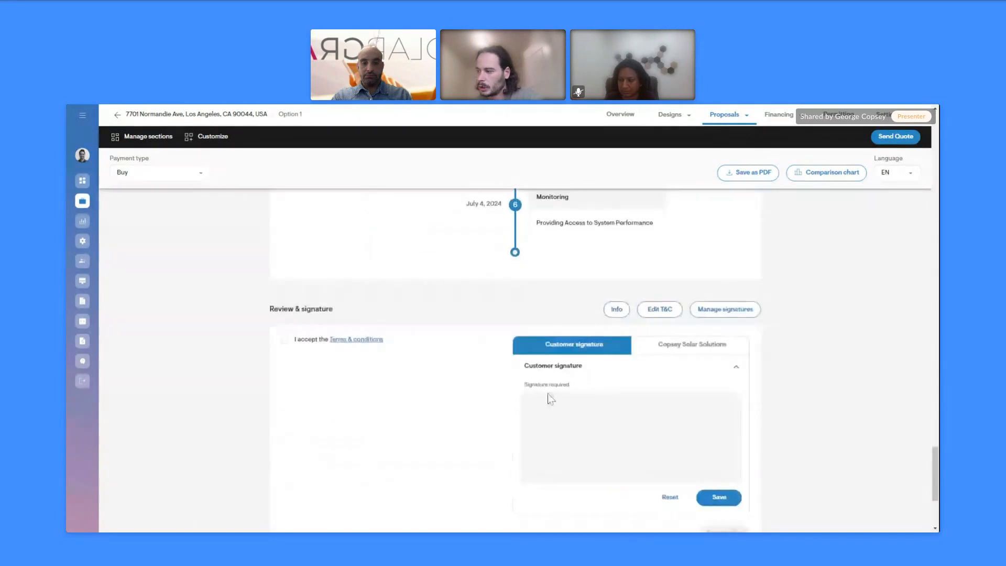
Review the Terms & conditions, then draw the customer's signature in the Customer signature pad
{"action": "left_click", "coordinate": [347, 340]}
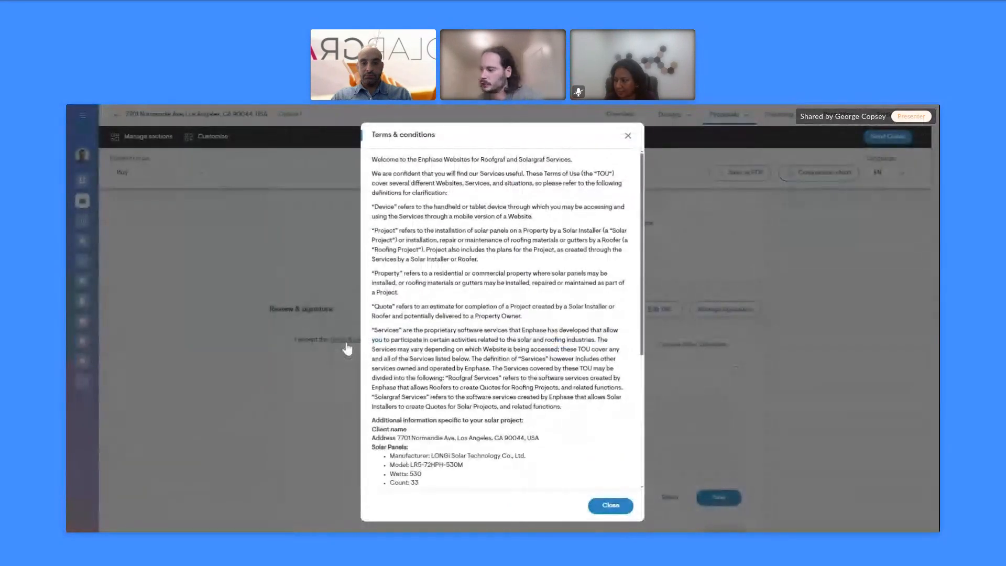
{"action": "left_click", "coordinate": [628, 135]}
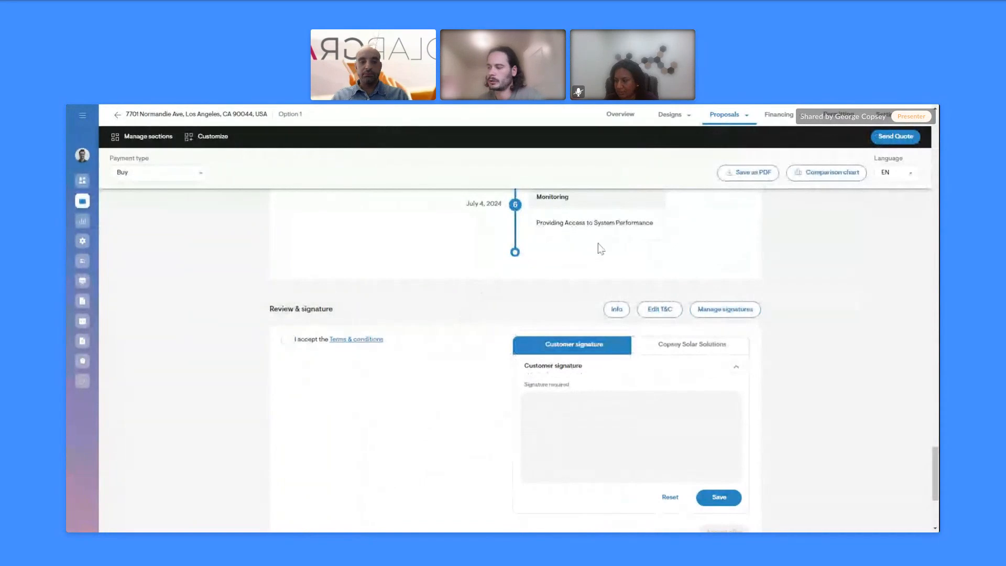
{"action": "mouse_move", "coordinate": [575, 401]}
{"action": "left_mouse_down"}
{"action": "mouse_move", "coordinate": [606, 431]}
{"action": "mouse_move", "coordinate": [732, 421]}
{"action": "left_mouse_up"}
{"action": "left_click", "coordinate": [701, 346]}
{"action": "mouse_move", "coordinate": [580, 439]}
{"action": "left_mouse_down"}
{"action": "mouse_move", "coordinate": [595, 414]}
{"action": "mouse_move", "coordinate": [676, 435]}
{"action": "left_mouse_up"}
{"action": "left_click", "coordinate": [577, 349]}
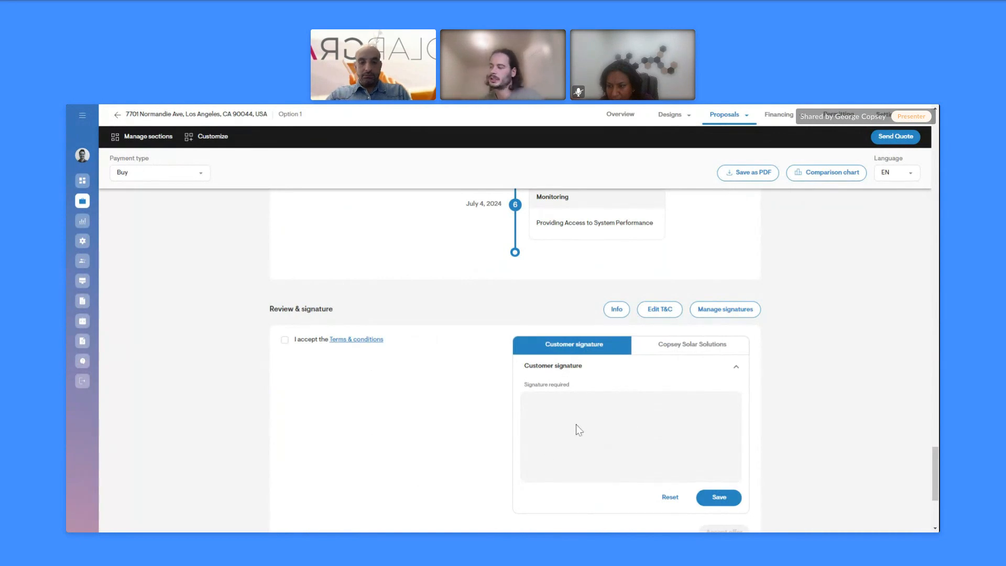
{"action": "mouse_move", "coordinate": [566, 435]}
{"action": "left_mouse_down"}
{"action": "mouse_move", "coordinate": [622, 405]}
{"action": "mouse_move", "coordinate": [667, 429]}
{"action": "left_mouse_up"}
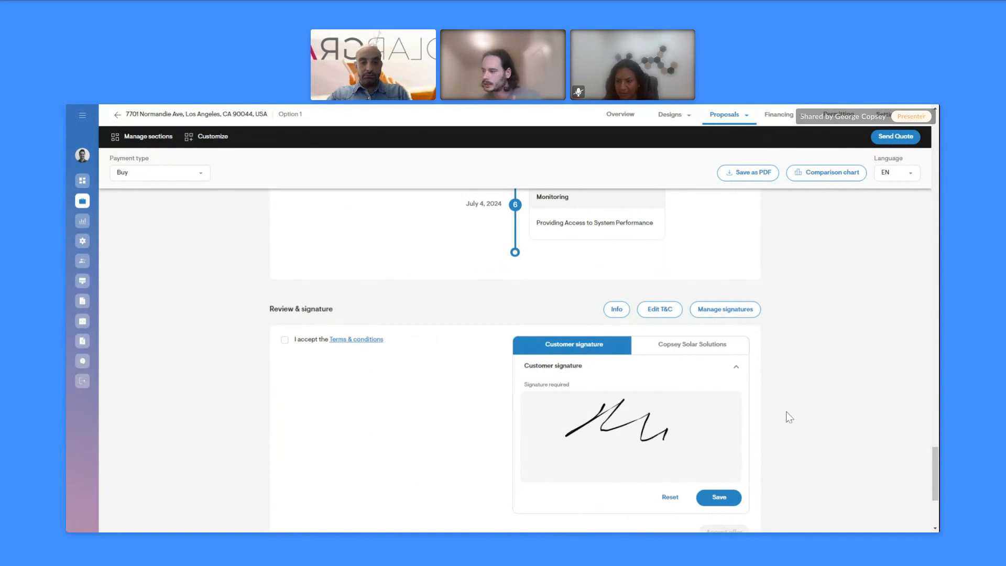